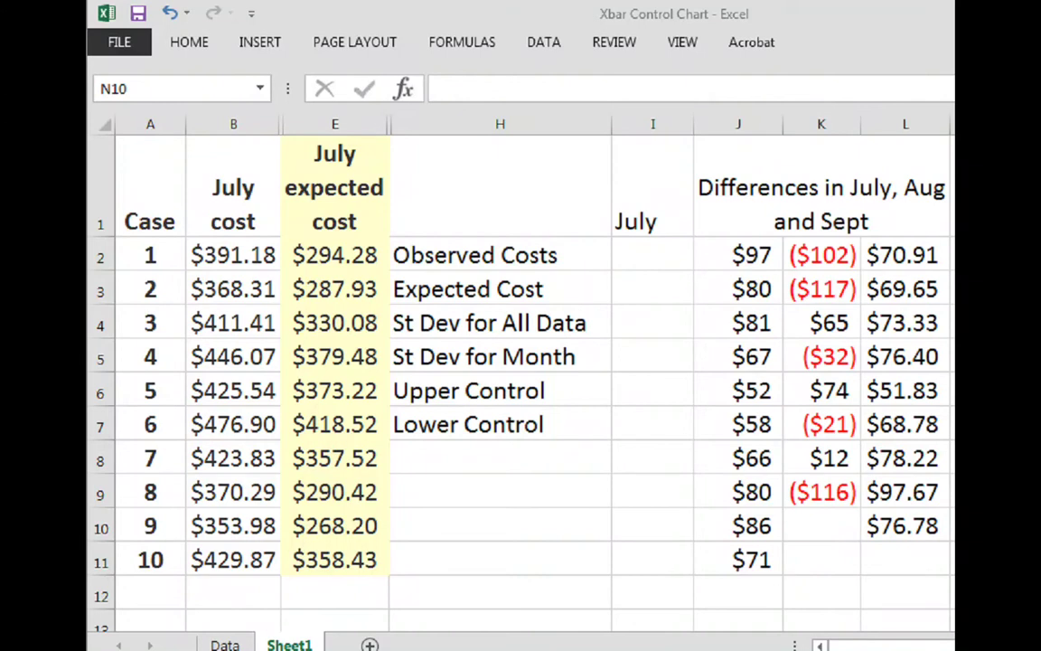
# - Calculate the July observed cost in I2 as the average of the July costs in B2:B11
pyautogui.click(641, 258)
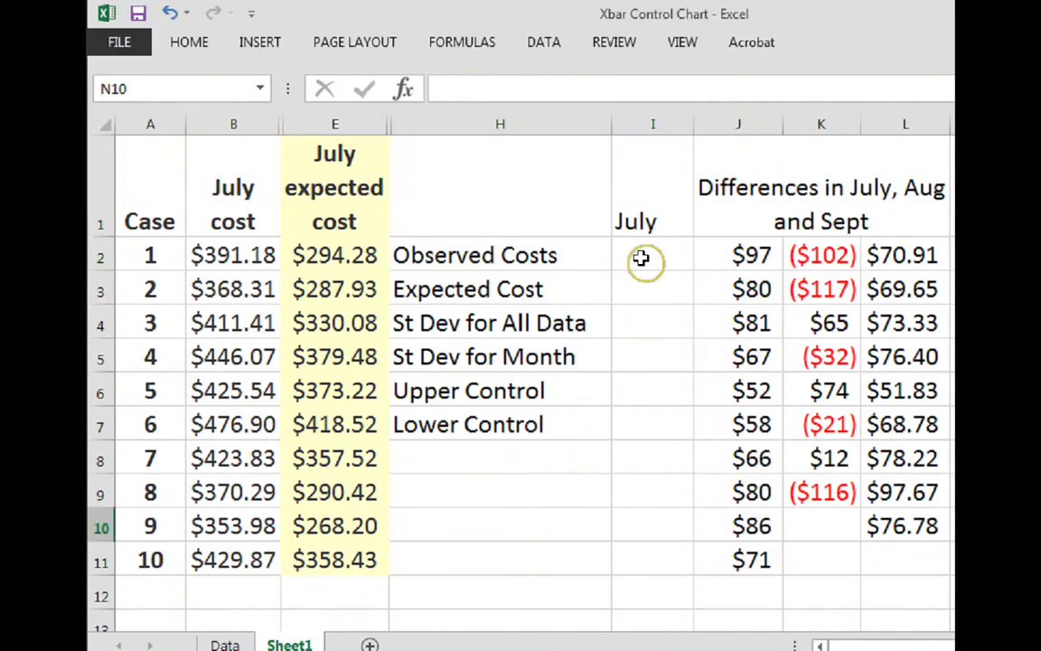
pyautogui.click(641, 254)
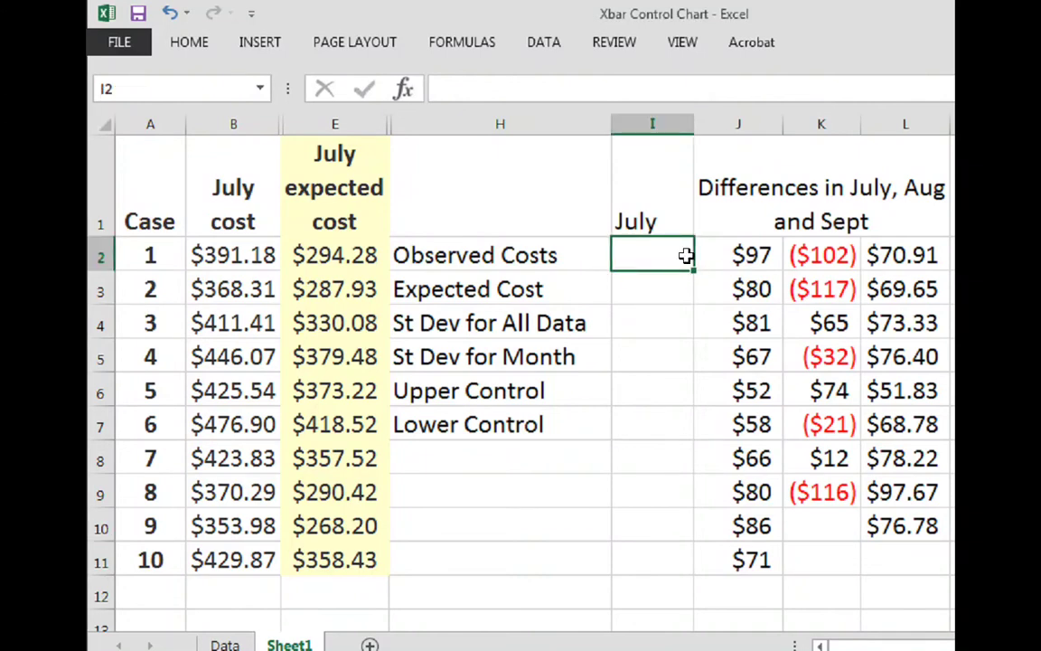
pyautogui.write('=a')
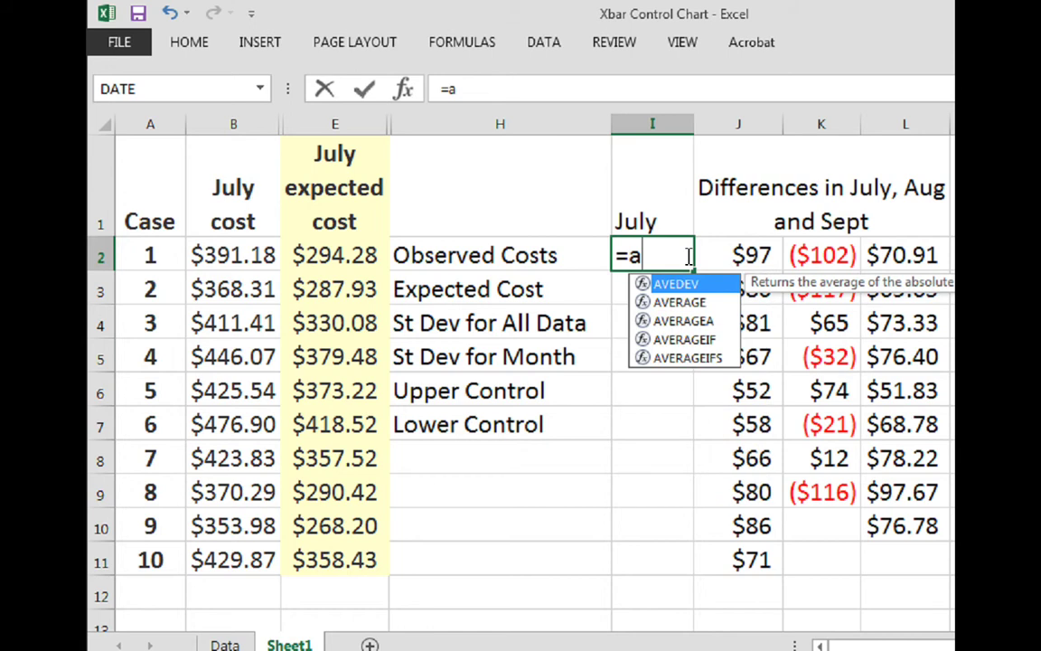
pyautogui.write('verage')
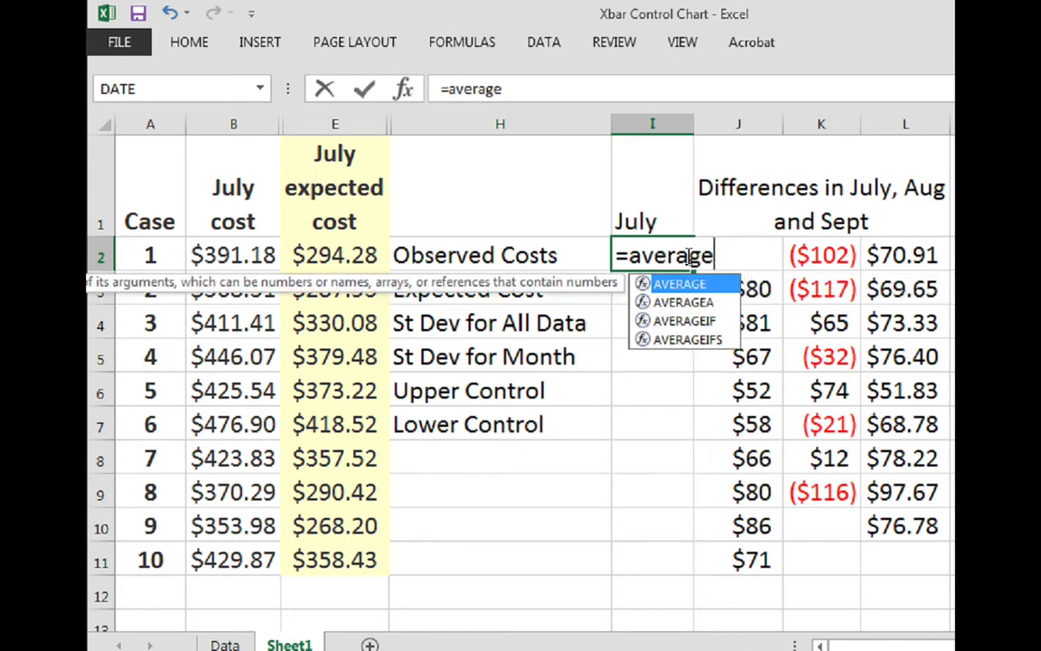
pyautogui.write('(')
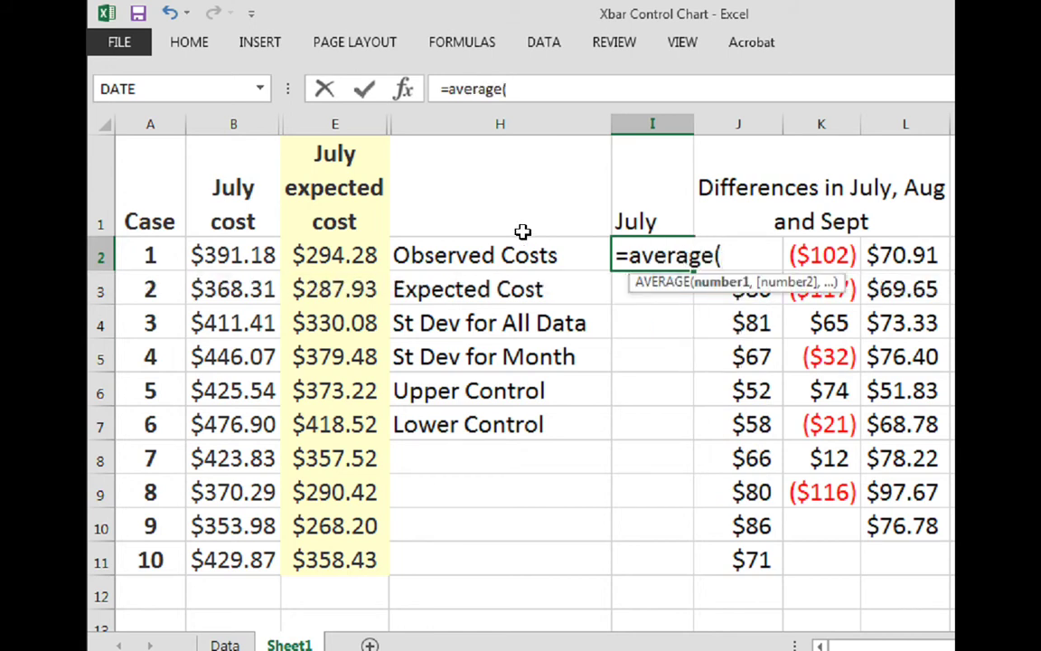
pyautogui.moveTo(246, 256); pyautogui.dragTo(233, 565)
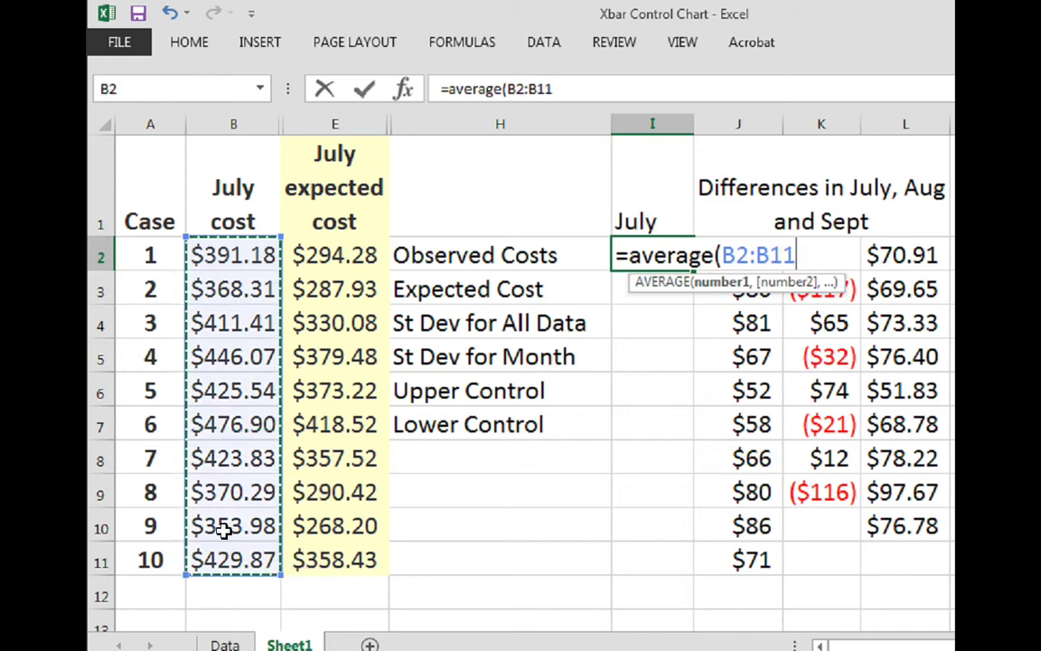
pyautogui.write(')')
pyautogui.press('Return')
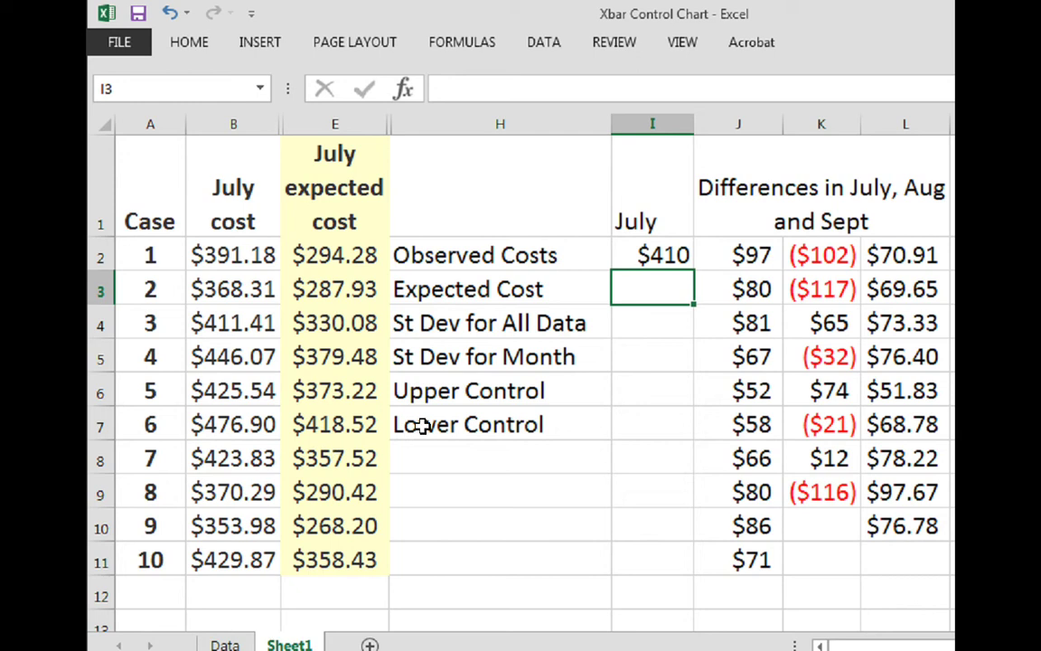
# - Calculate the July expected cost in I3 as the average of E2:E11
pyautogui.write('=')
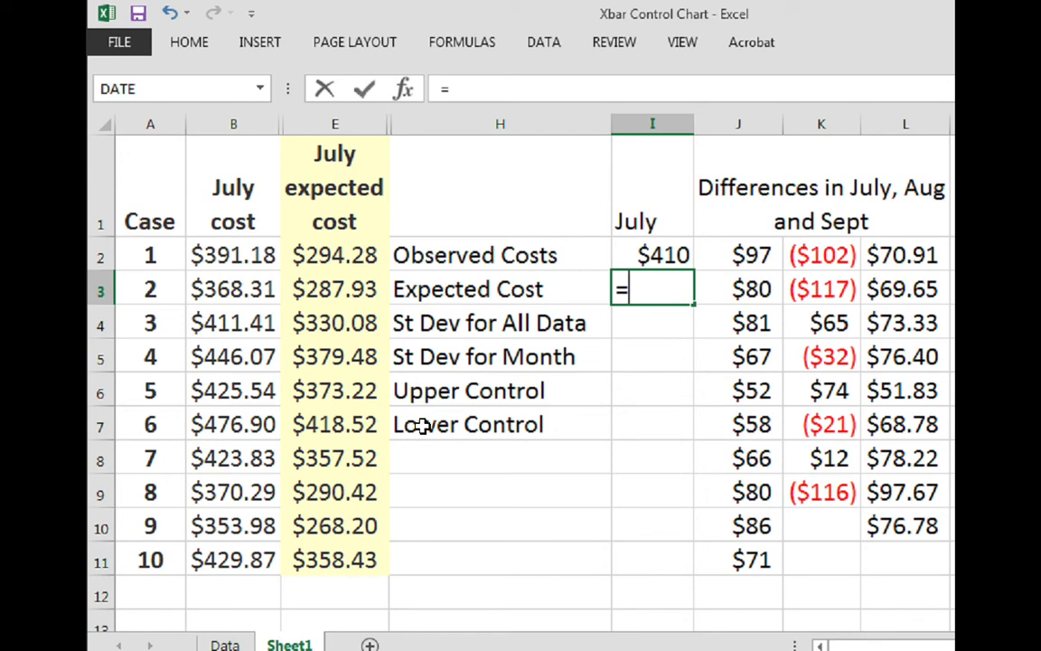
pyautogui.write('average')
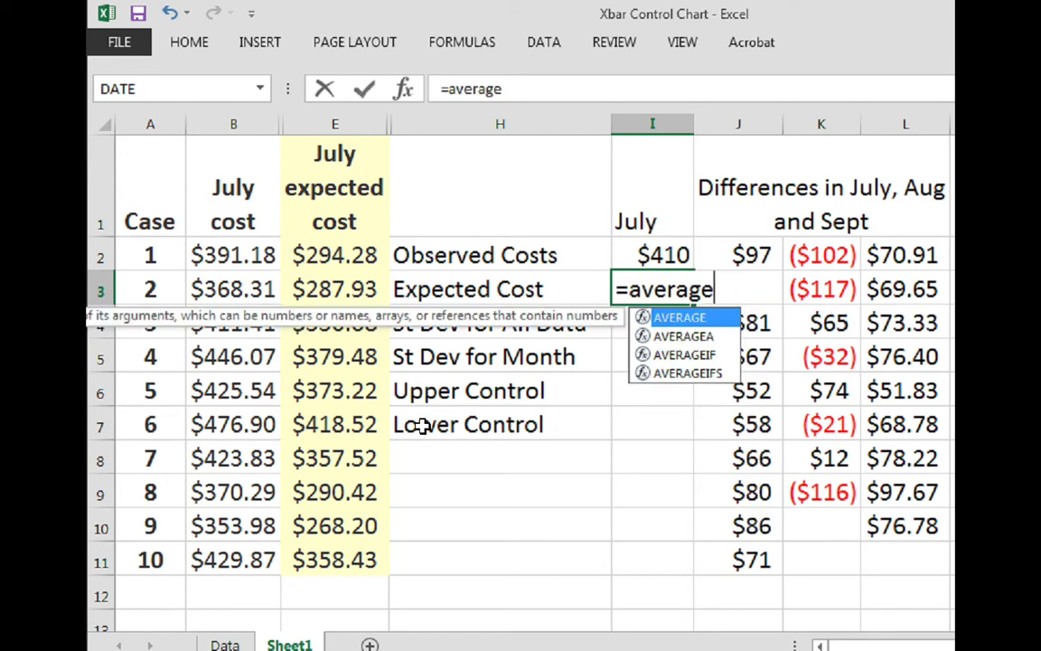
pyautogui.write('(')
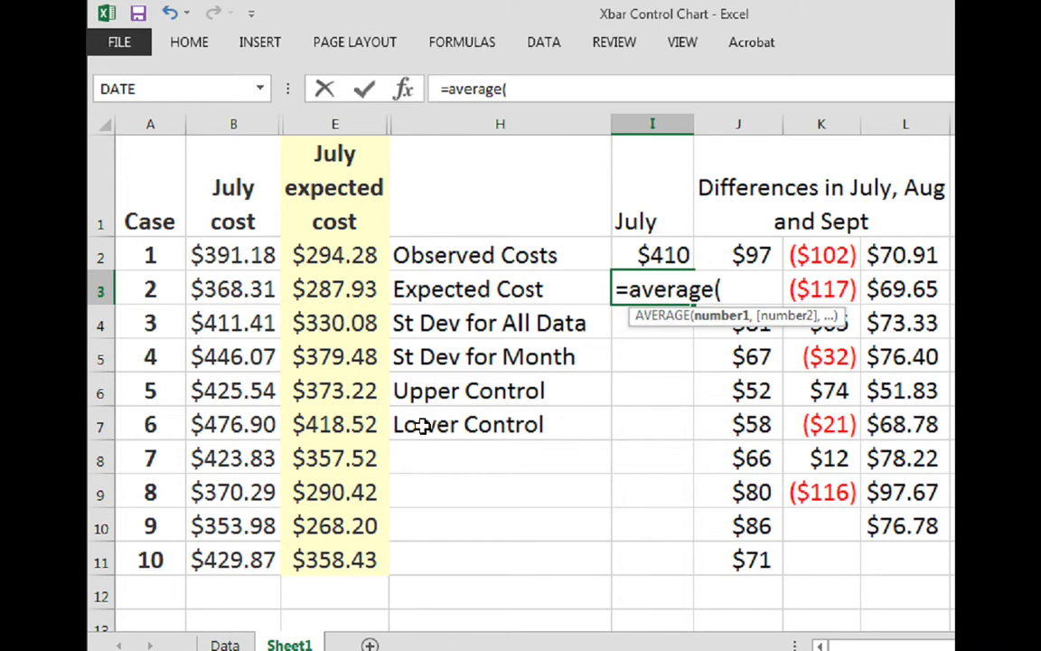
pyautogui.moveTo(344, 256); pyautogui.dragTo(337, 557)
pyautogui.write(')')
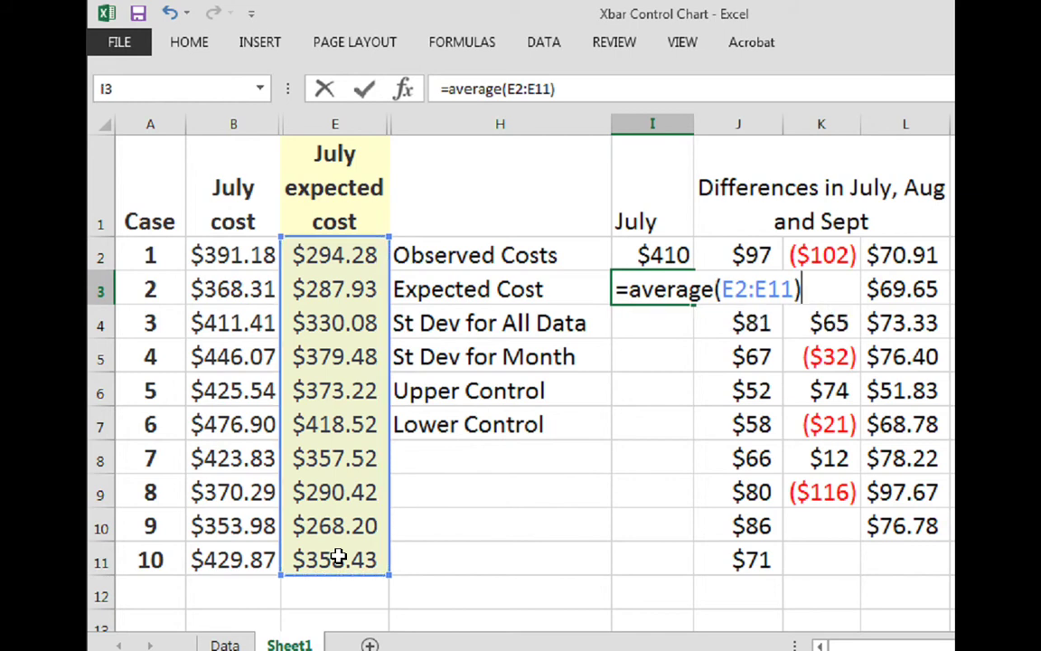
pyautogui.hotkey('ctrl', 'Return')
pyautogui.press('Return')
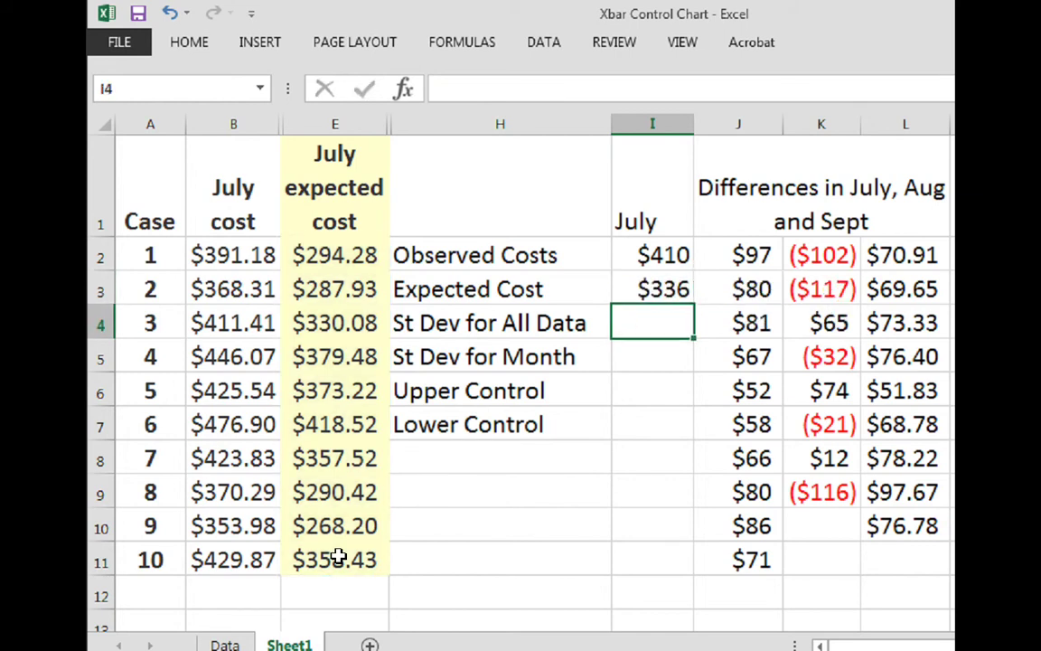
# - Calculate the standard deviation for all data in I4 with STDEV over the differences in J2:L11
pyautogui.write('=')
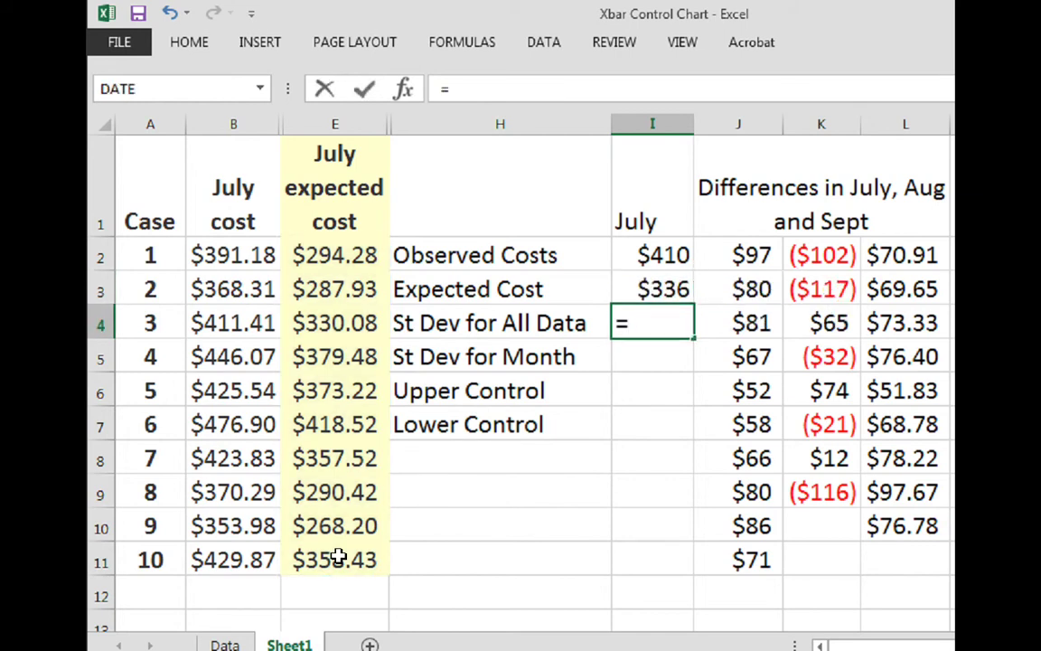
pyautogui.write('stdev')
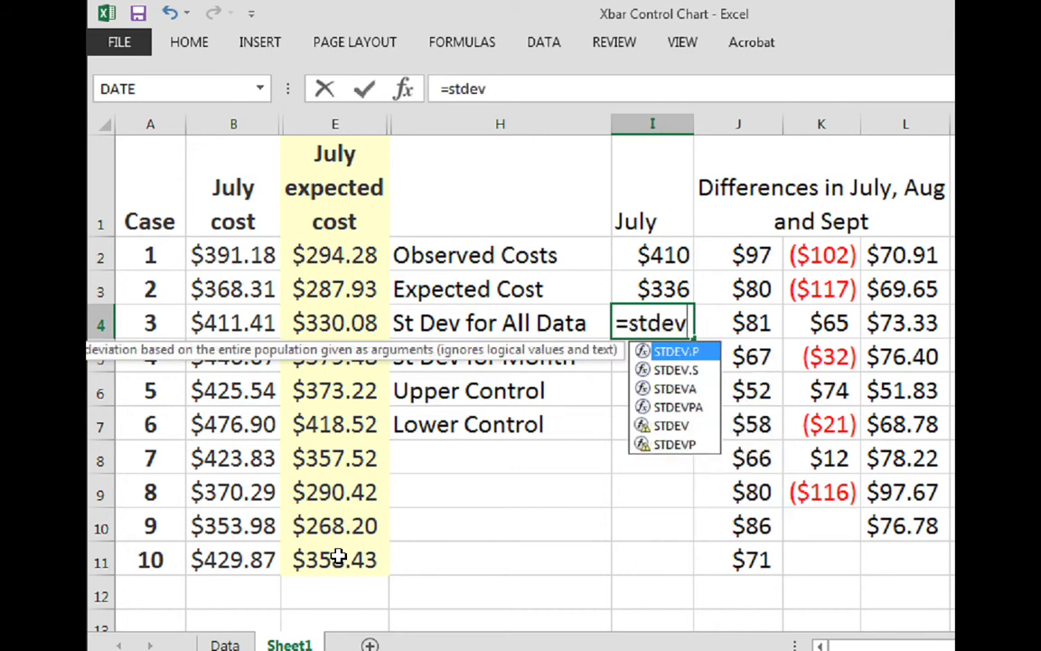
pyautogui.write('(')
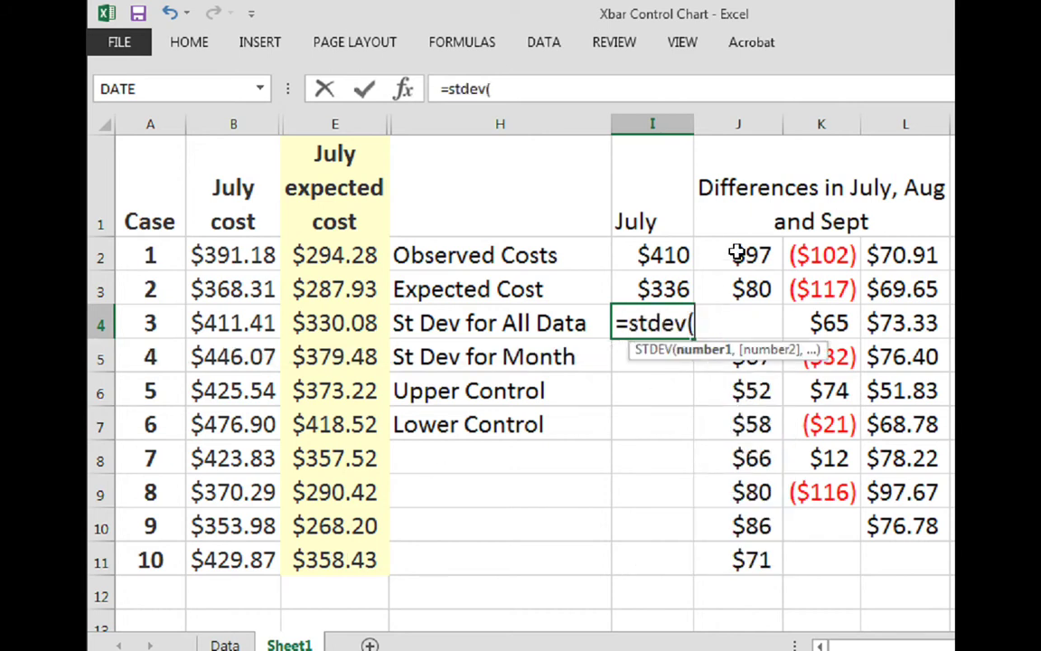
pyautogui.moveTo(736, 255); pyautogui.dragTo(888, 544)
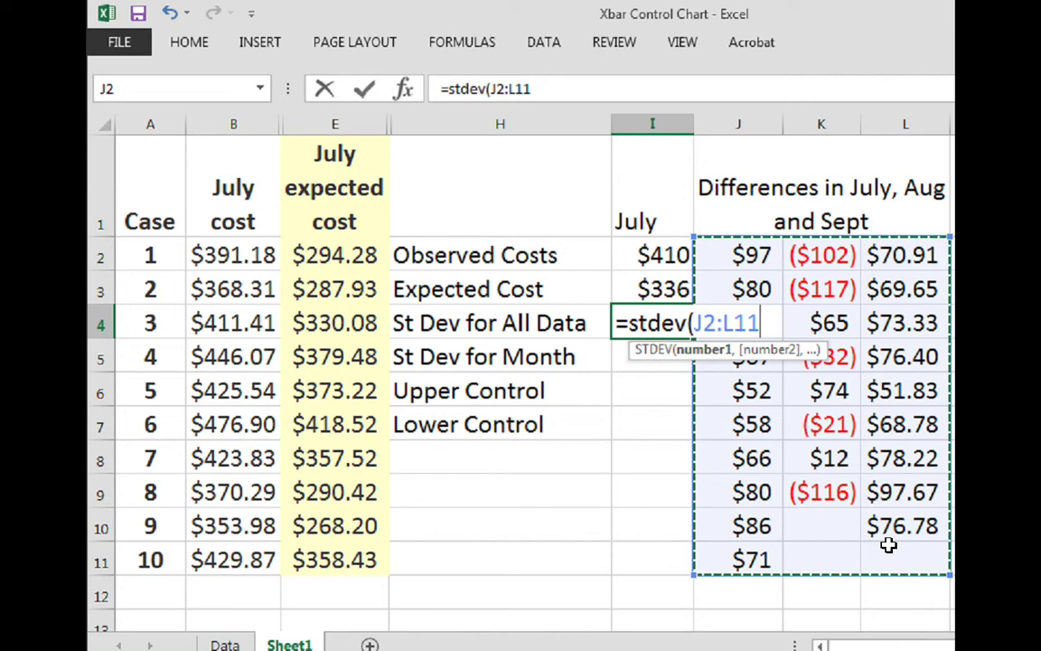
pyautogui.write(')')
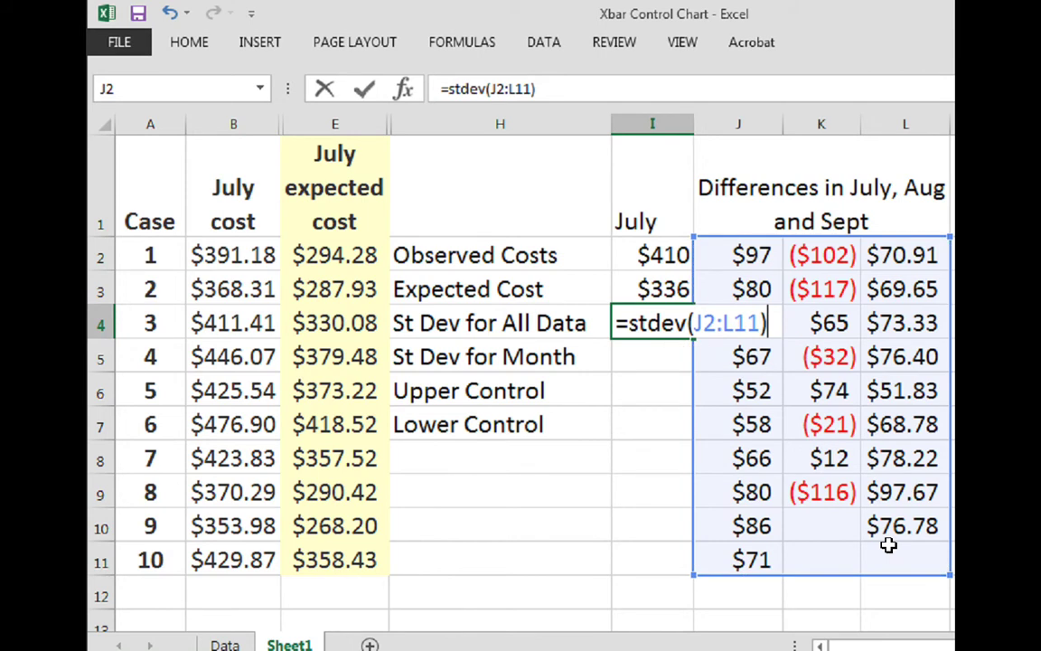
pyautogui.press('Return')
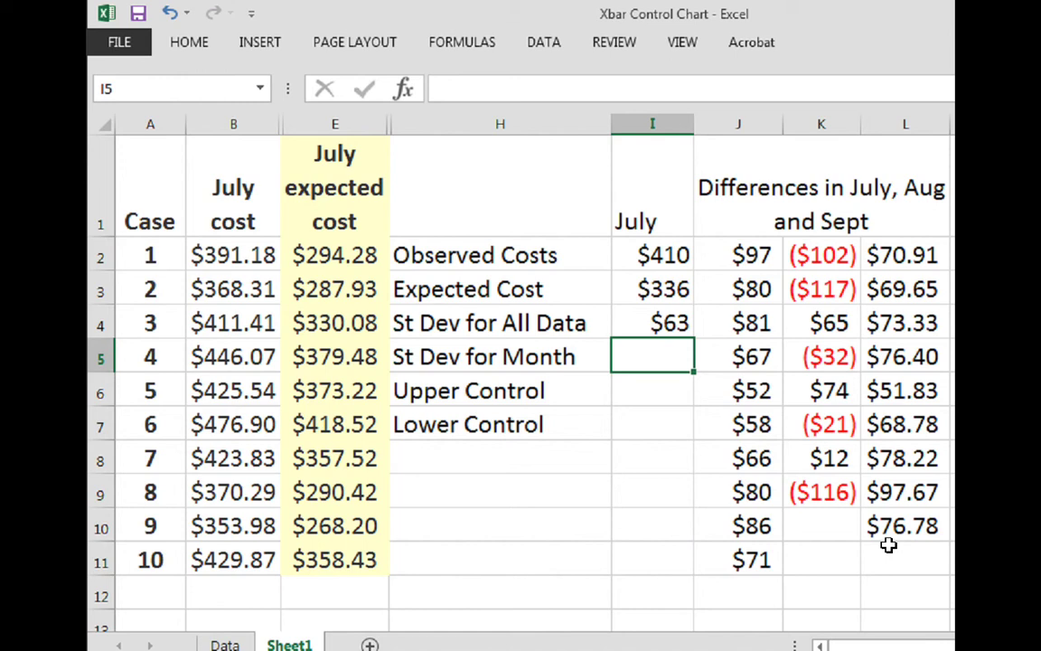
# - Begin a formula for the July St Dev for Month in I5
pyautogui.write('=')
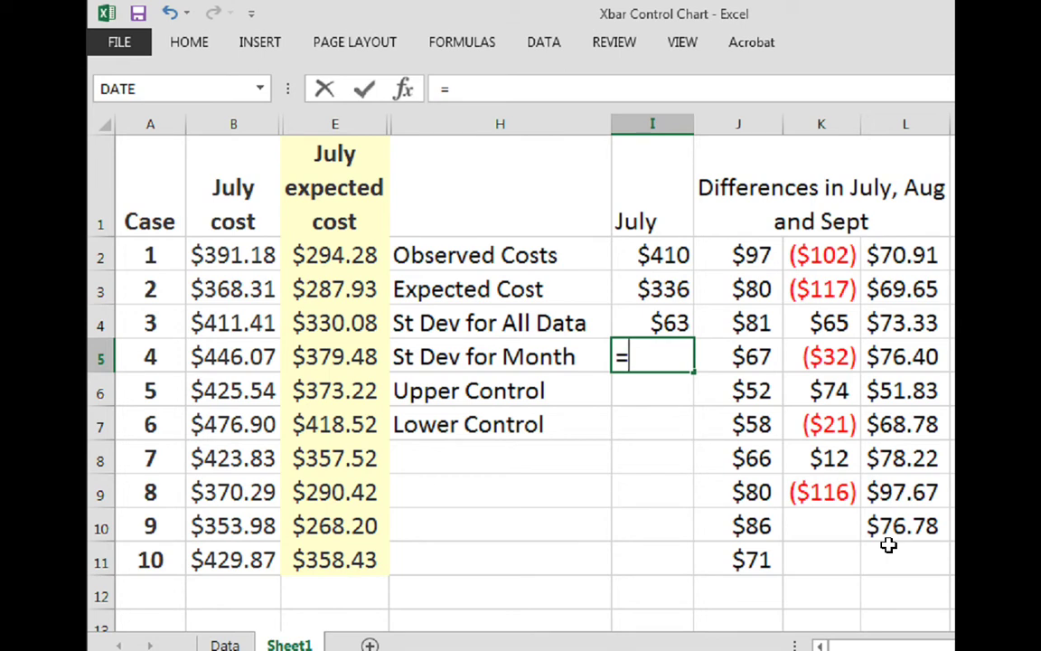
pyautogui.write('st')
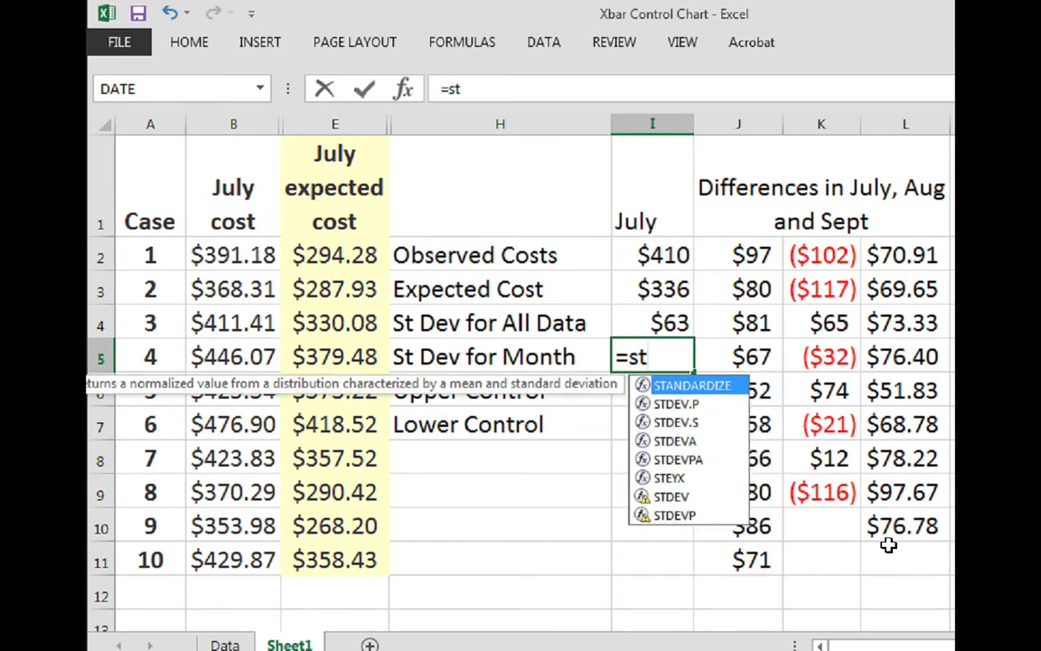
pyautogui.write('de')
pyautogui.press('BackSpace')
pyautogui.press('BackSpace')
pyautogui.press('BackSpace')
pyautogui.press('BackSpace')
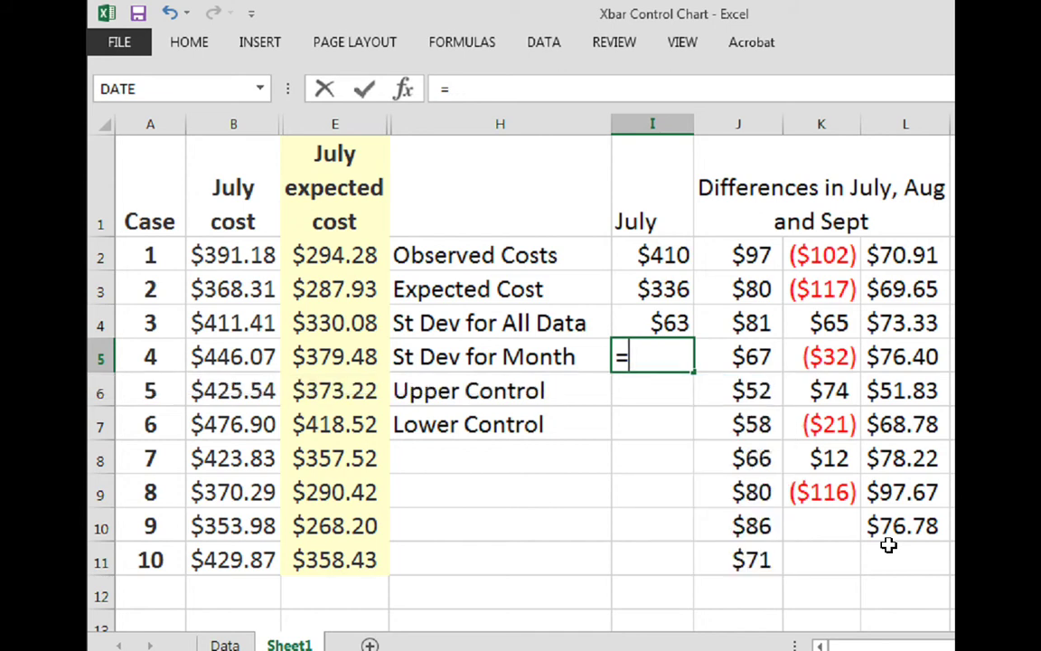
# - Complete the I5 formula as the absolute reference $I$4 divided by the square root of the count of B2:B11
pyautogui.click(660, 329)
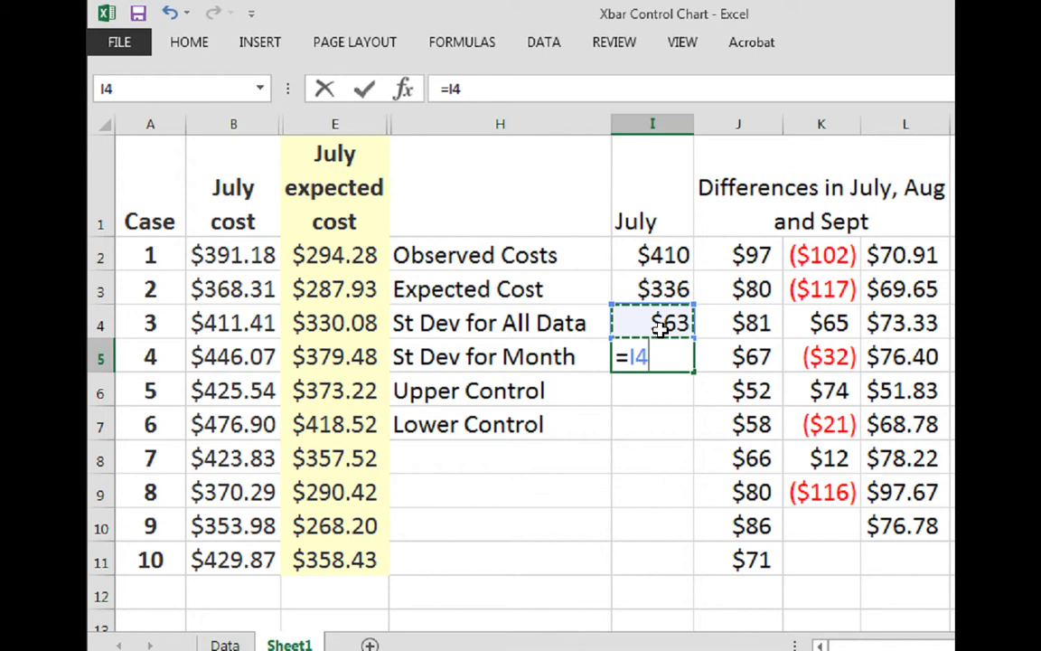
pyautogui.press('F4')
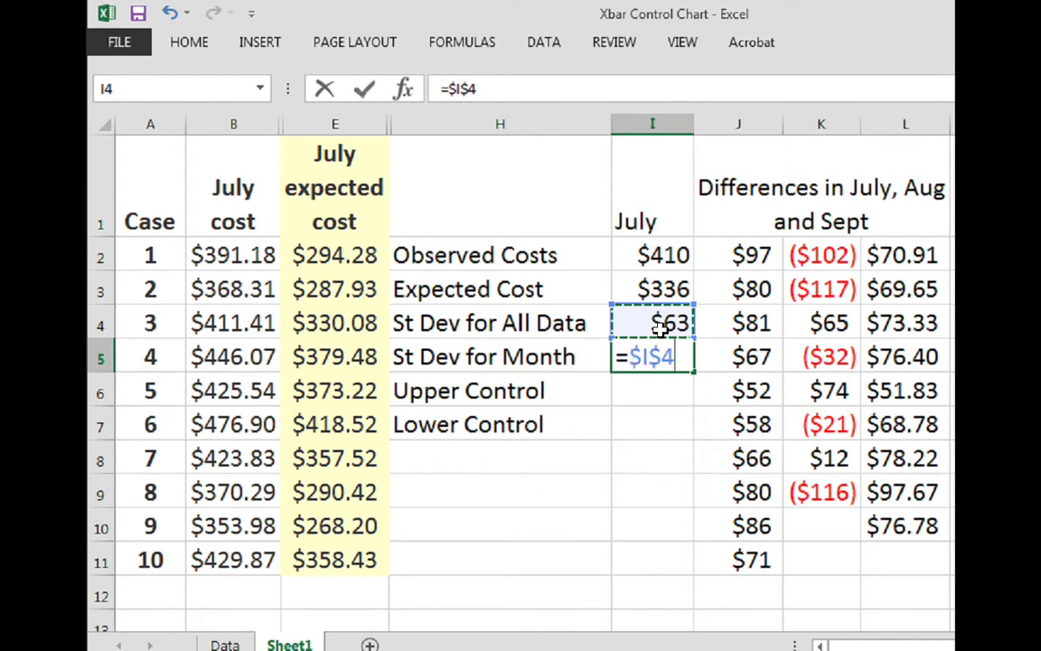
pyautogui.write('/')
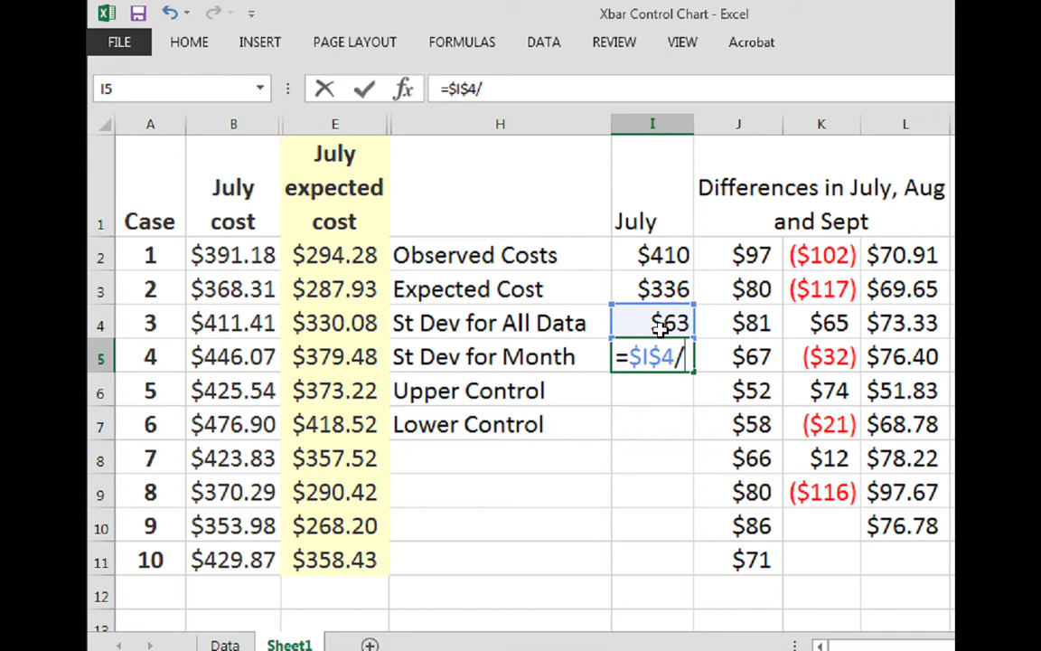
pyautogui.write('sqrt')
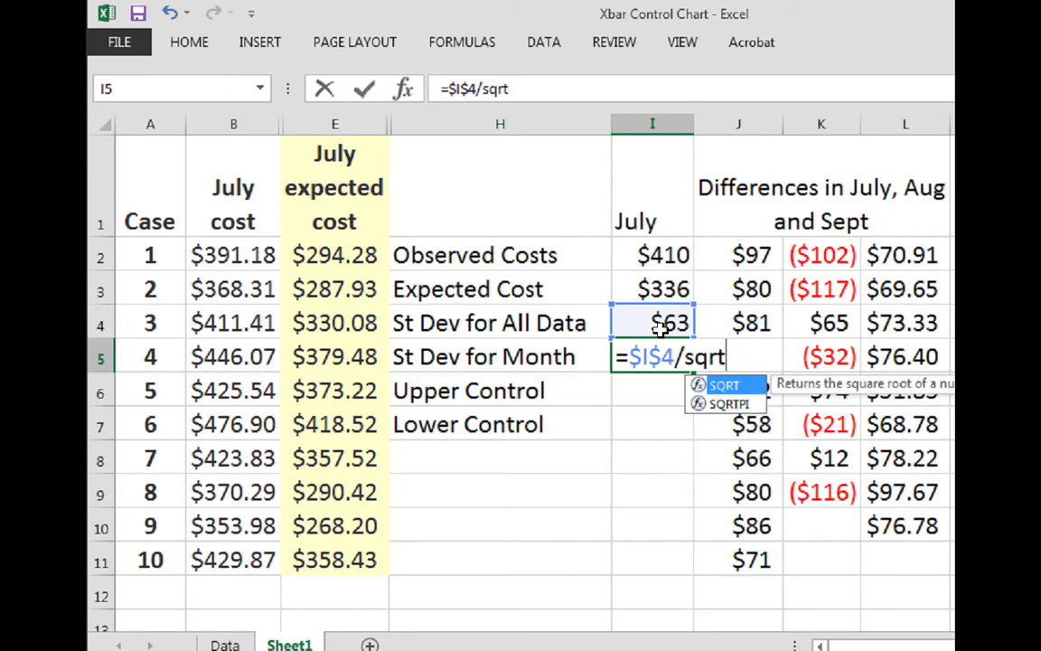
pyautogui.write('(count(')
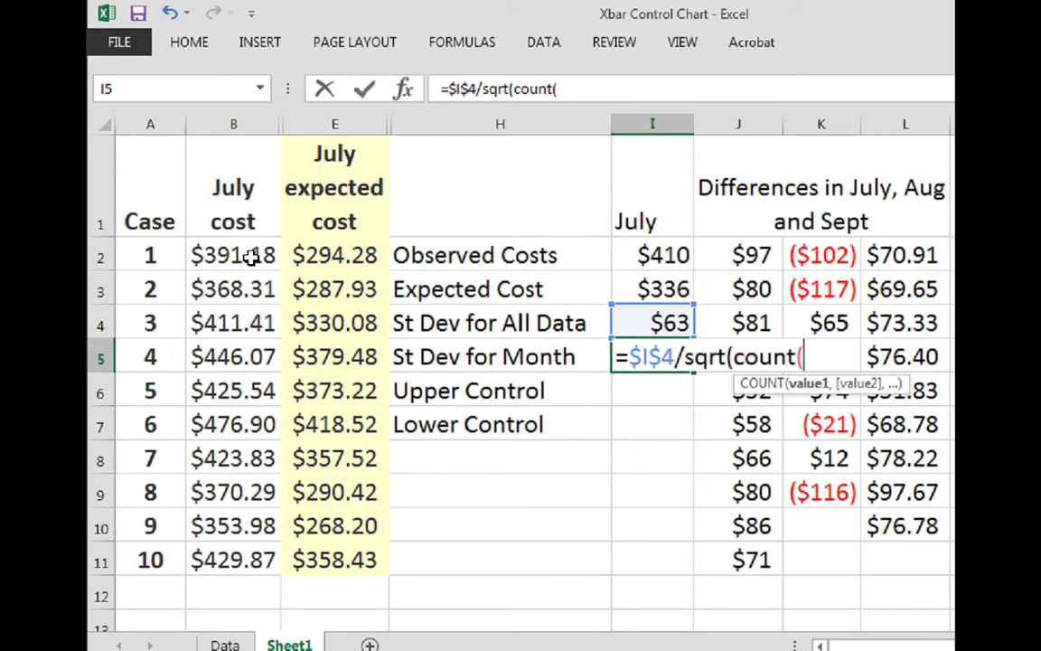
pyautogui.moveTo(250, 255); pyautogui.dragTo(245, 552)
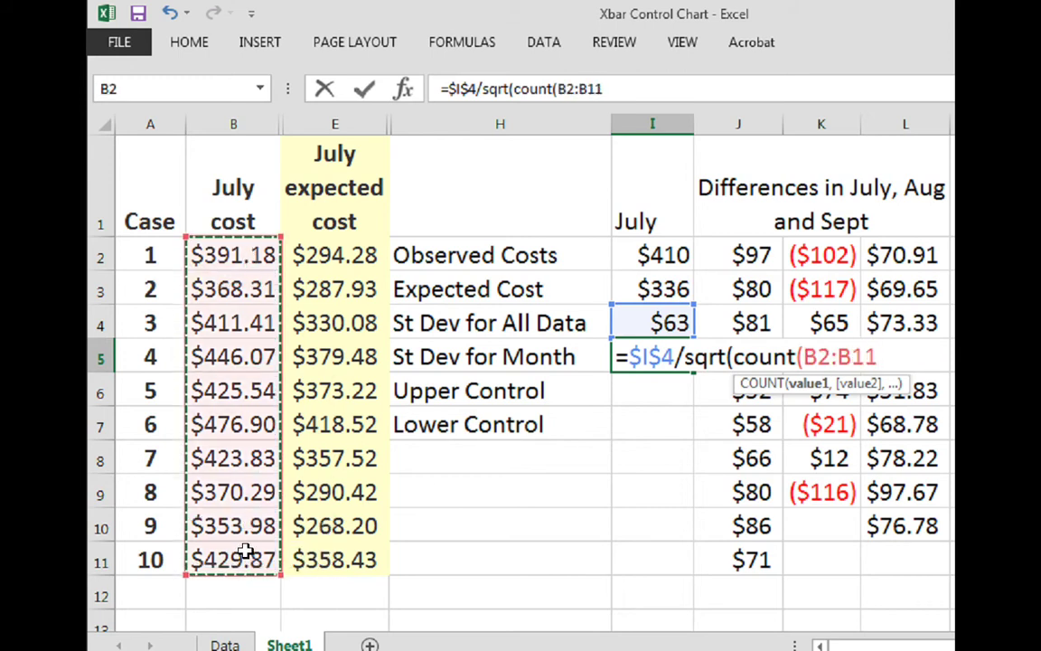
pyautogui.write(')')
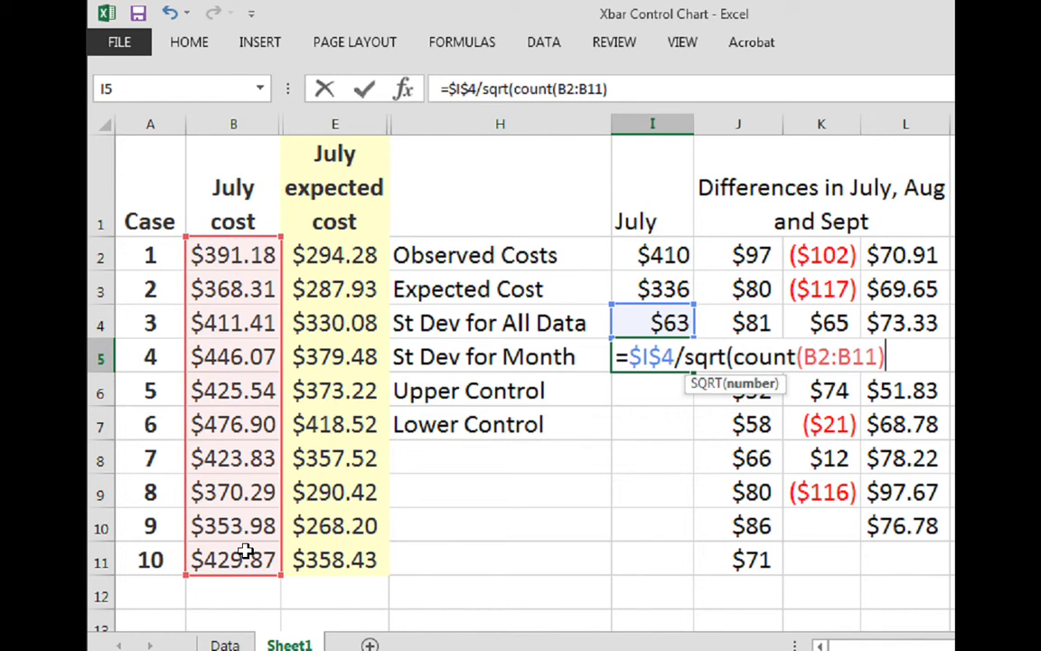
pyautogui.write(')')
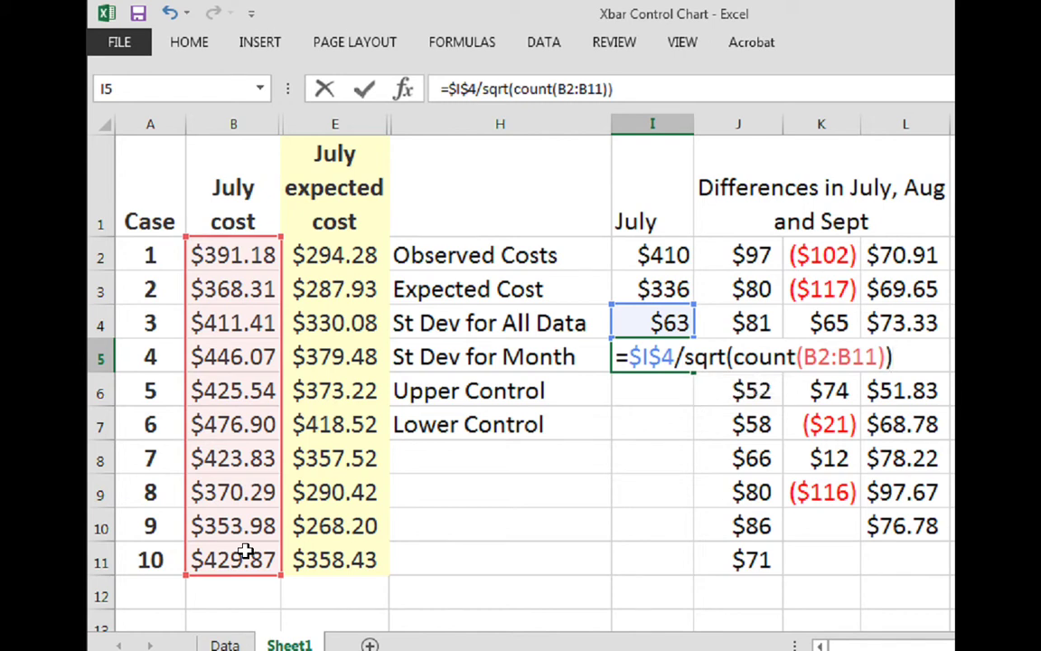
pyautogui.press('Return')
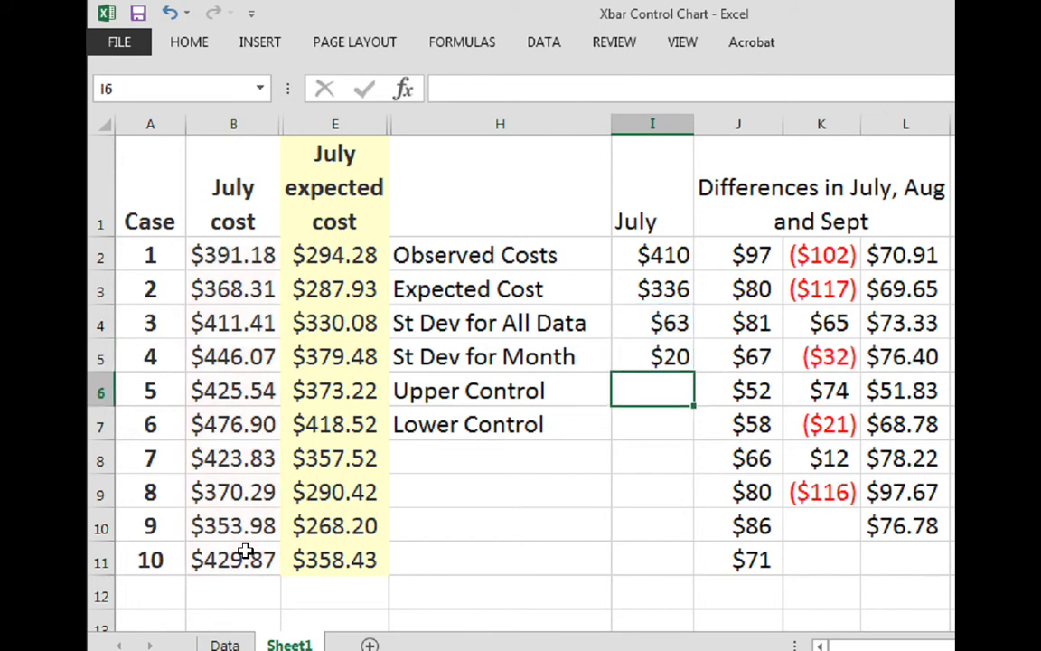
# - Calculate the July Upper Control limit in I6 with the formula =$I$3+1.81*I5
pyautogui.write('=')
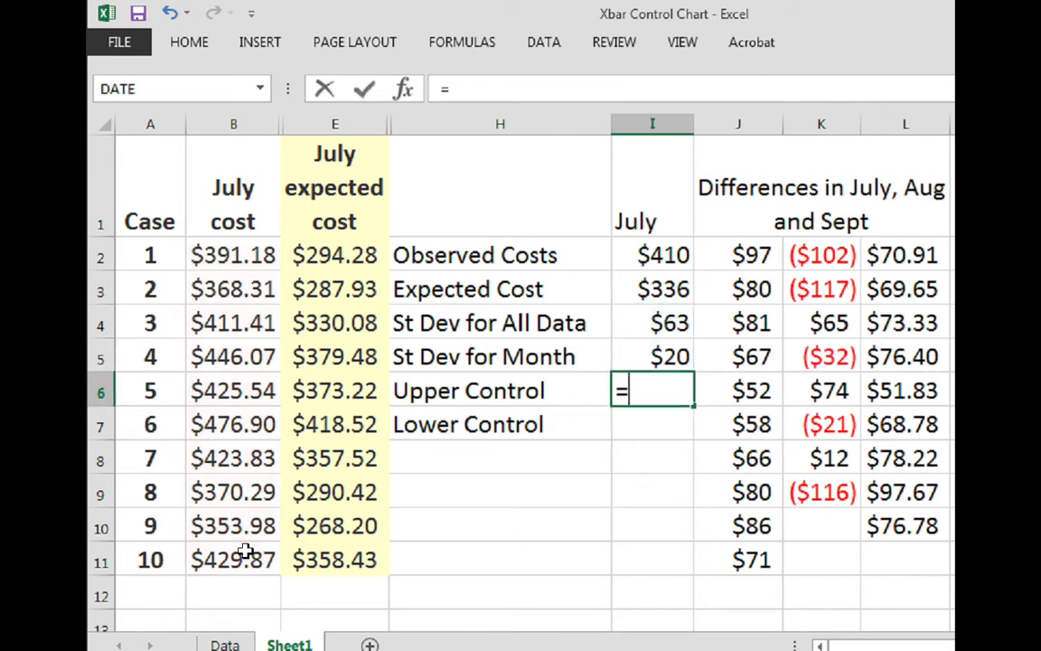
pyautogui.click(669, 289)
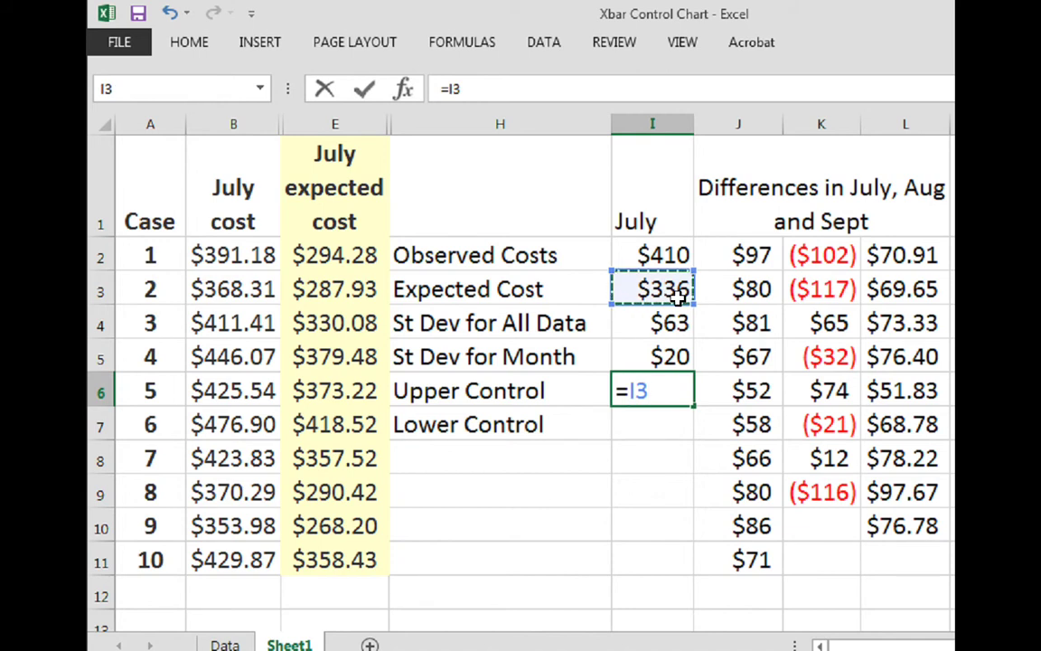
pyautogui.press('F4')
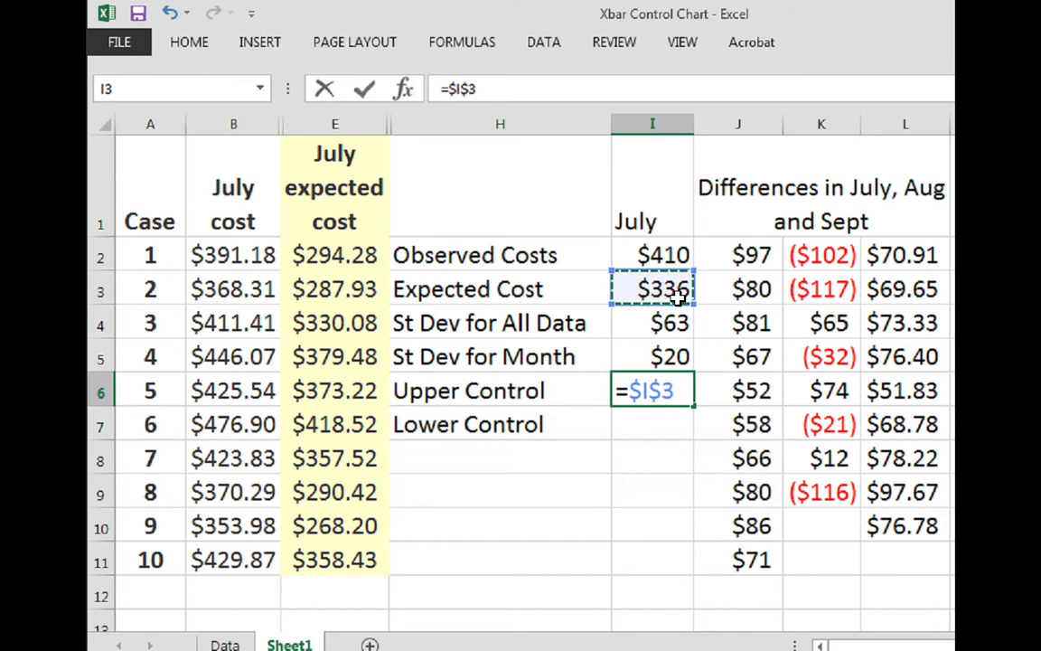
pyautogui.write('+')
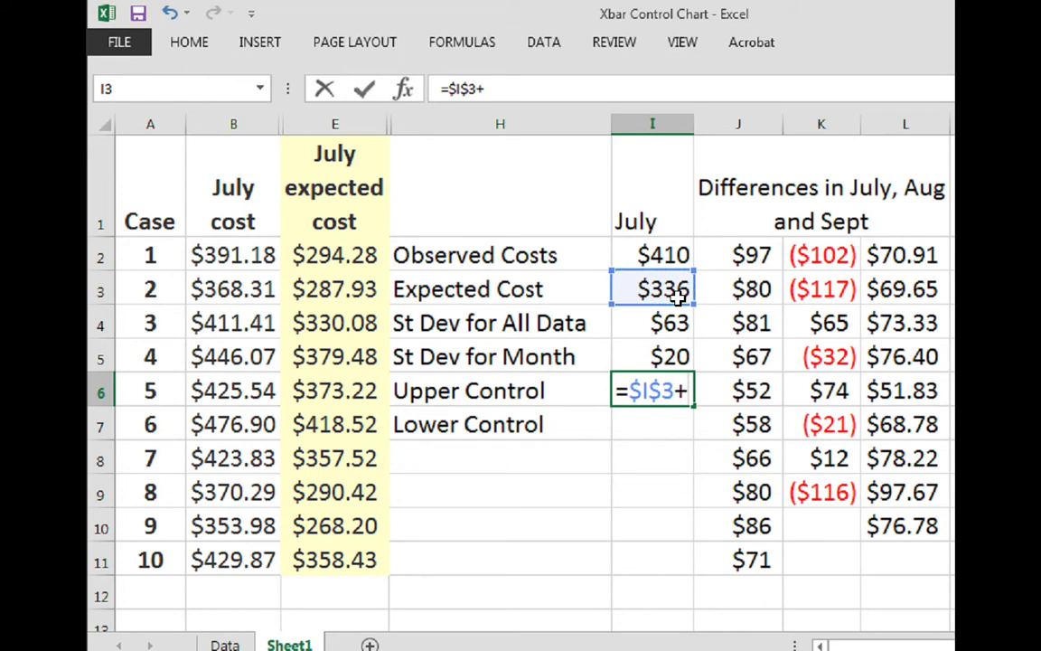
pyautogui.write('1.81')
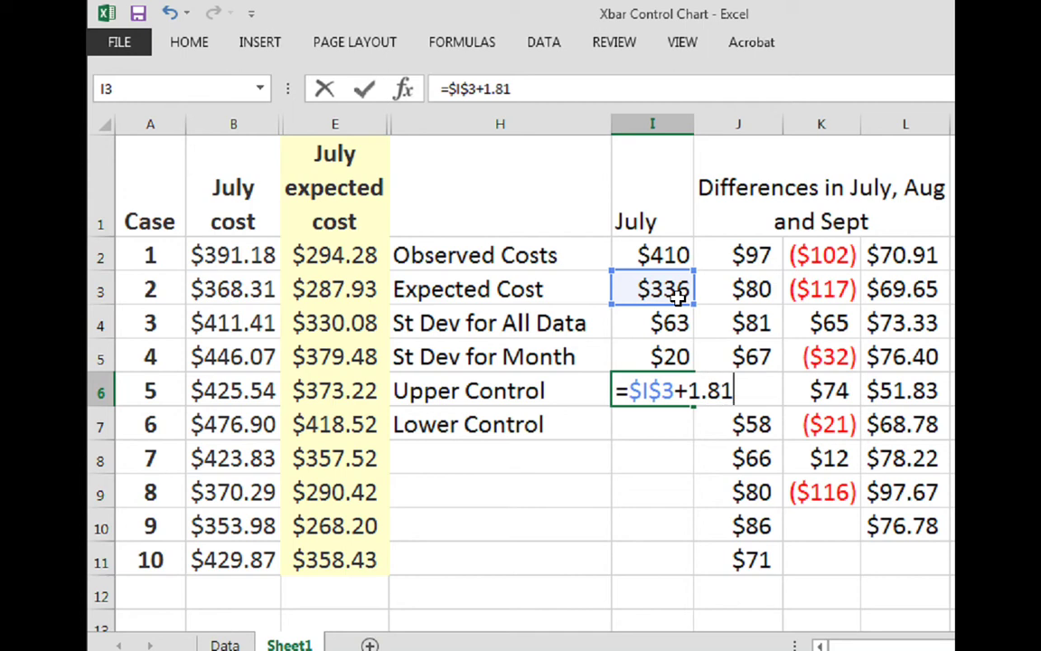
pyautogui.write('*')
pyautogui.click(661, 357)
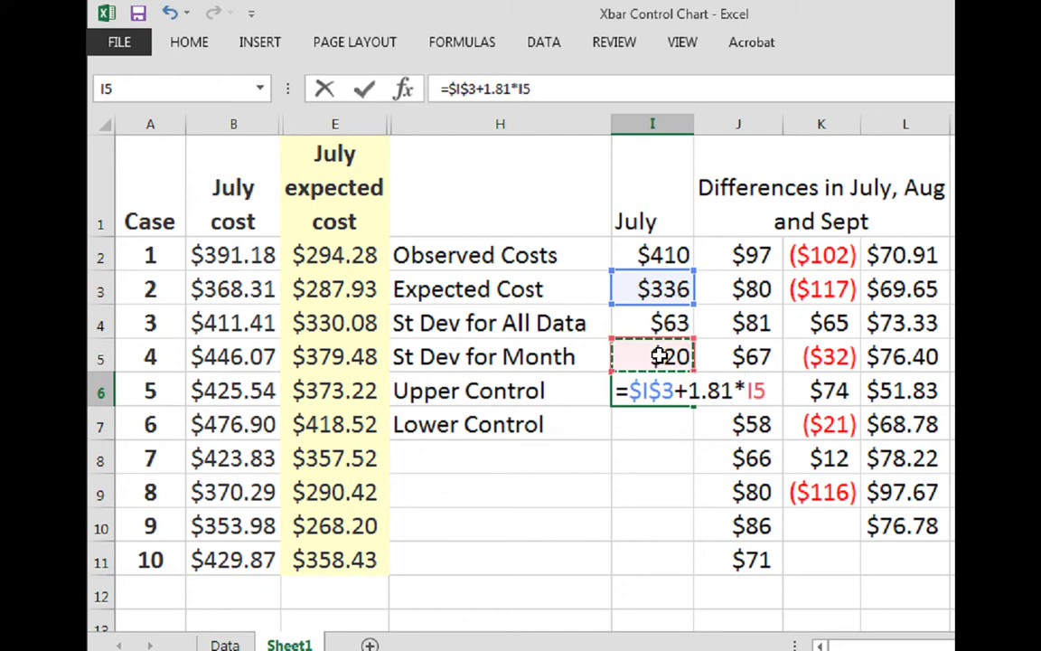
pyautogui.press('Return')
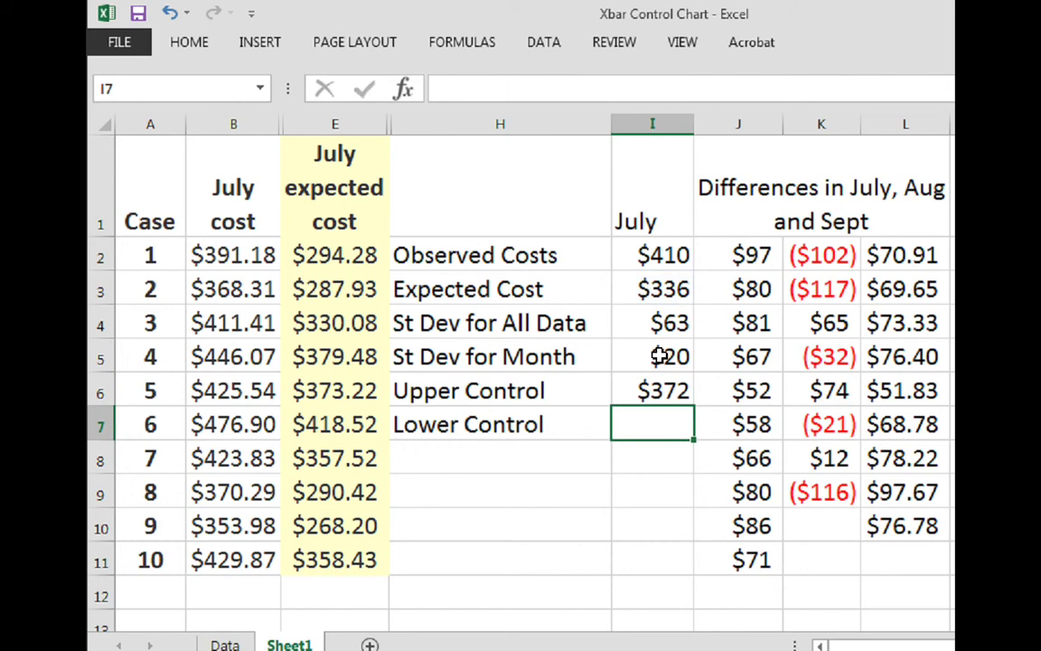
# - Calculate the July Lower Control limit in I7 with the formula =$I$3-1.81*I5
pyautogui.write('=')
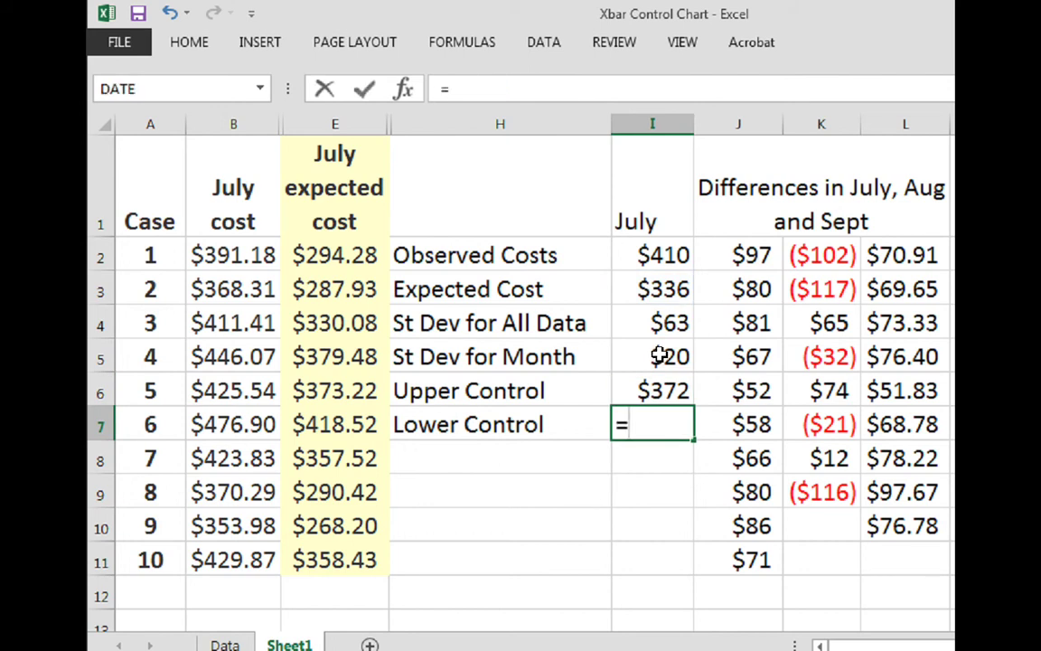
pyautogui.click(687, 289)
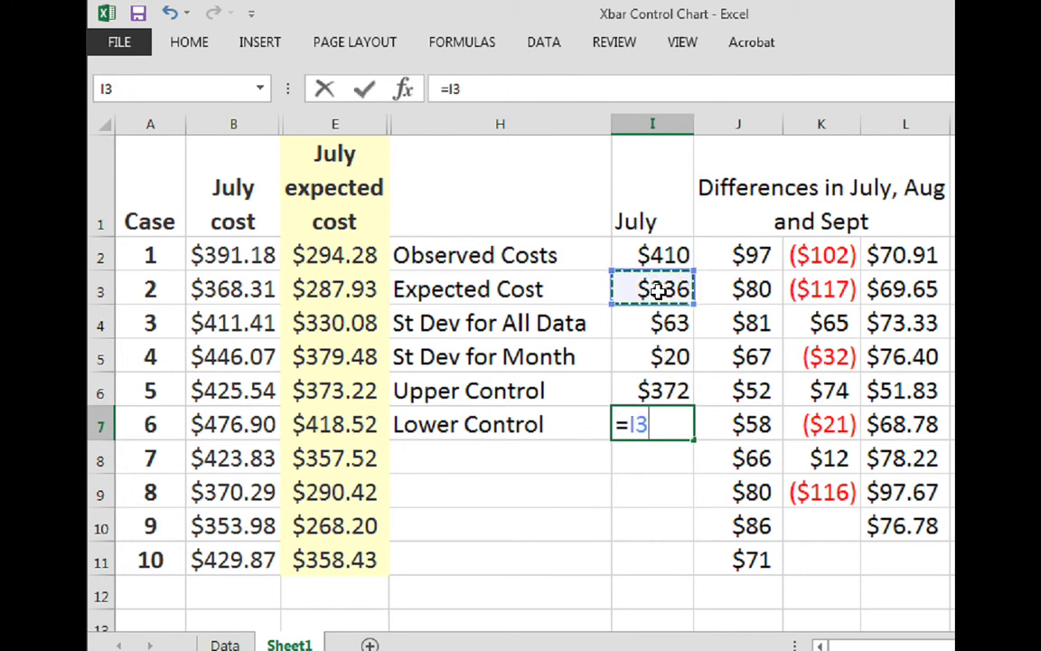
pyautogui.press('F4')
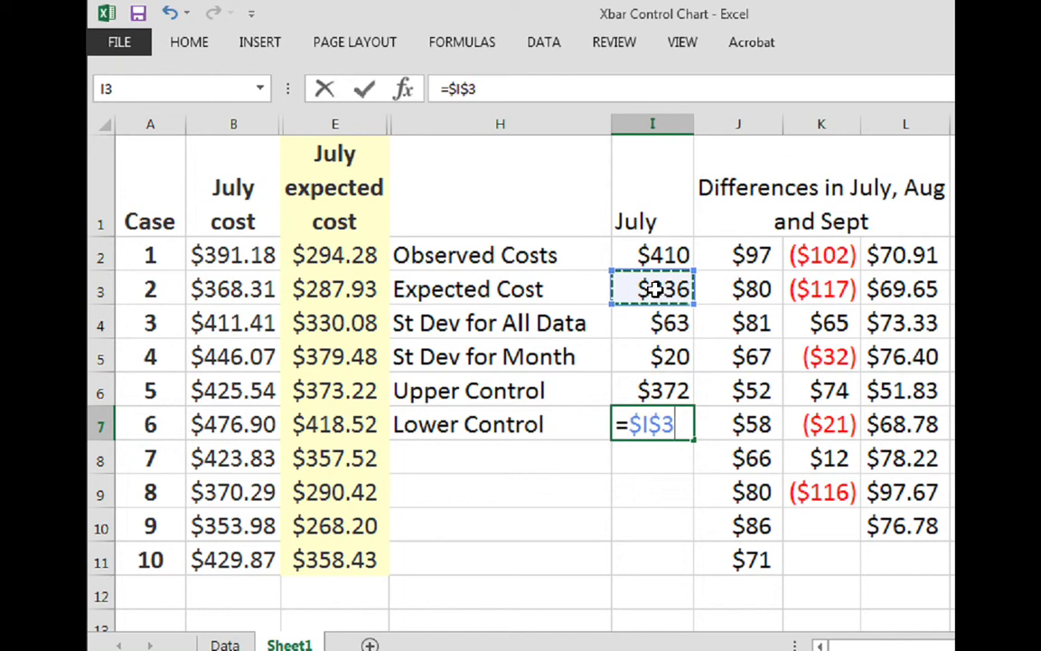
pyautogui.write('-1')
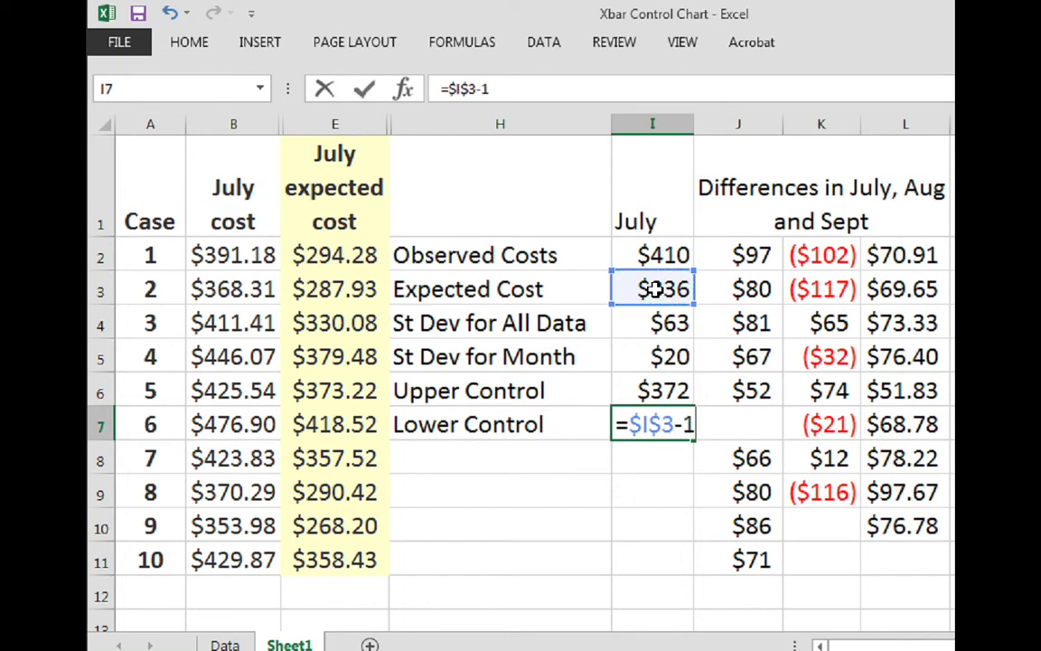
pyautogui.write('.81')
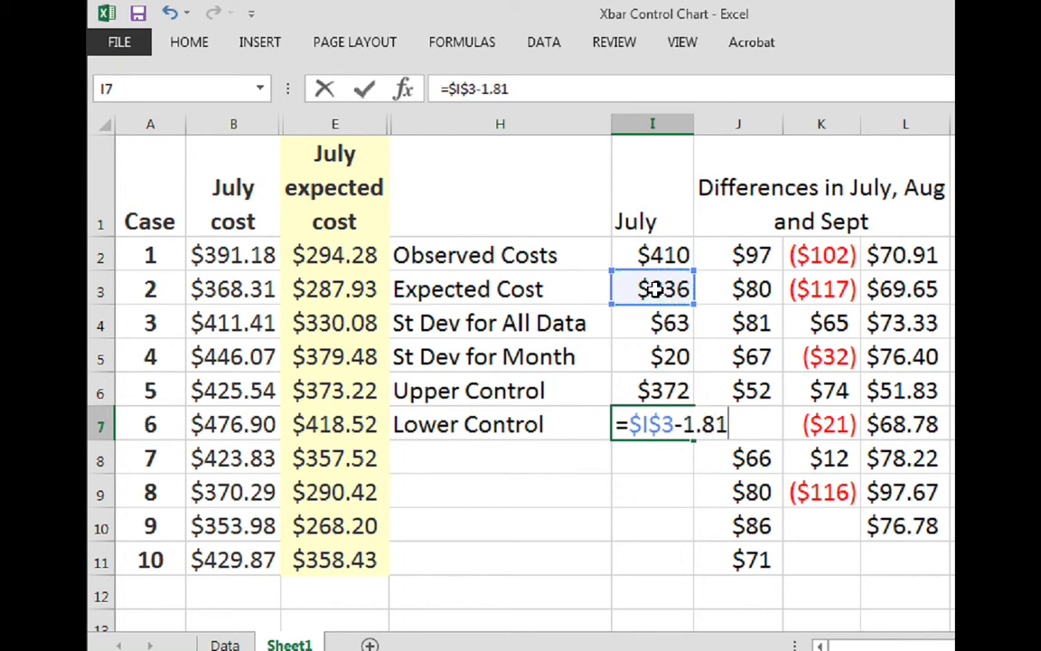
pyautogui.write('*')
pyautogui.click(667, 358)
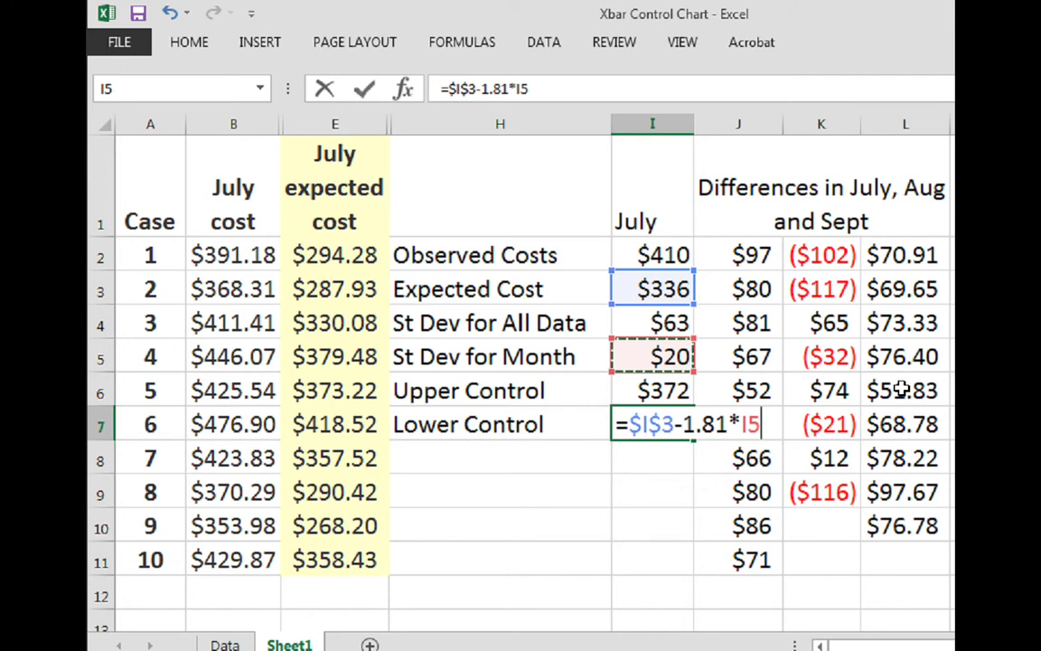
pyautogui.press('Return')
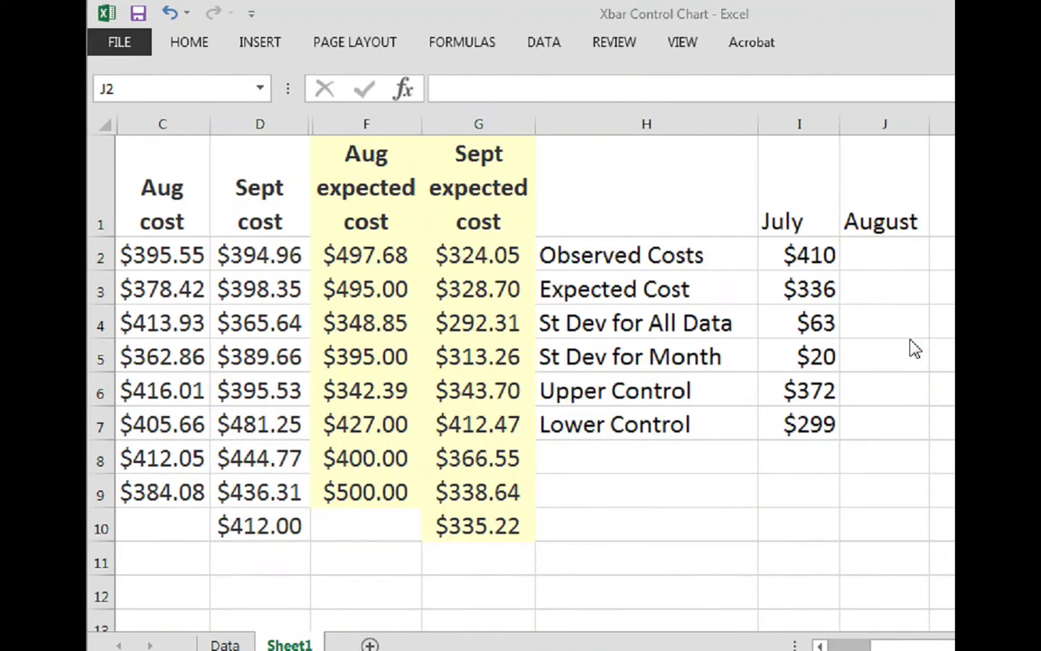
# - Calculate the August observed cost in J2 as the average of the August costs in C2:C9
pyautogui.click(890, 256)
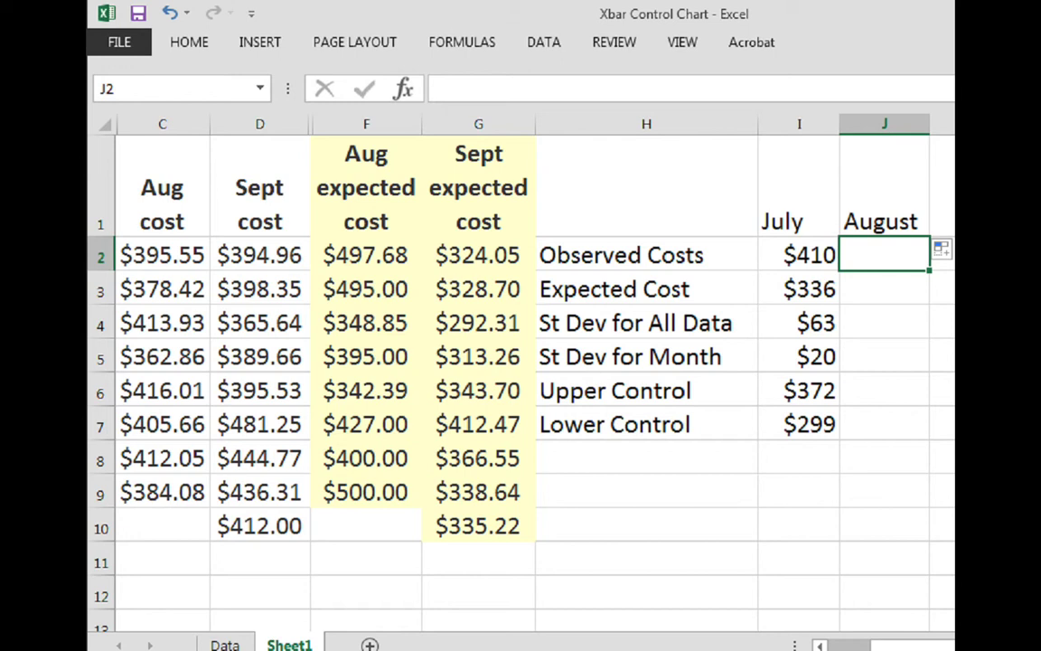
pyautogui.write('=')
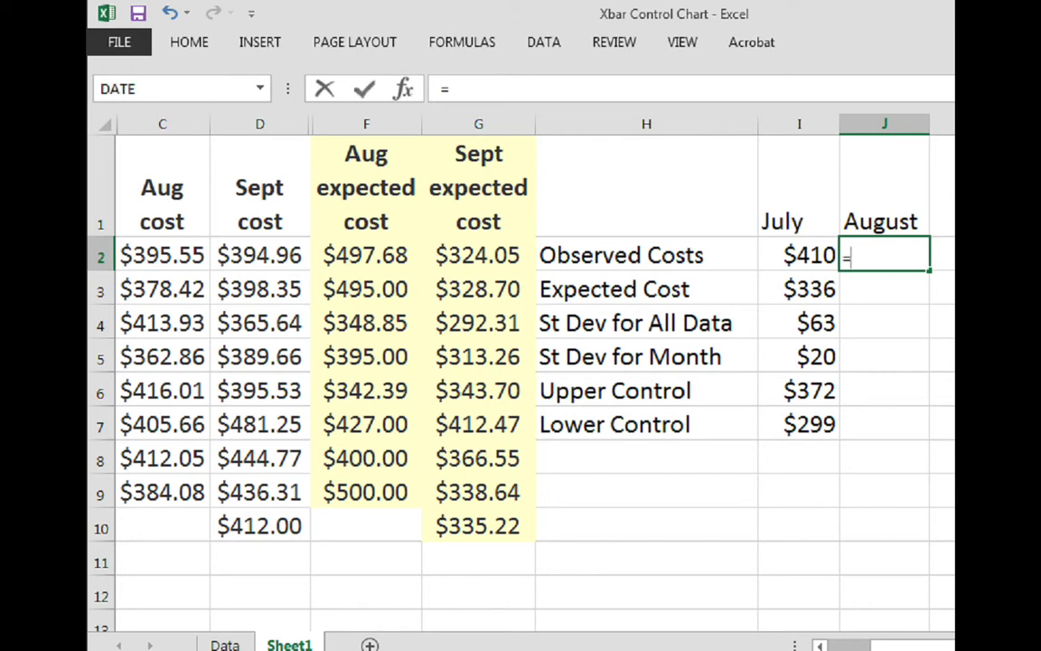
pyautogui.write('average')
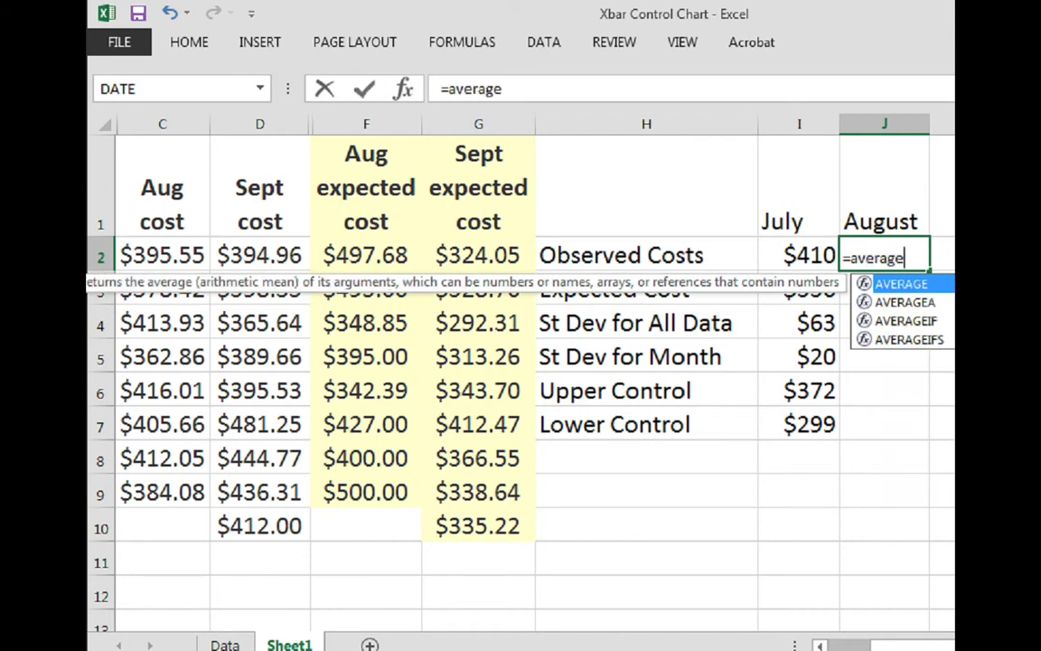
pyautogui.write('(')
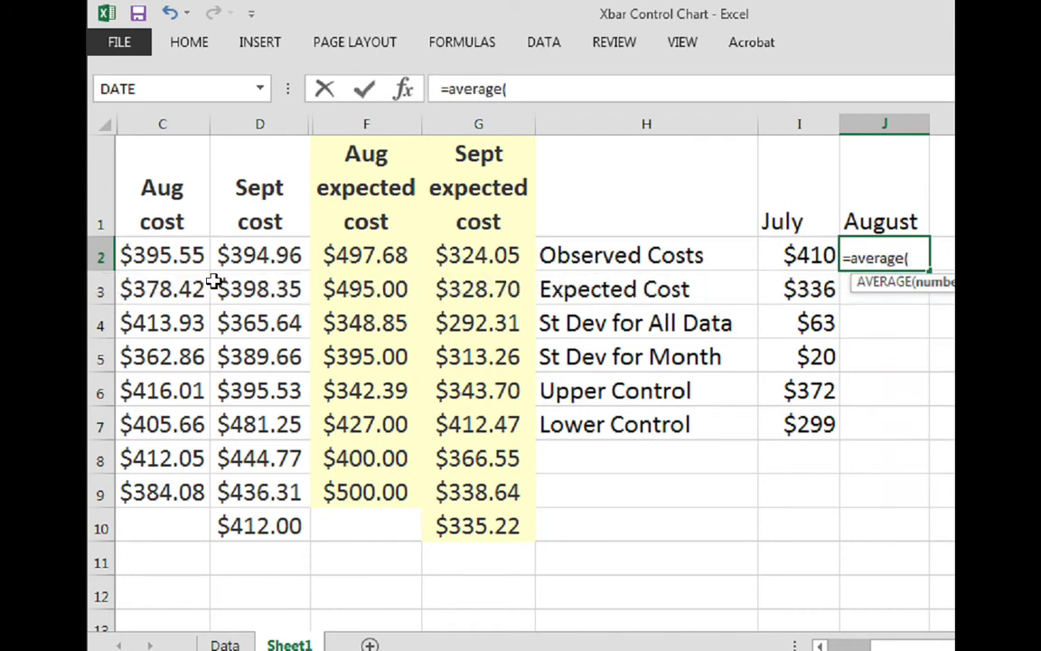
pyautogui.click(166, 253)
pyautogui.moveTo(172, 305); pyautogui.dragTo(161, 489)
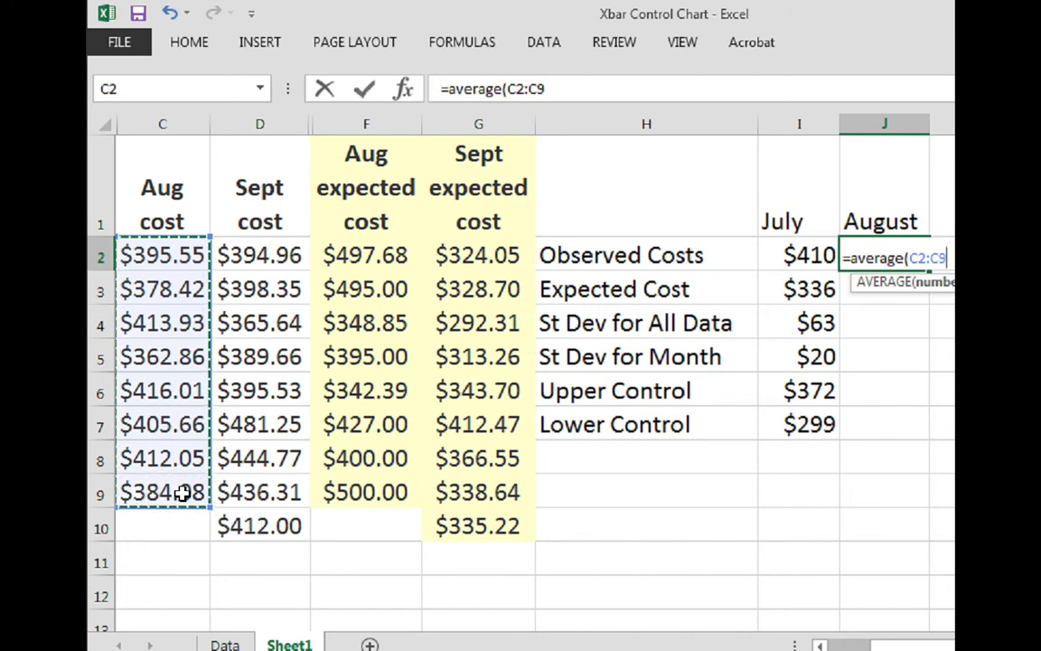
pyautogui.write(')')
pyautogui.press('Return')
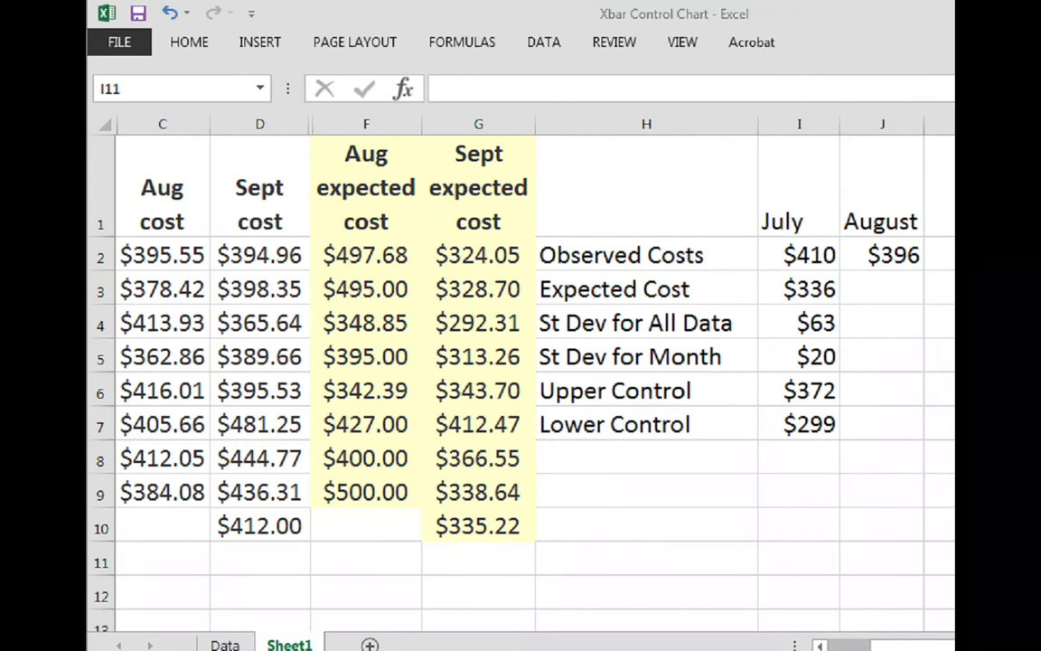
# - Calculate the August expected cost in J3 as the average of F2:F9
pyautogui.click(890, 287)
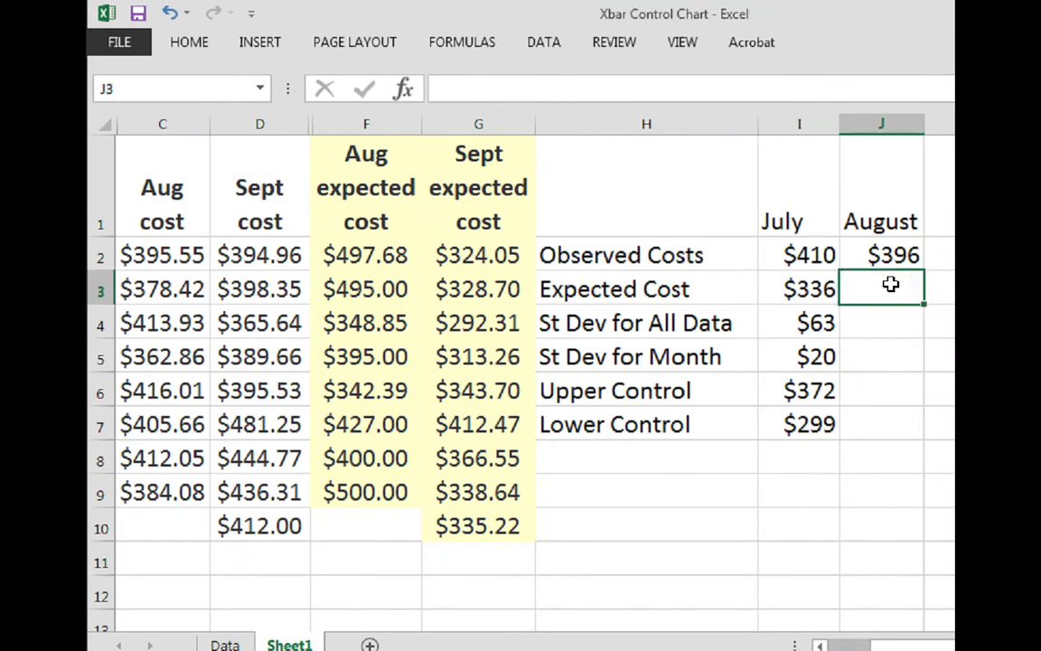
pyautogui.write('=aver')
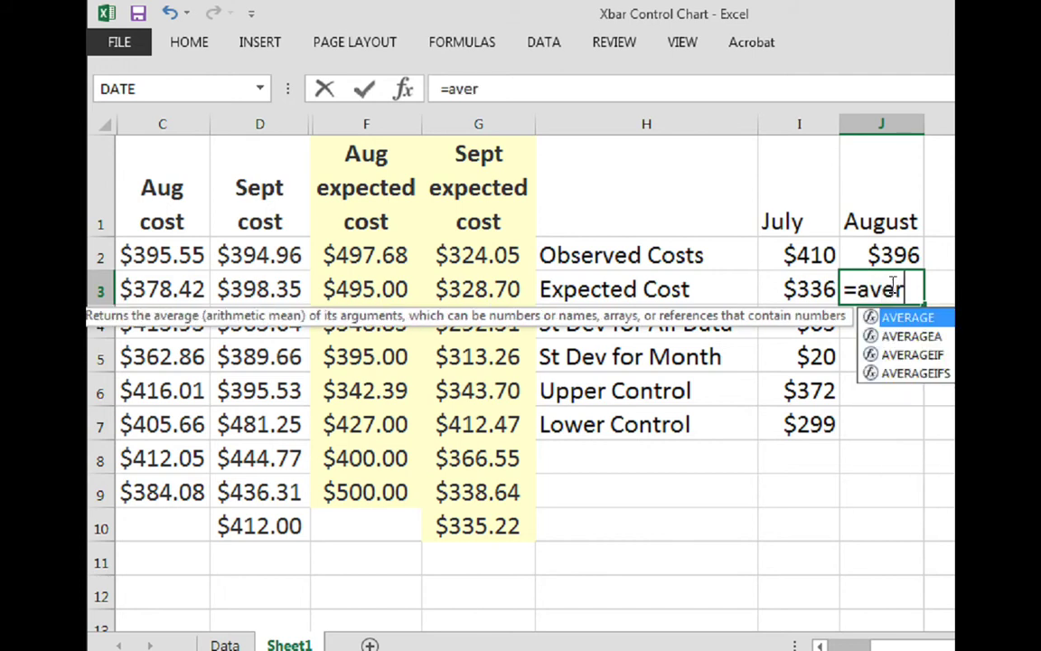
pyautogui.write('age(')
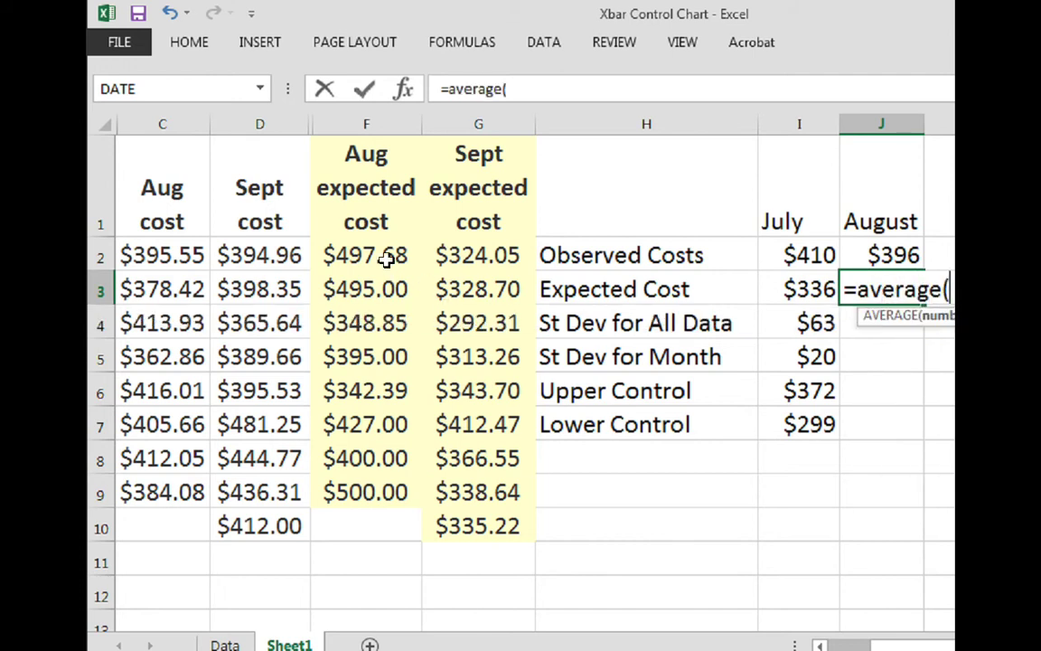
pyautogui.click(345, 256)
pyautogui.moveTo(360, 330); pyautogui.dragTo(362, 483)
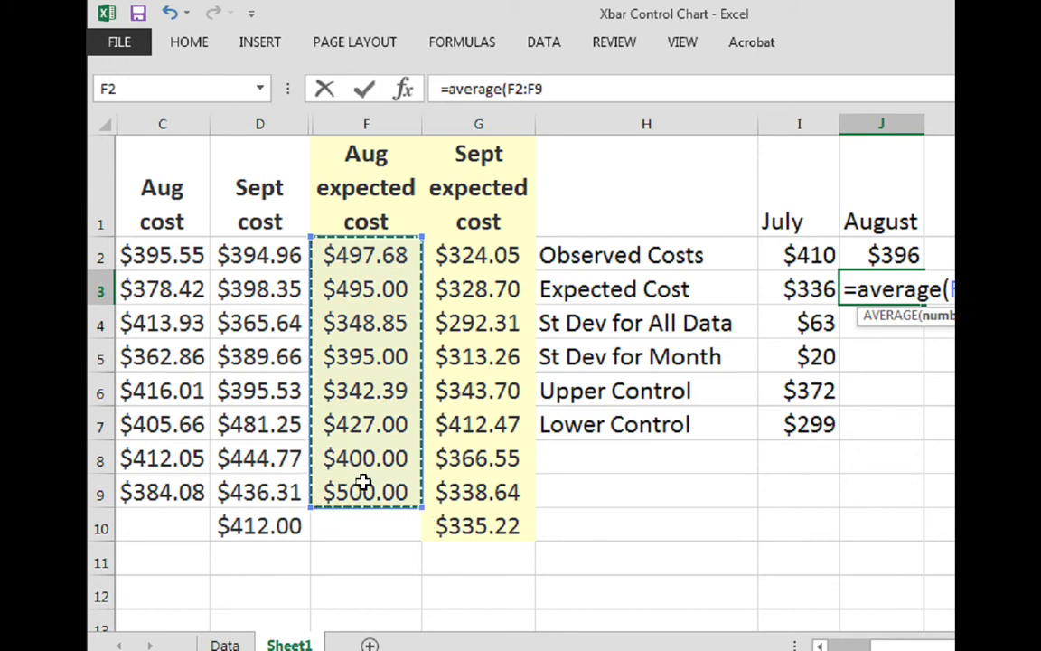
pyautogui.write(')')
pyautogui.press('Return')
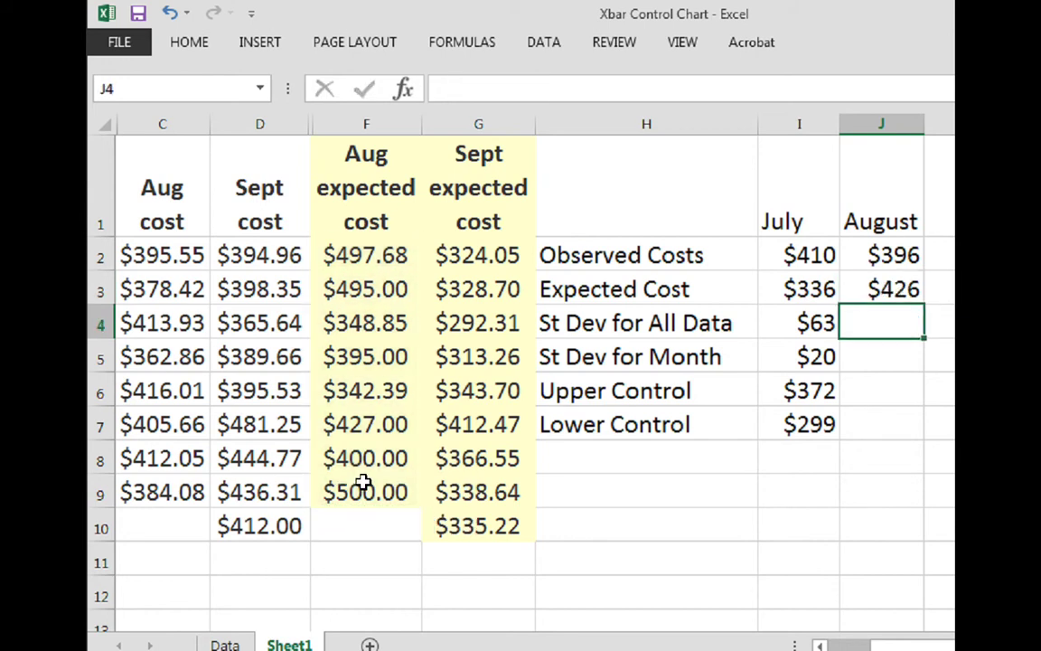
# - Link the August St Dev for All Data in J4 to the July value in I4
pyautogui.write('=')
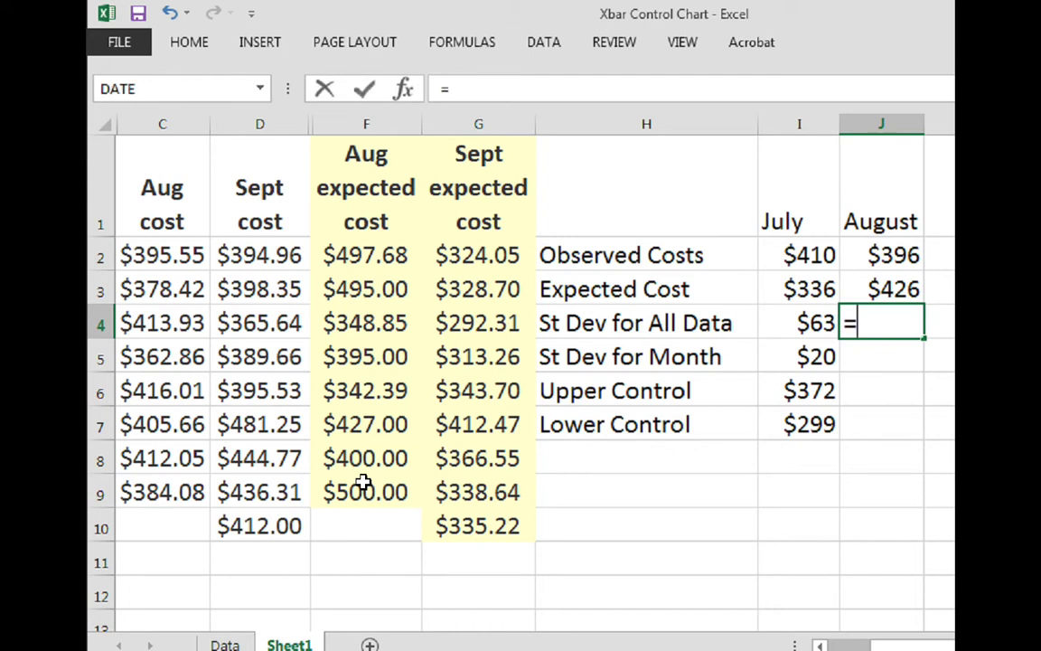
pyautogui.click(767, 324)
pyautogui.press('Return')
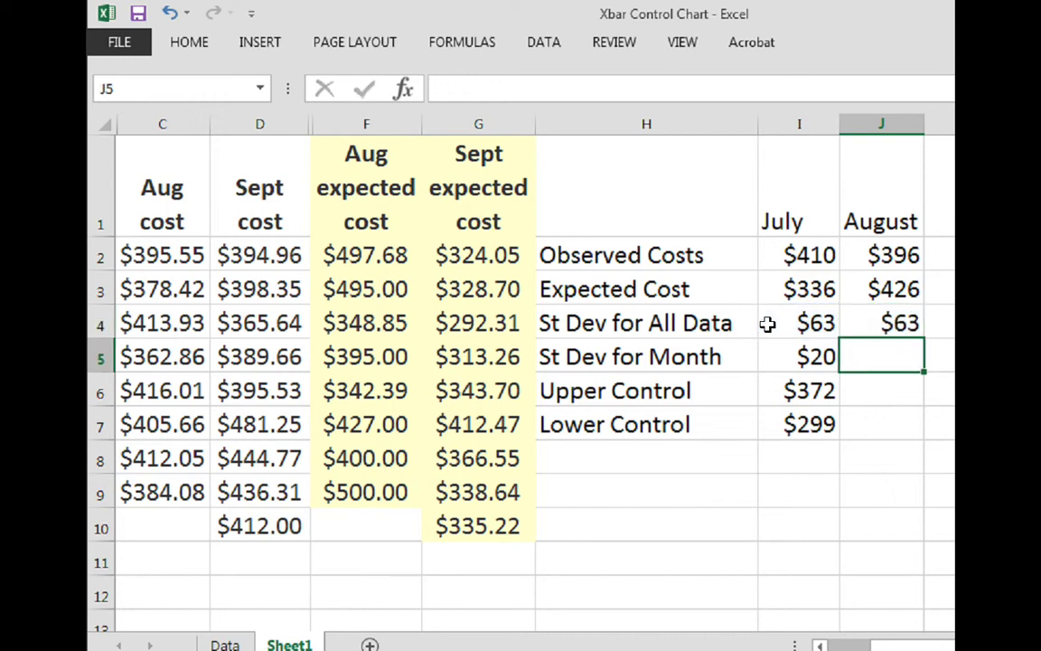
# - Calculate the August St Dev for Month in J5 as J4 divided by the square root of the count of C2:C9
pyautogui.write('=')
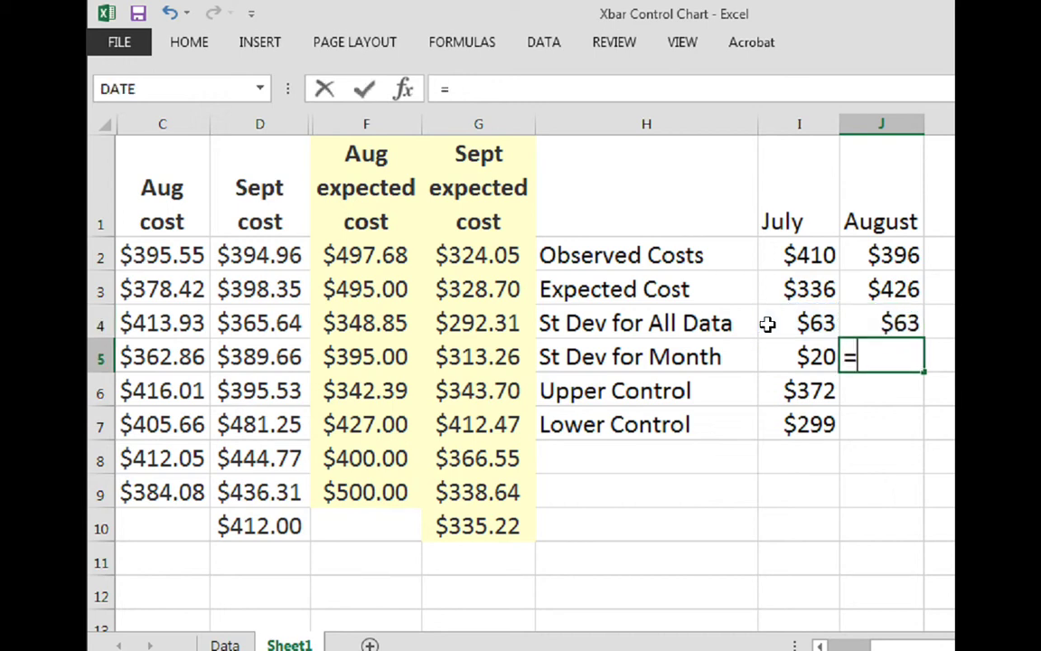
pyautogui.click(895, 323)
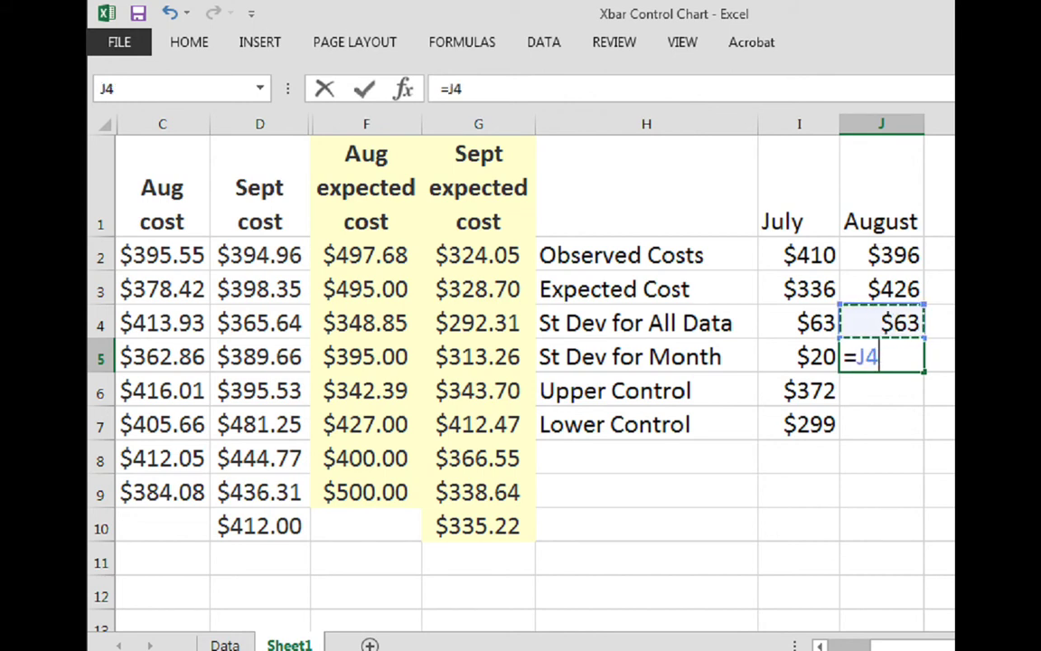
pyautogui.write('/')
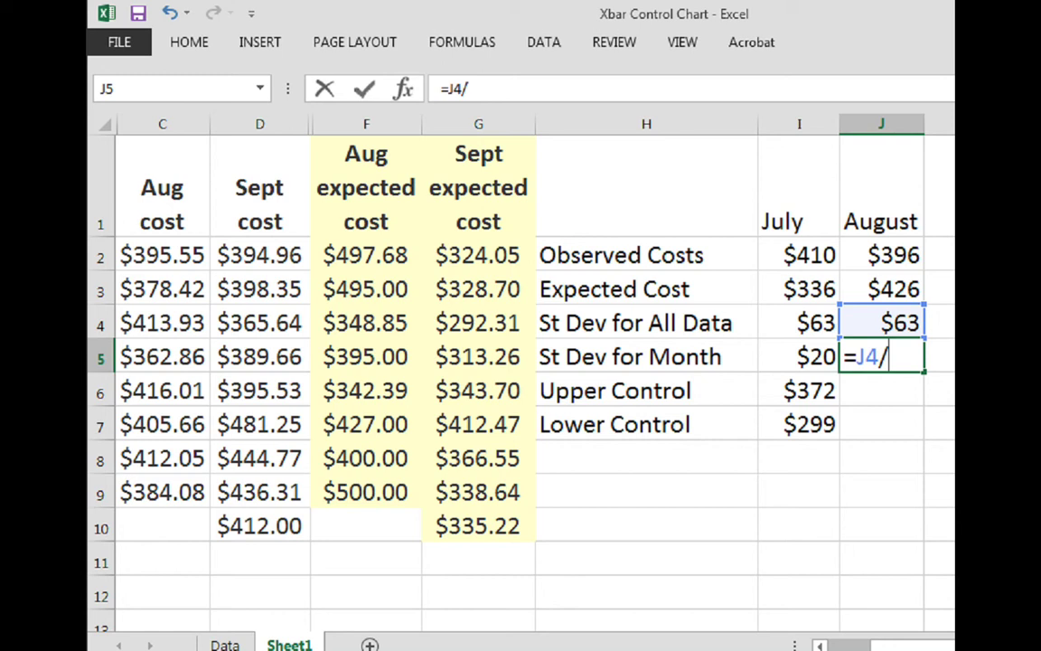
pyautogui.write('sqrt')
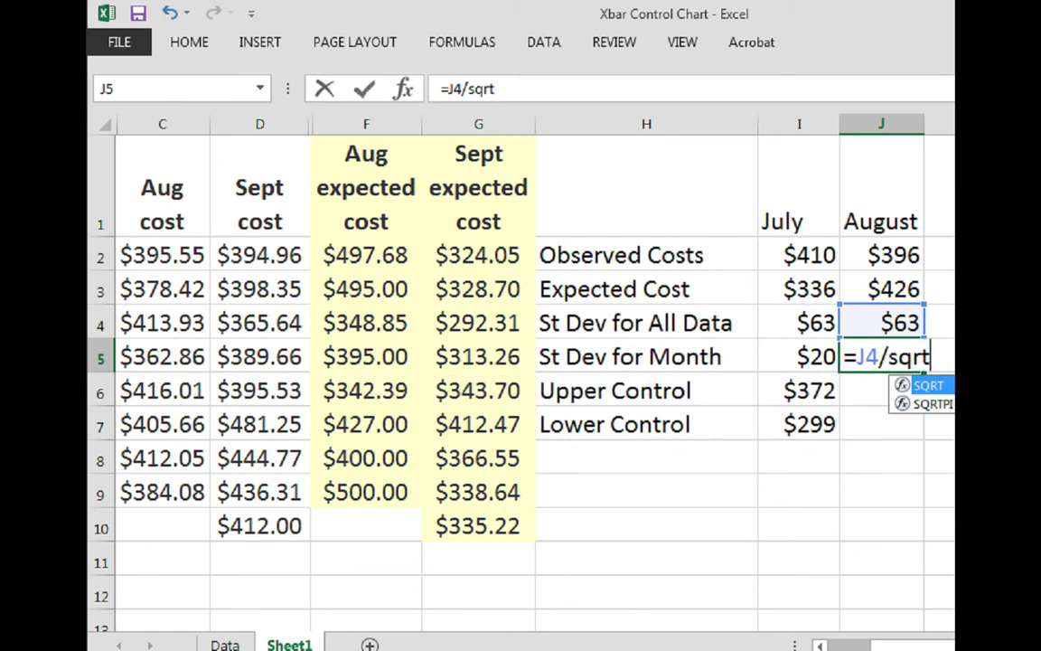
pyautogui.write('(count')
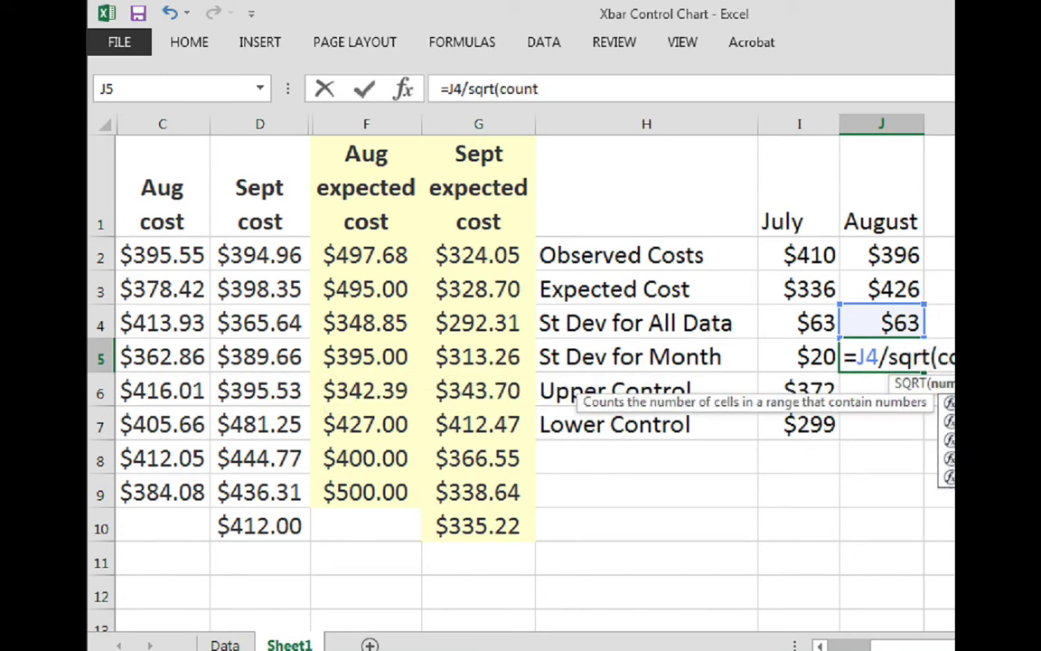
pyautogui.write('(')
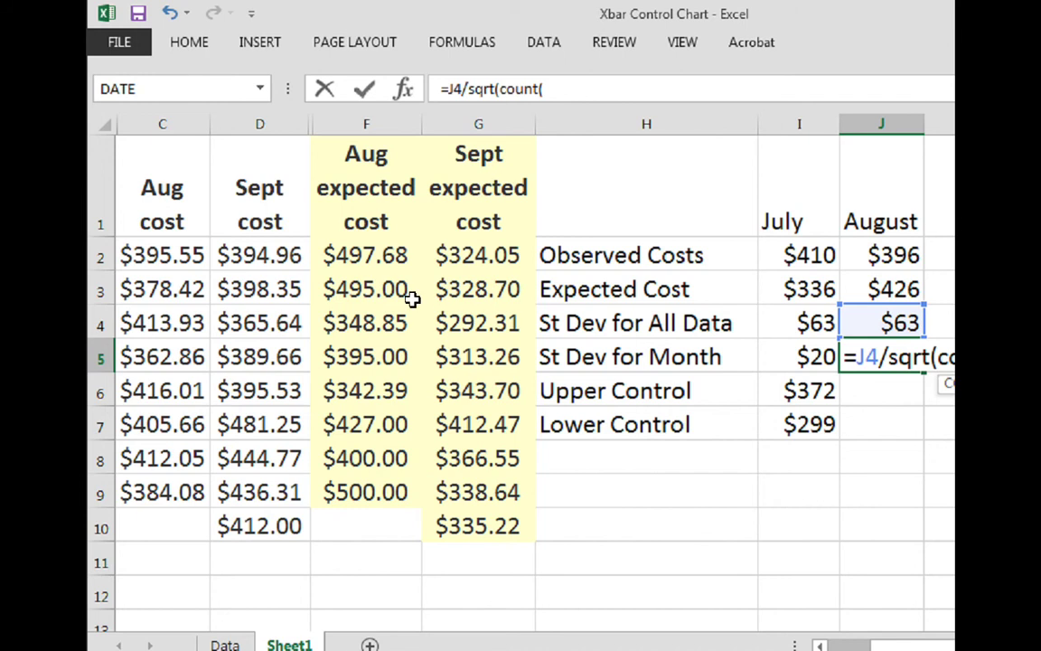
pyautogui.moveTo(173, 253); pyautogui.dragTo(144, 488)
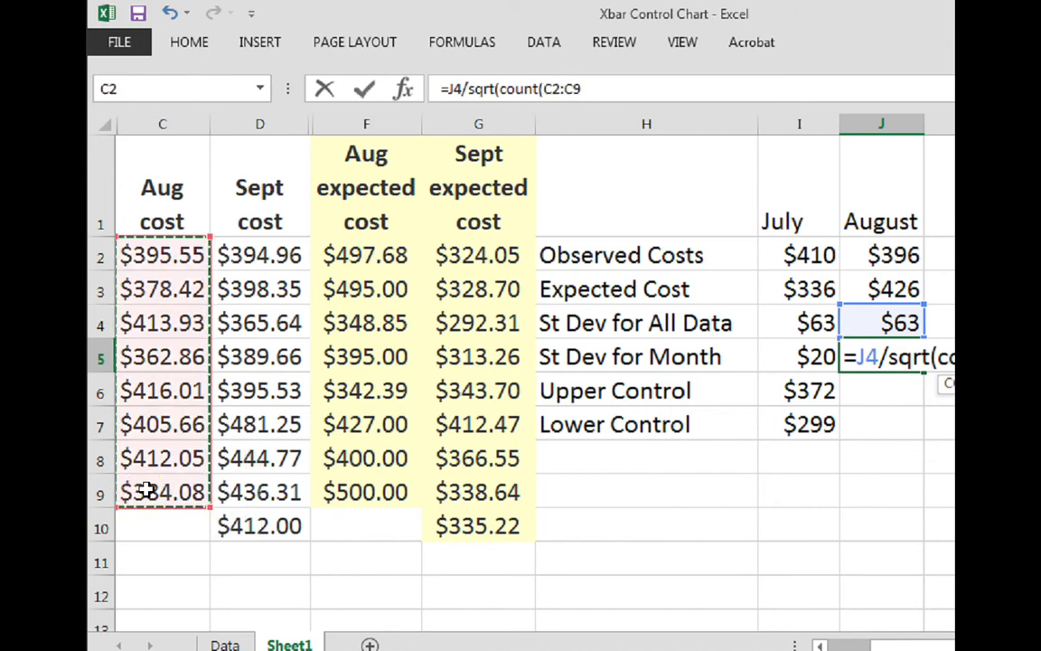
pyautogui.write('))')
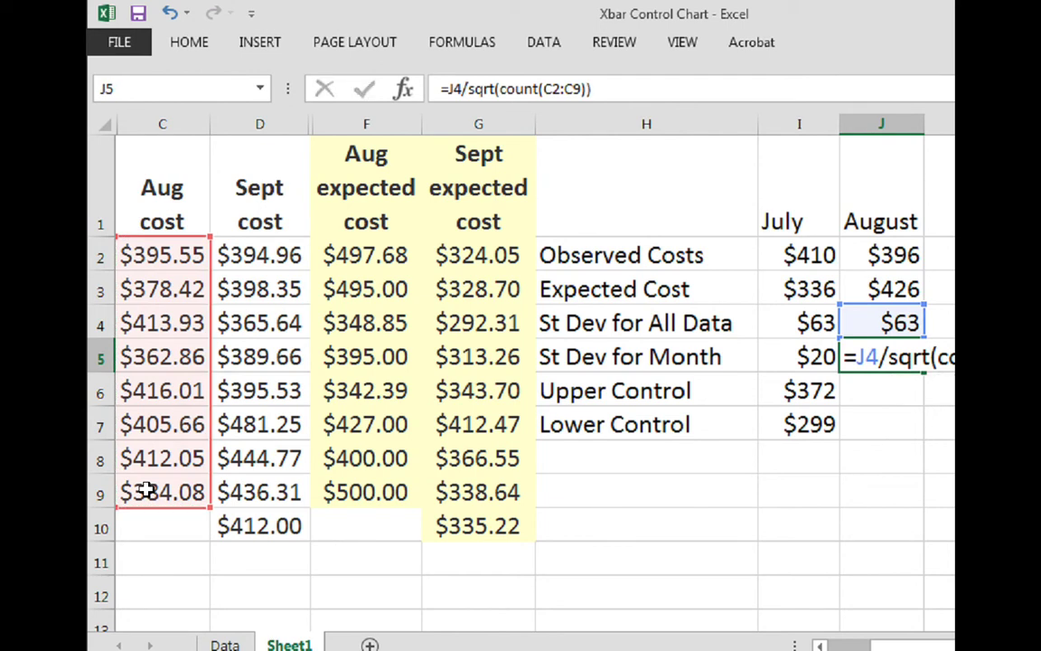
# - Calculate the August Upper Control limit in J6 as the expected cost J3 plus 1.9 times J5
pyautogui.press('Return')
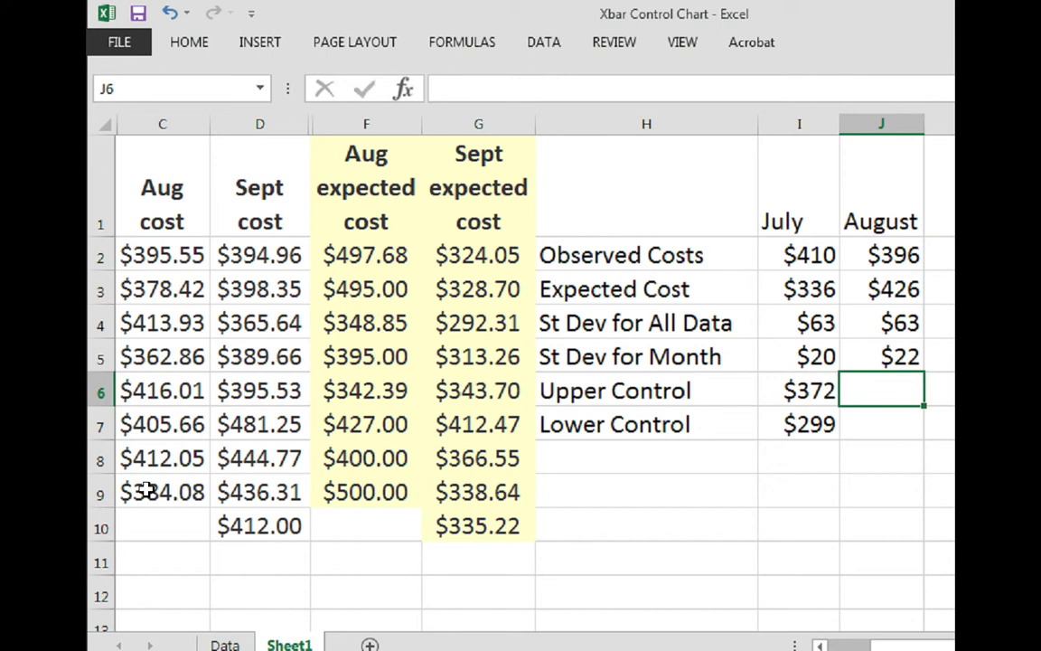
pyautogui.write('=')
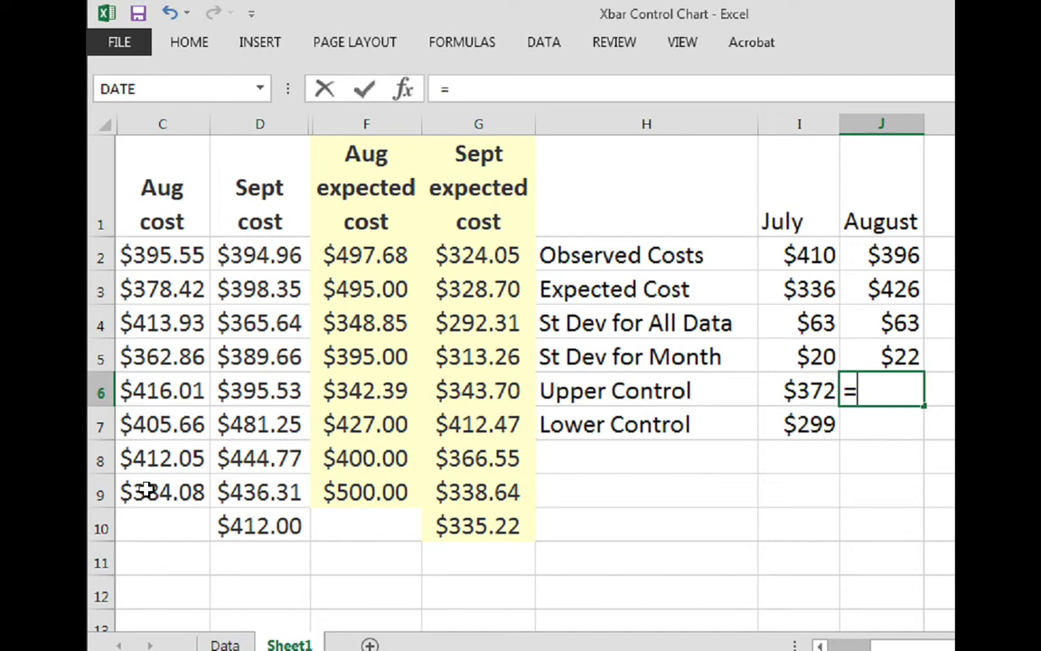
pyautogui.press('Up')
pyautogui.press('Up')
pyautogui.press('Up')
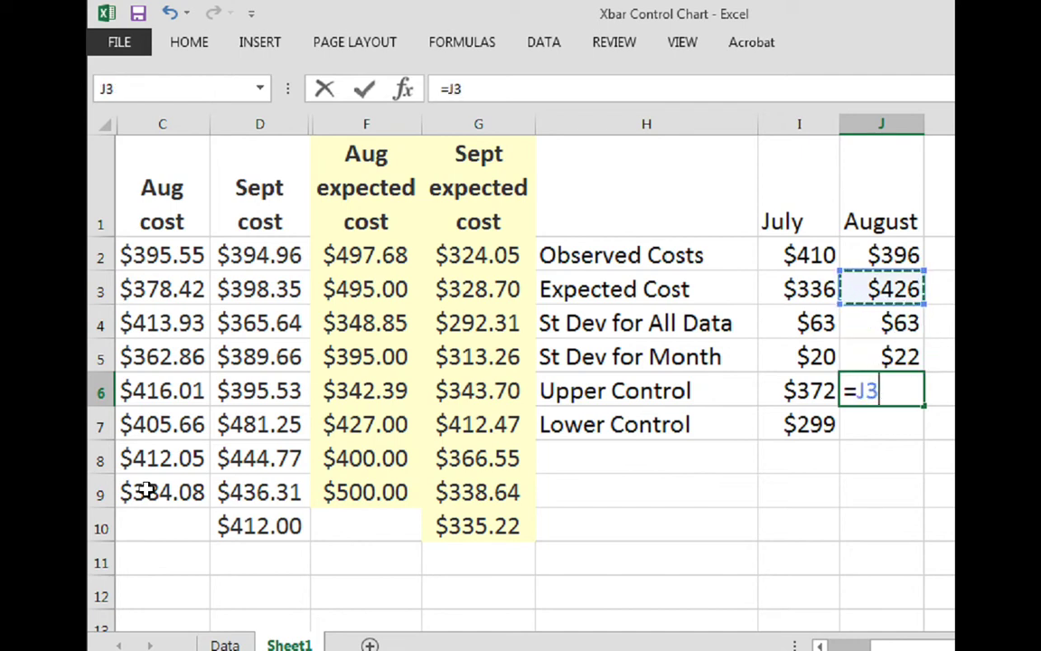
pyautogui.write('+')
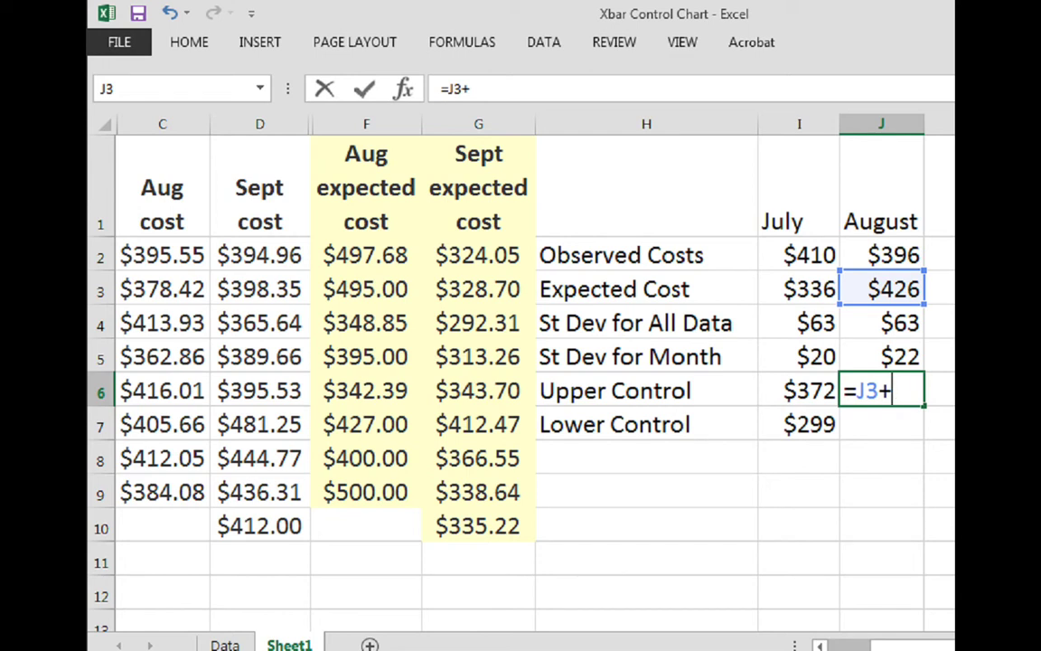
pyautogui.write('1.9')
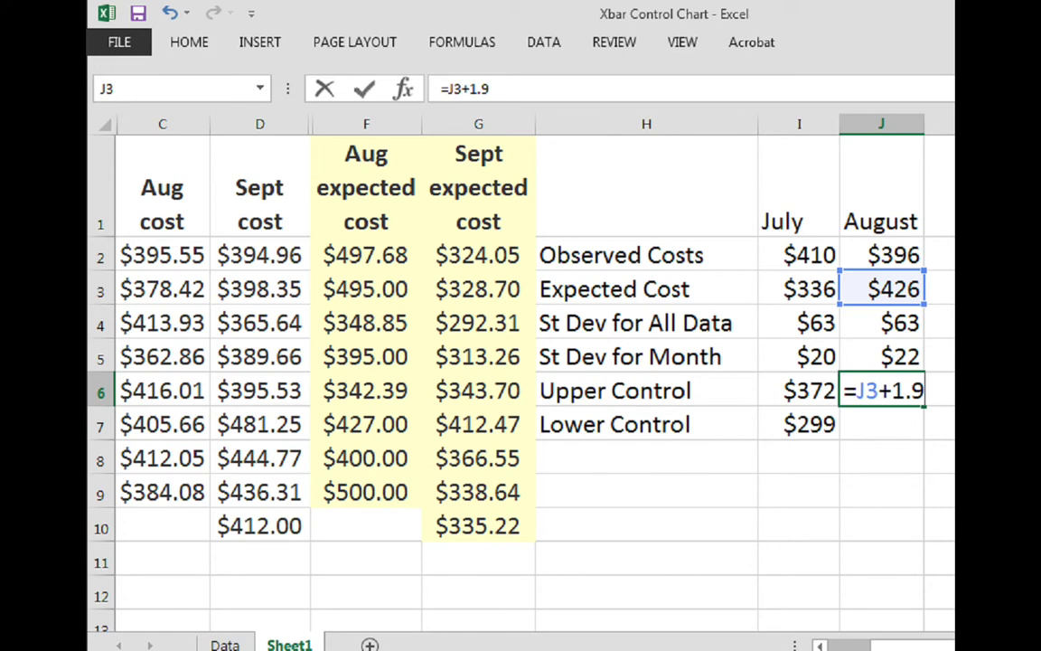
pyautogui.write('*')
pyautogui.click(906, 358)
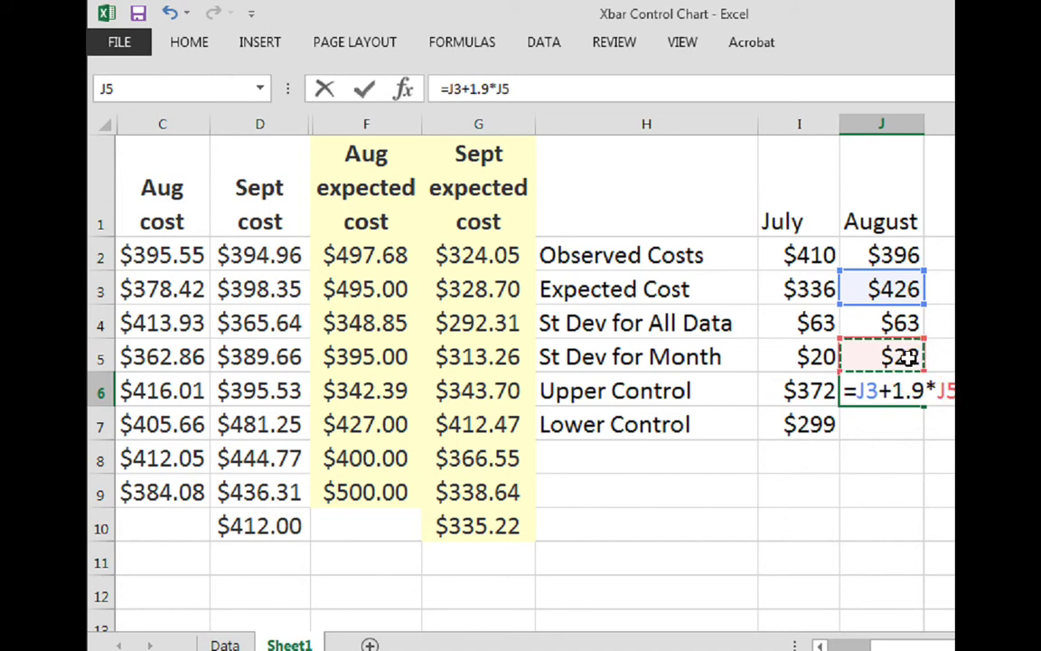
pyautogui.press('Return')
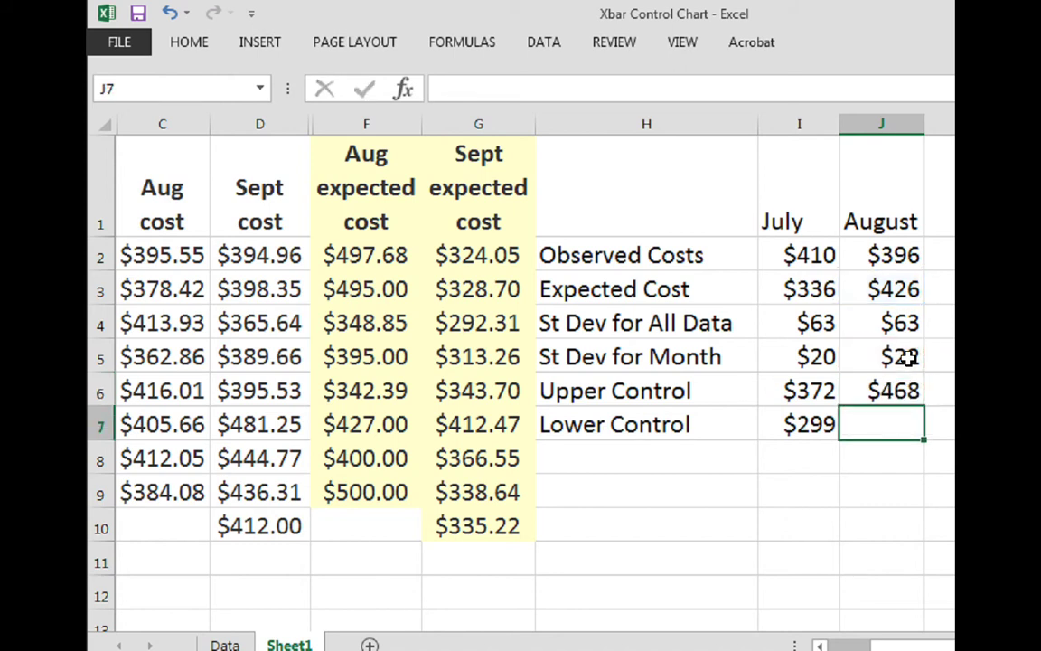
# - Calculate the August Lower Control limit in J7 as the expected cost J3 minus 1.9 times J5
pyautogui.write('=')
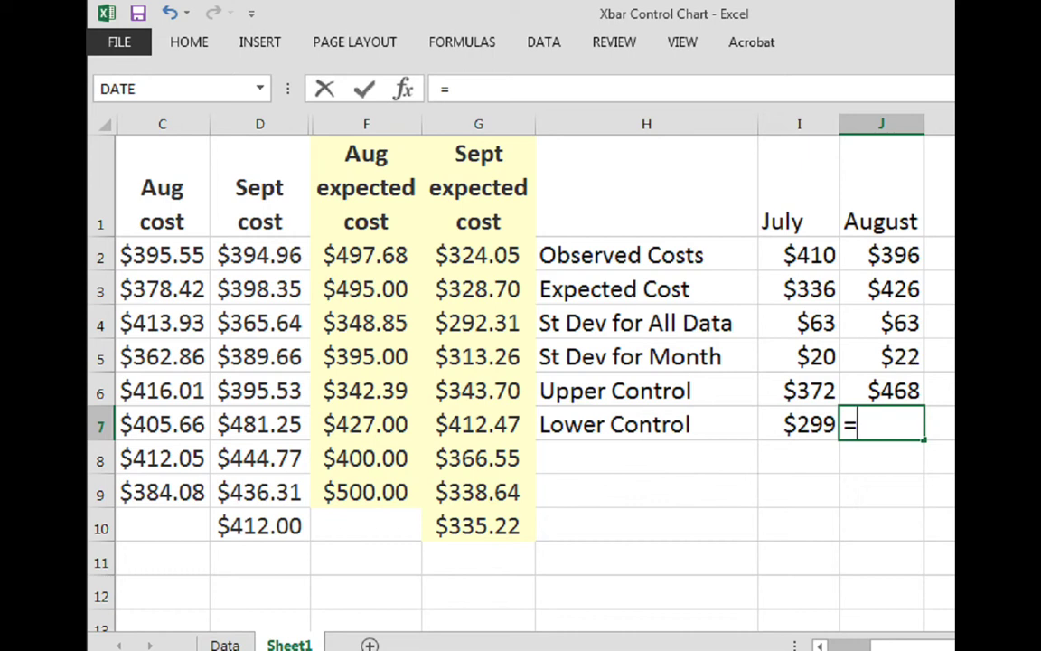
pyautogui.click(876, 288)
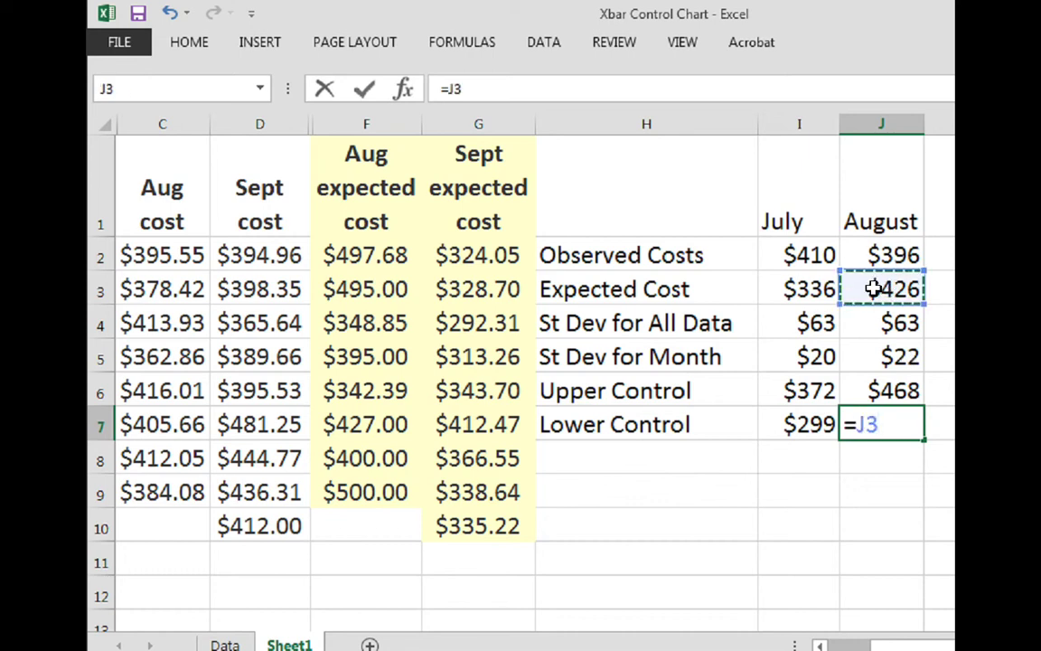
pyautogui.write('-')
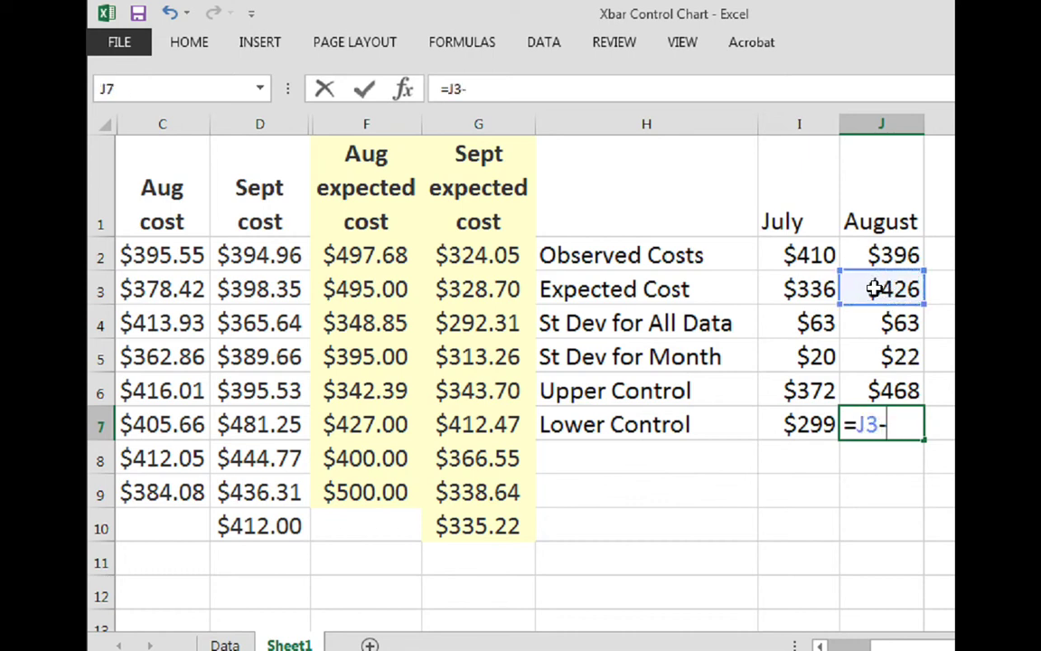
pyautogui.write('1')
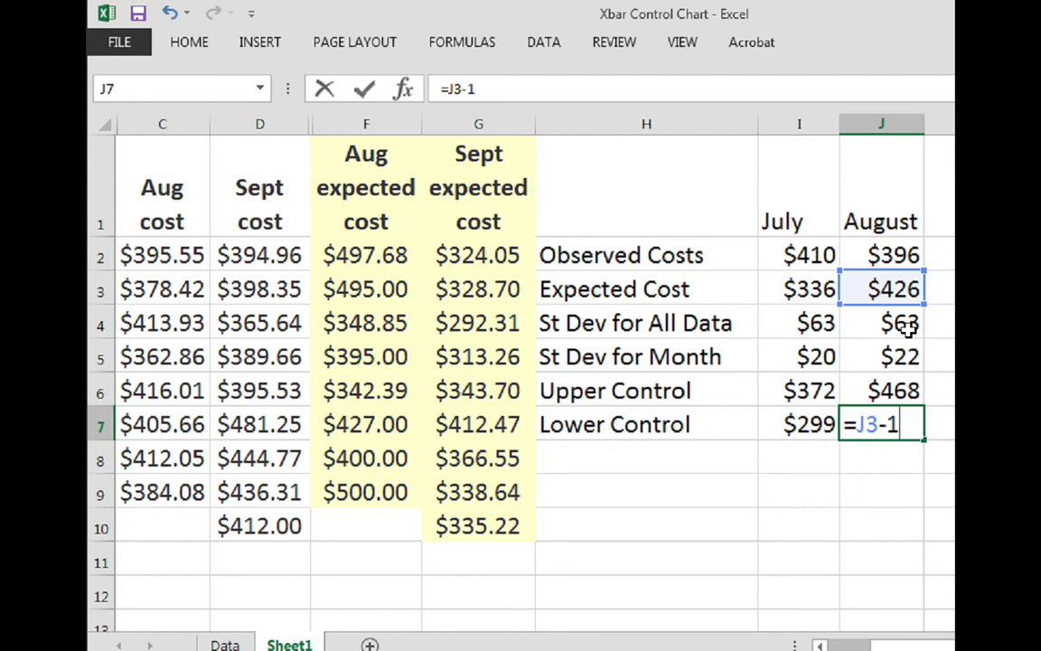
pyautogui.write('.9*')
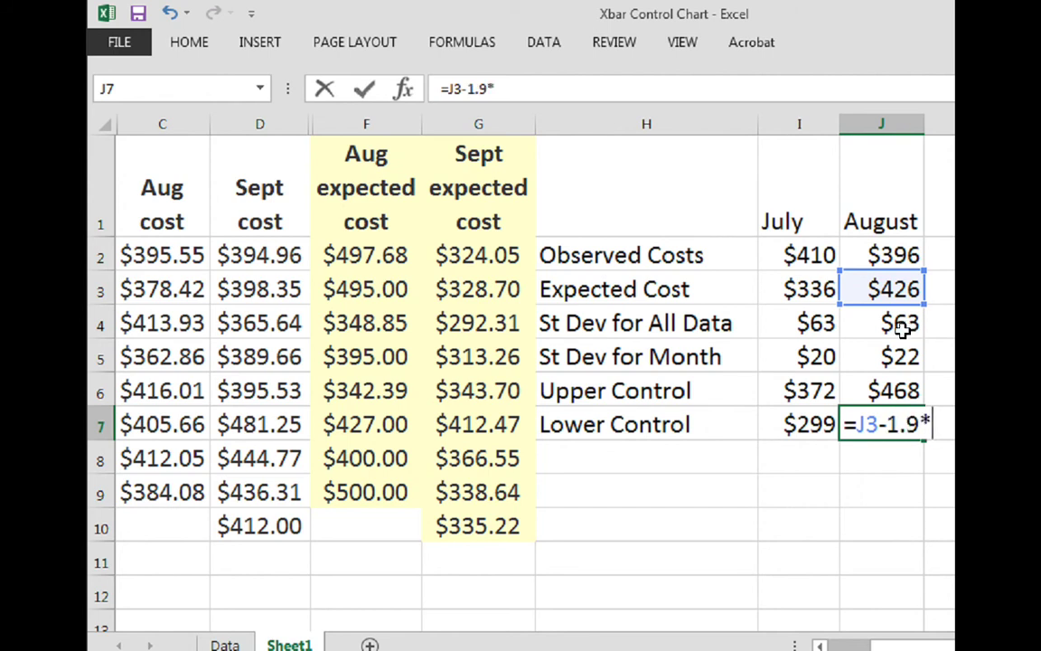
pyautogui.click(895, 355)
pyautogui.press('Return')
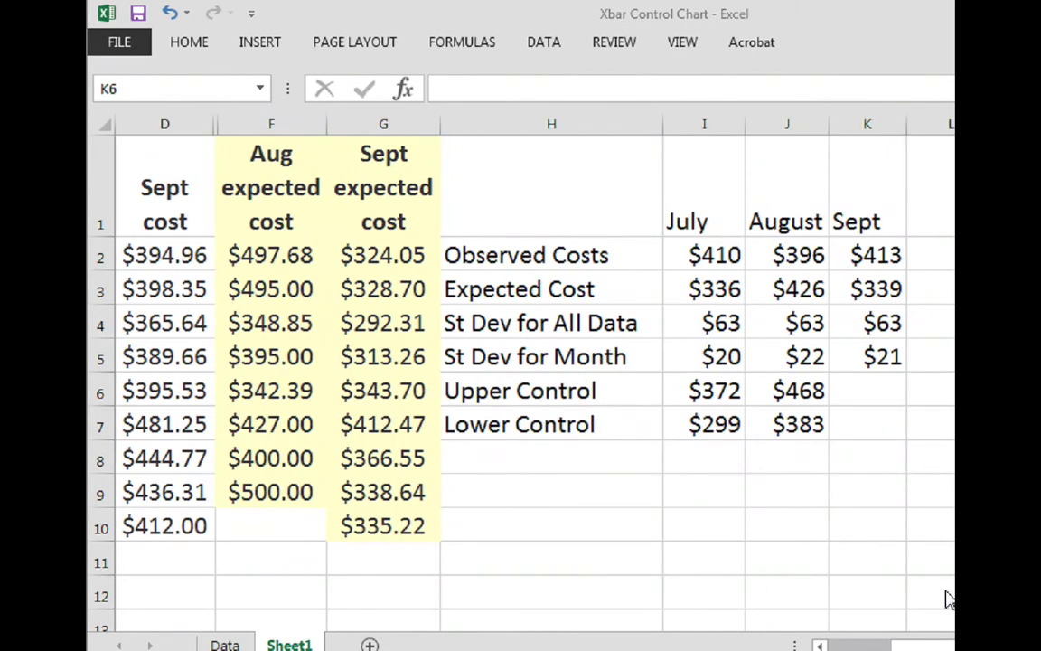
# - Calculate the Sept Upper Control limit in K6 as the expected cost K3 plus 1.81 times K5
pyautogui.click(867, 390)
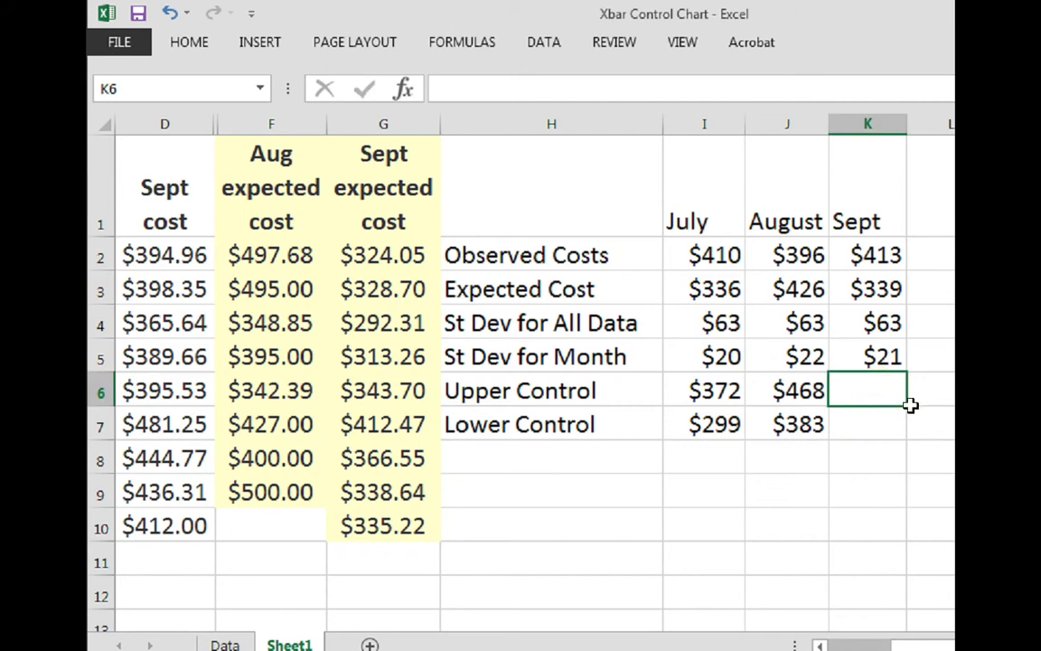
pyautogui.write('=')
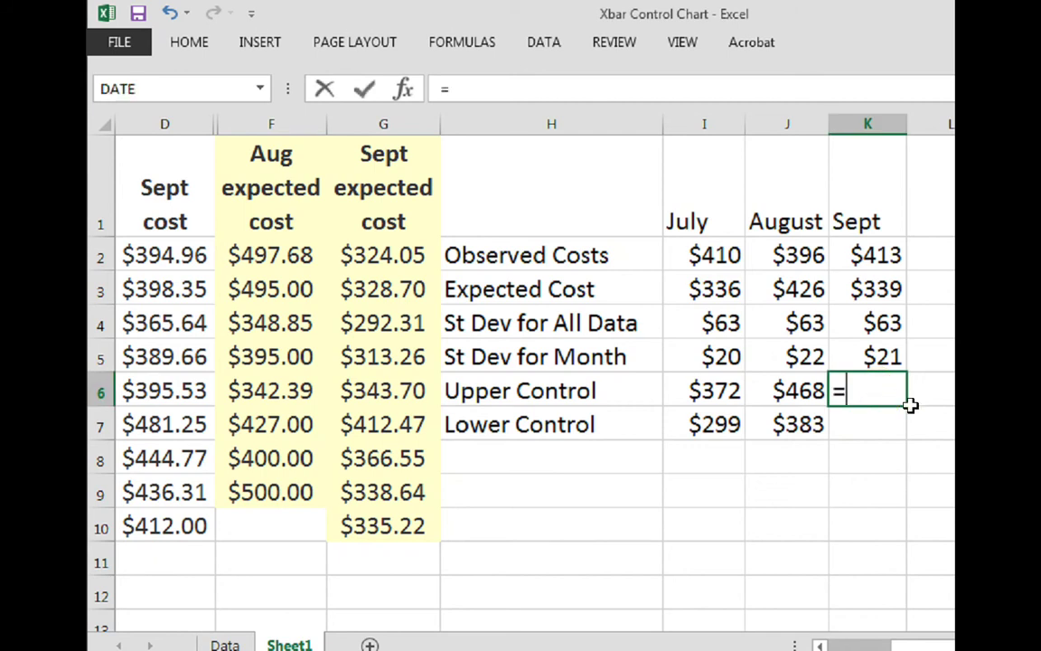
pyautogui.press('Up')
pyautogui.press('Up')
pyautogui.press('Up')
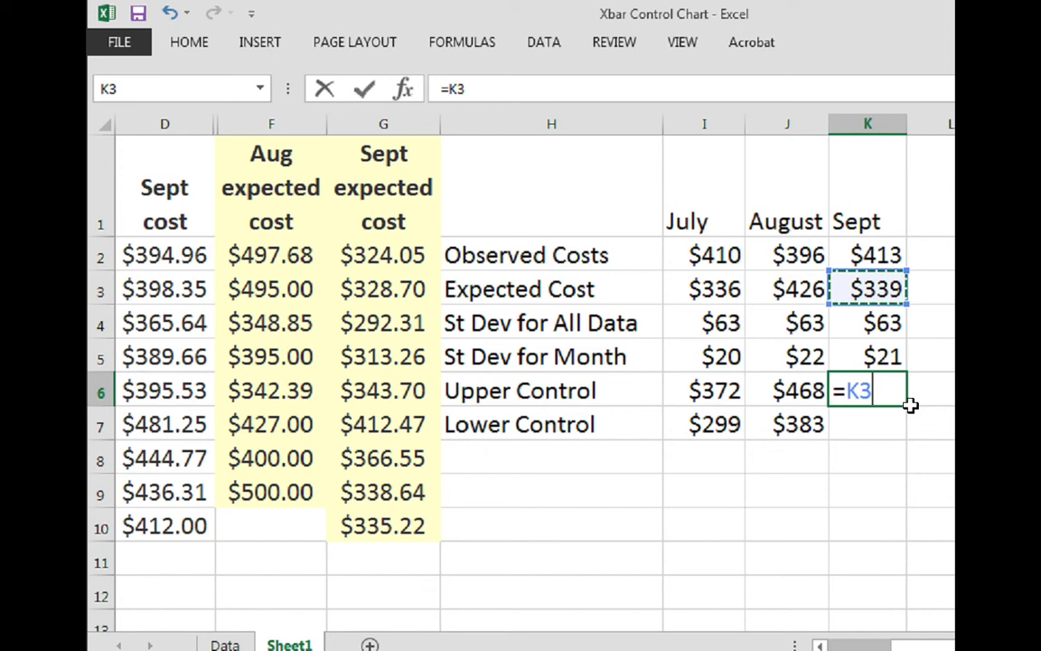
pyautogui.write('+')
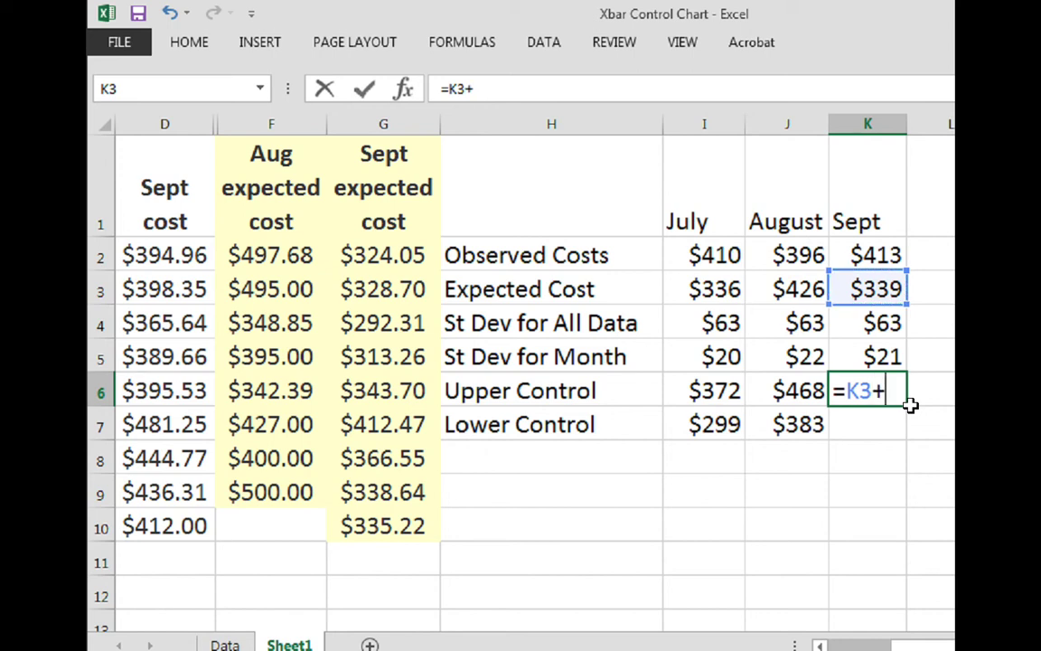
pyautogui.write('1.81')
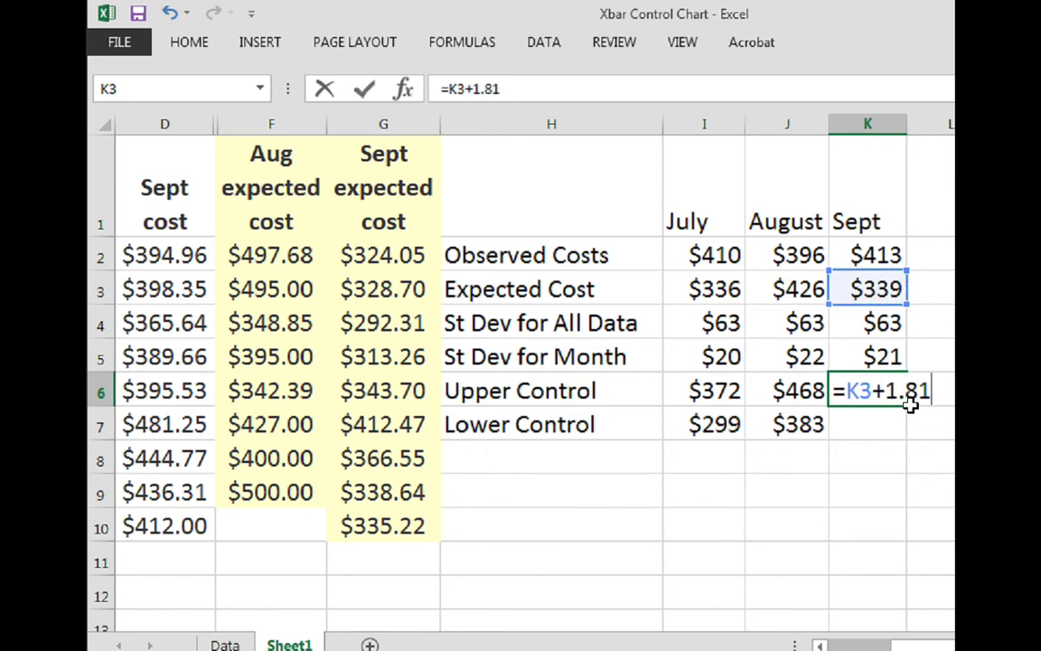
pyautogui.write('*')
pyautogui.click(886, 359)
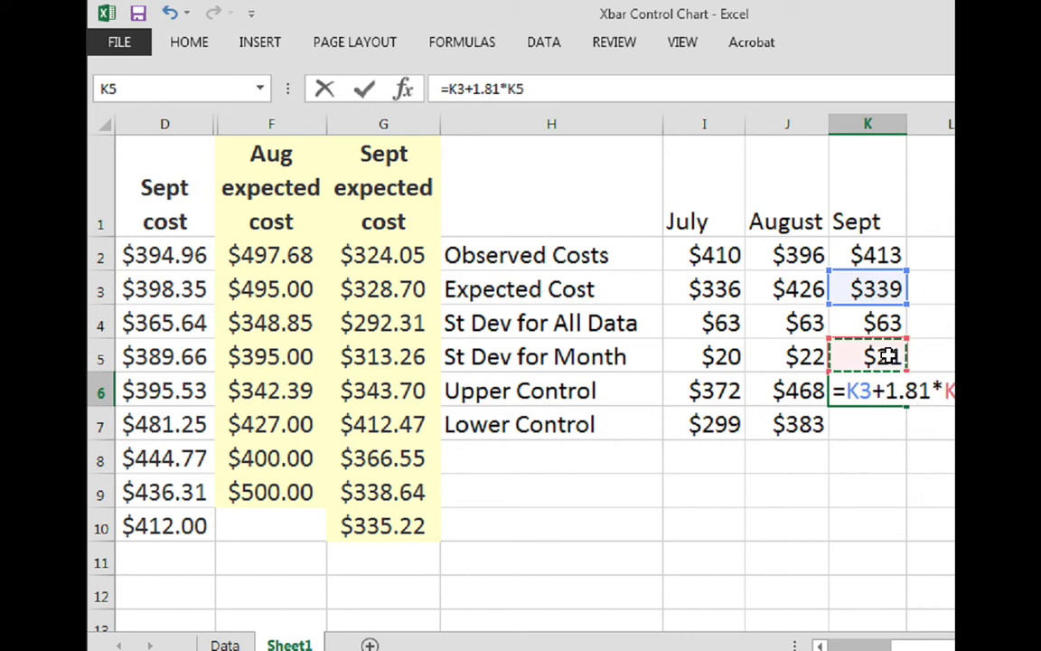
pyautogui.press('Return')
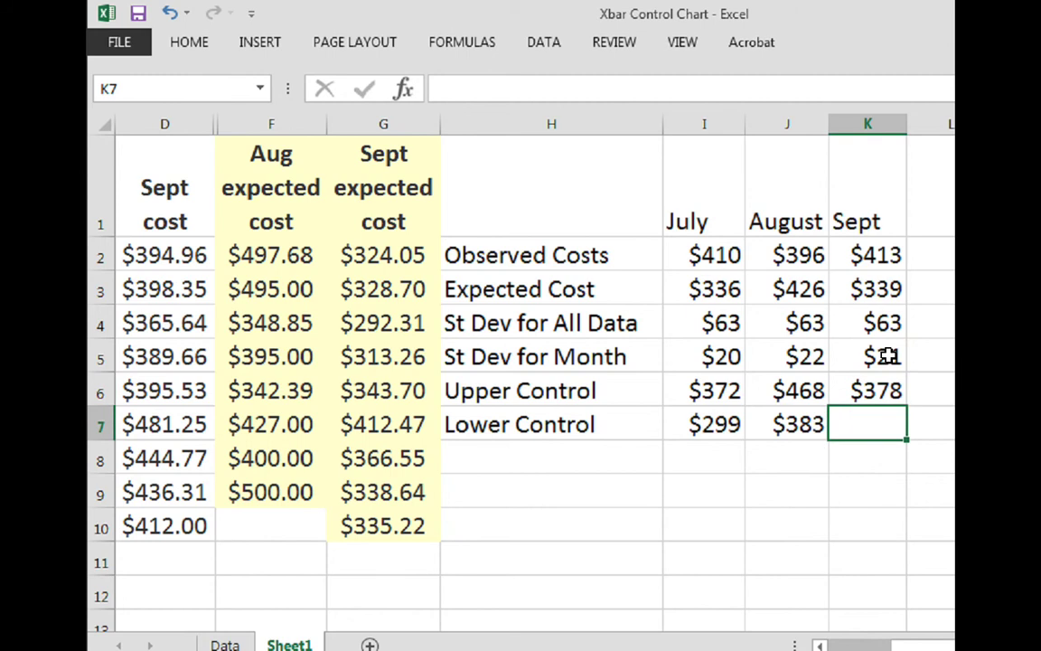
# - Calculate the Sept Lower Control limit in K7 as the expected cost K3 minus 1.81 times K5
pyautogui.write('=')
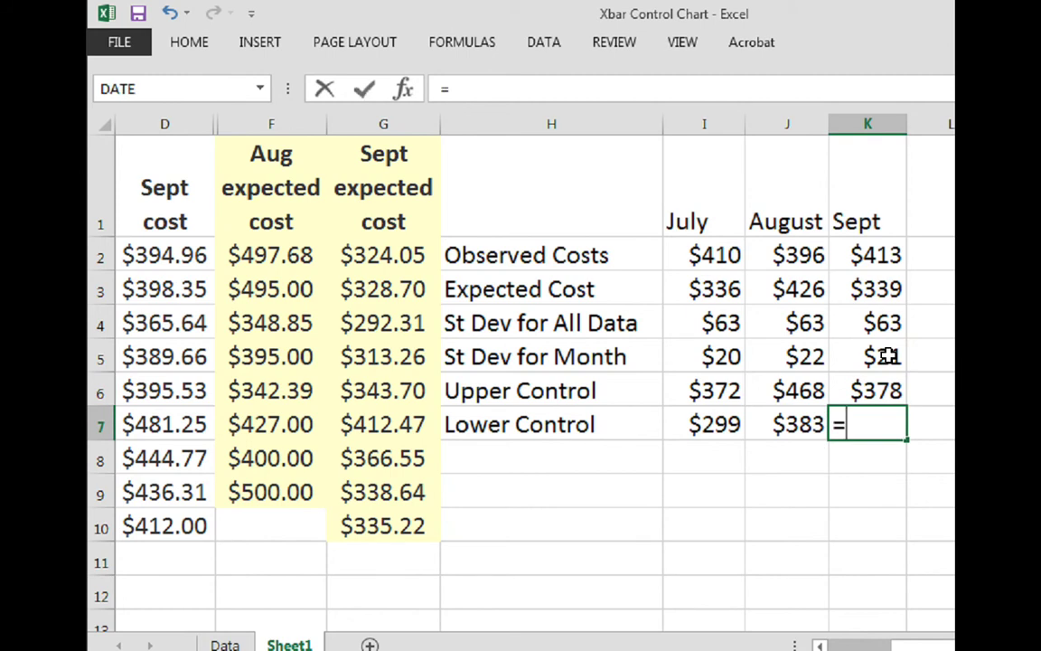
pyautogui.click(890, 286)
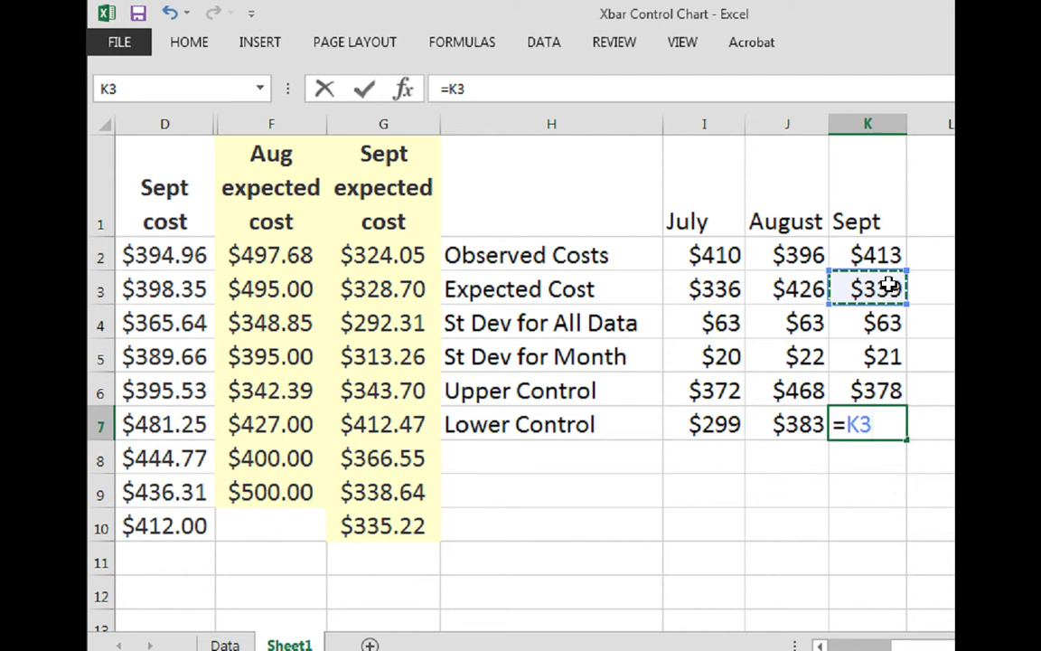
pyautogui.write('-')
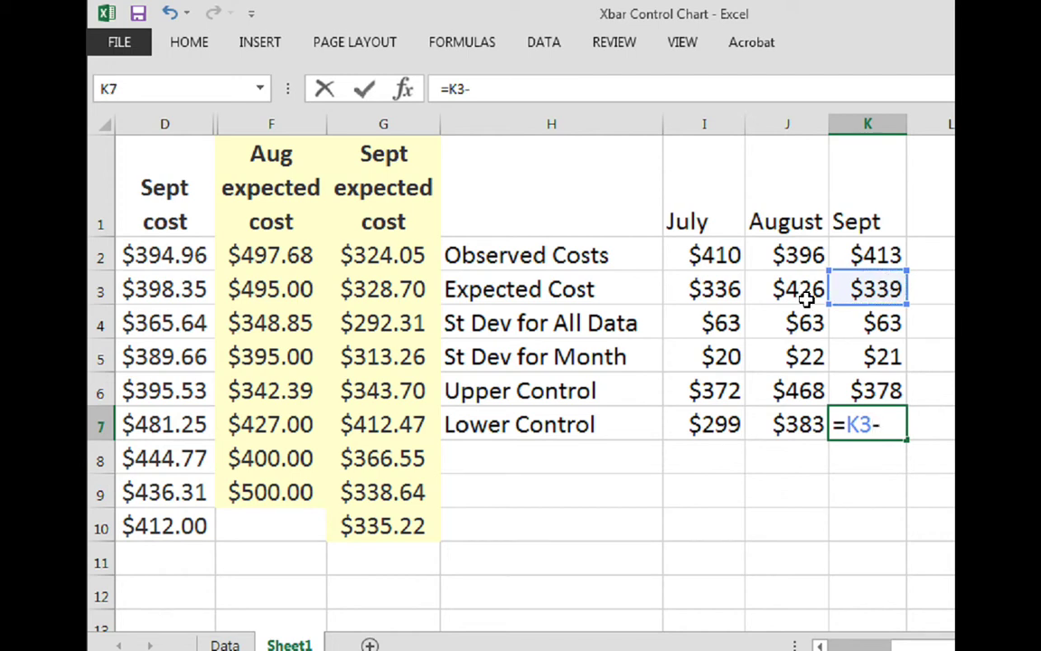
pyautogui.write('1.81')
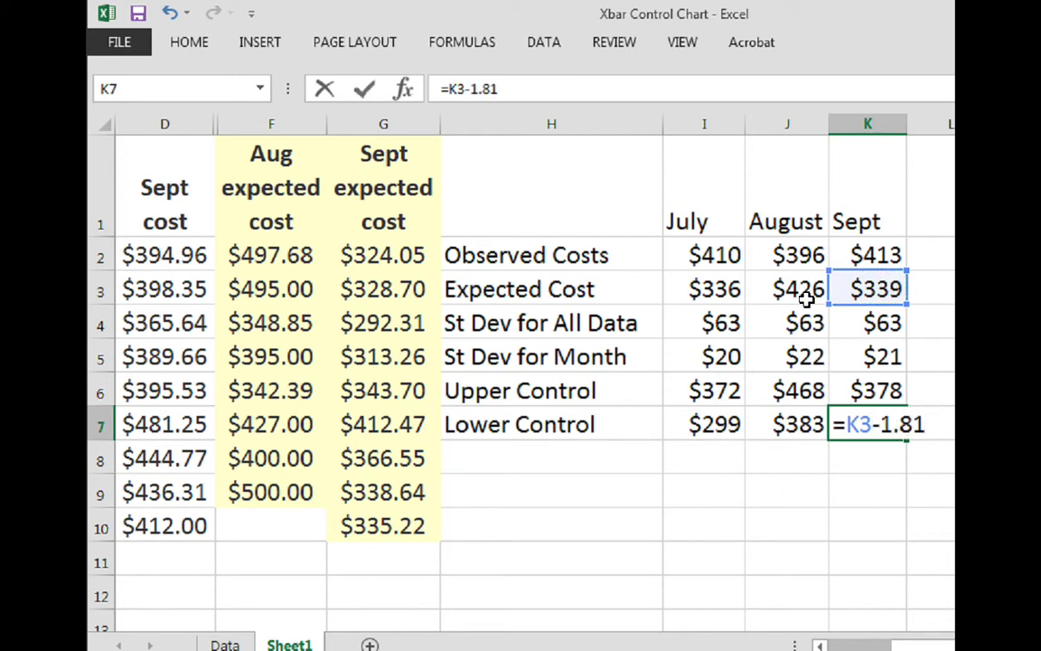
pyautogui.write('*')
pyautogui.click(895, 359)
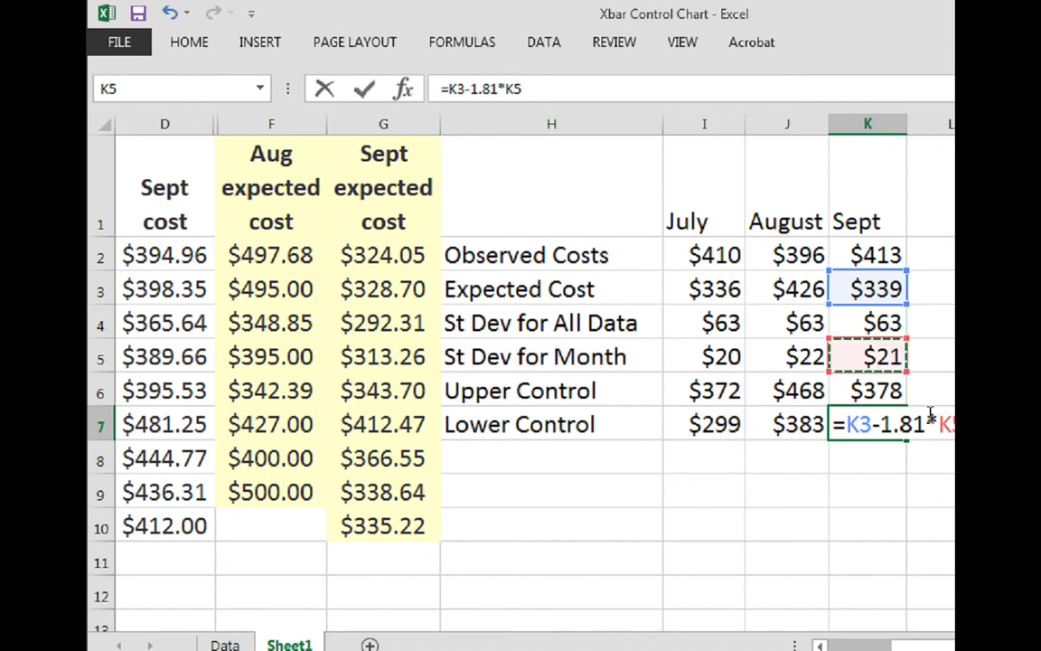
pyautogui.press('Return')
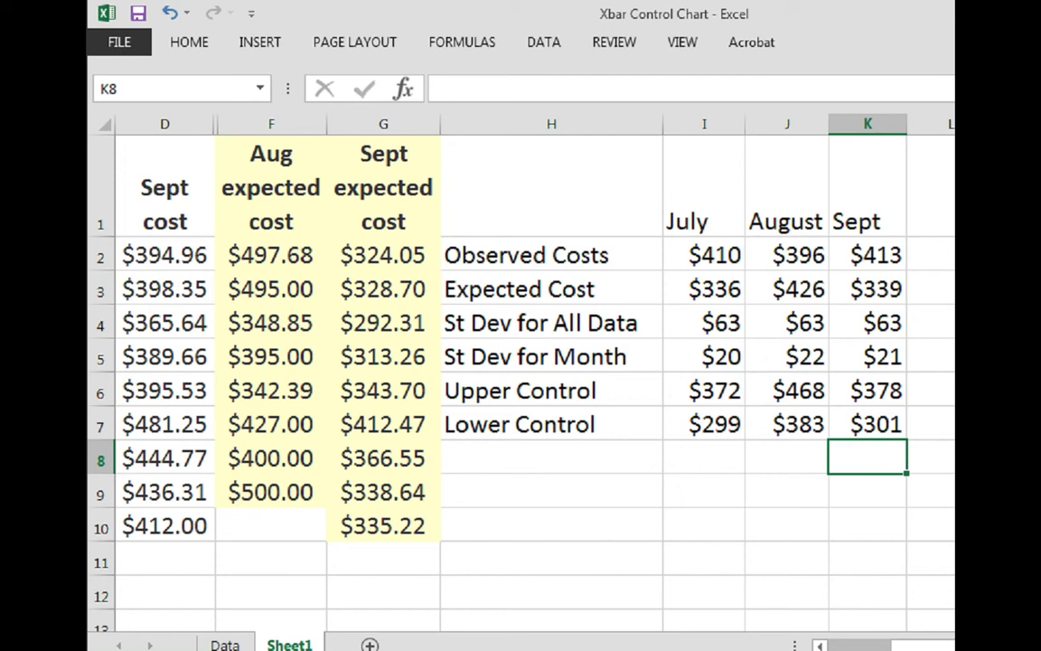
# - Move the Observed Costs row from H2:K2 to H8:K8, directly below the Lower Control row
pyautogui.moveTo(551, 254); pyautogui.dragTo(868, 255)
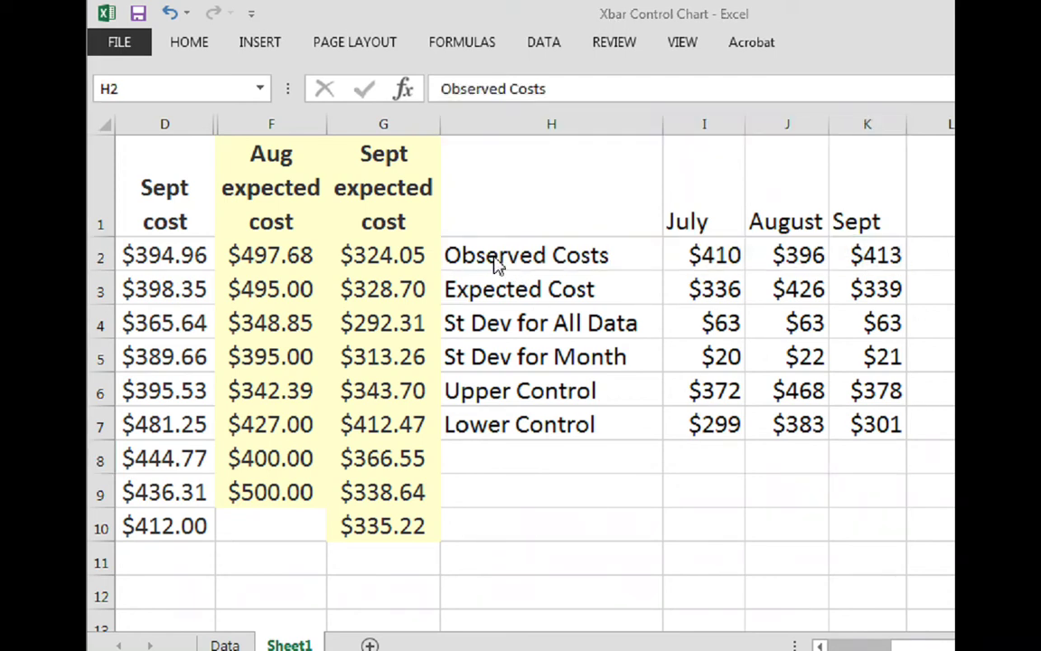
pyautogui.hotkey('ctrl', 'shift', 'Right')
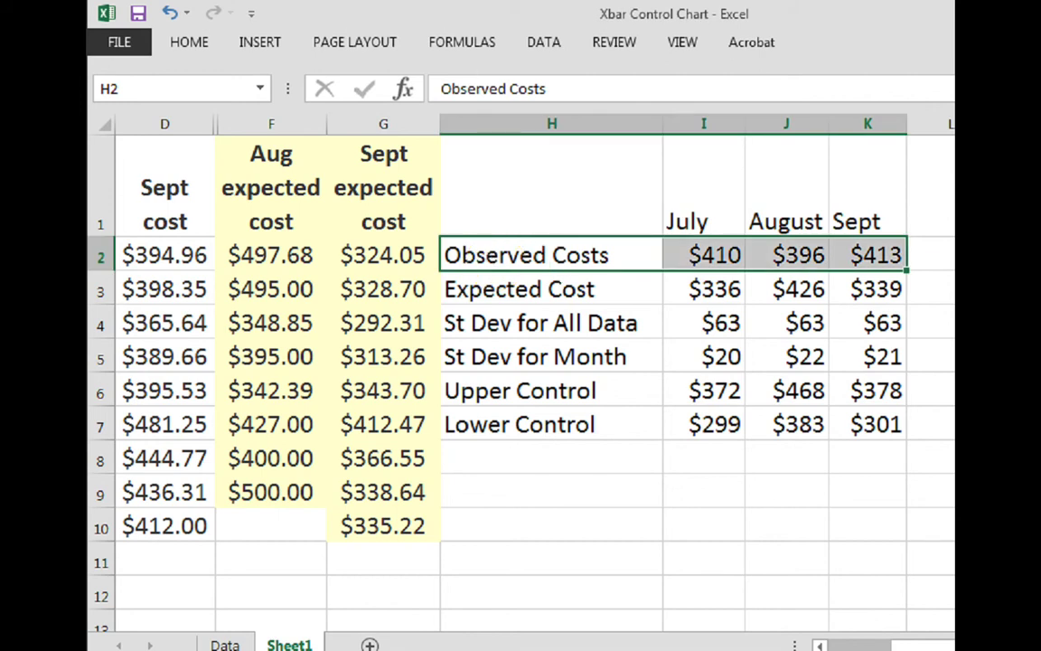
pyautogui.click(186, 50)
pyautogui.click(150, 98)
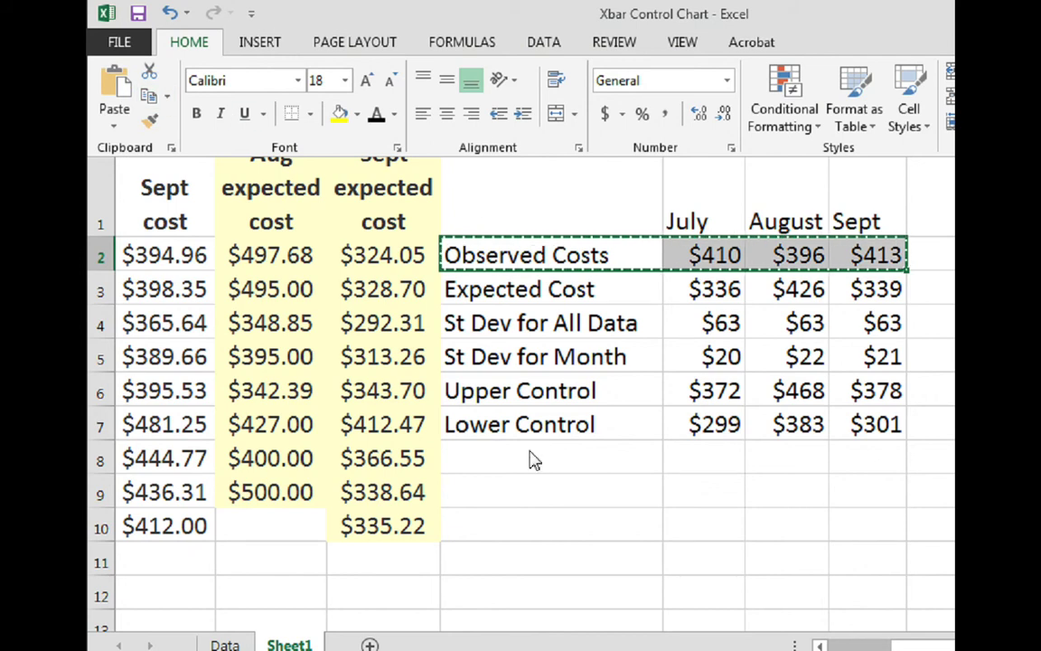
pyautogui.click(147, 72)
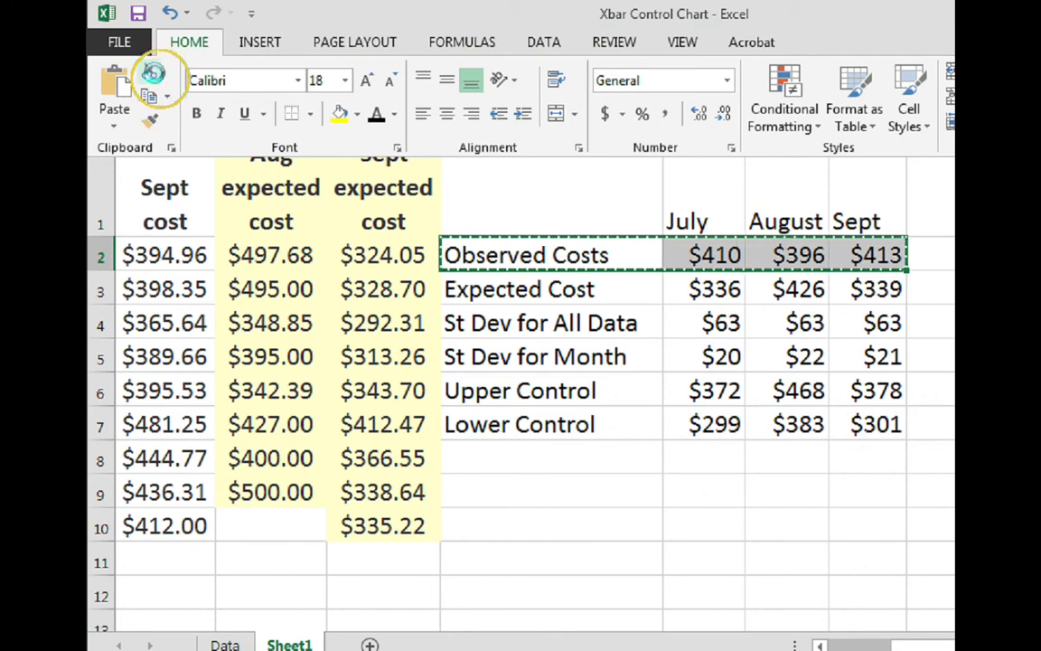
pyautogui.click(495, 460)
pyautogui.click(502, 453)
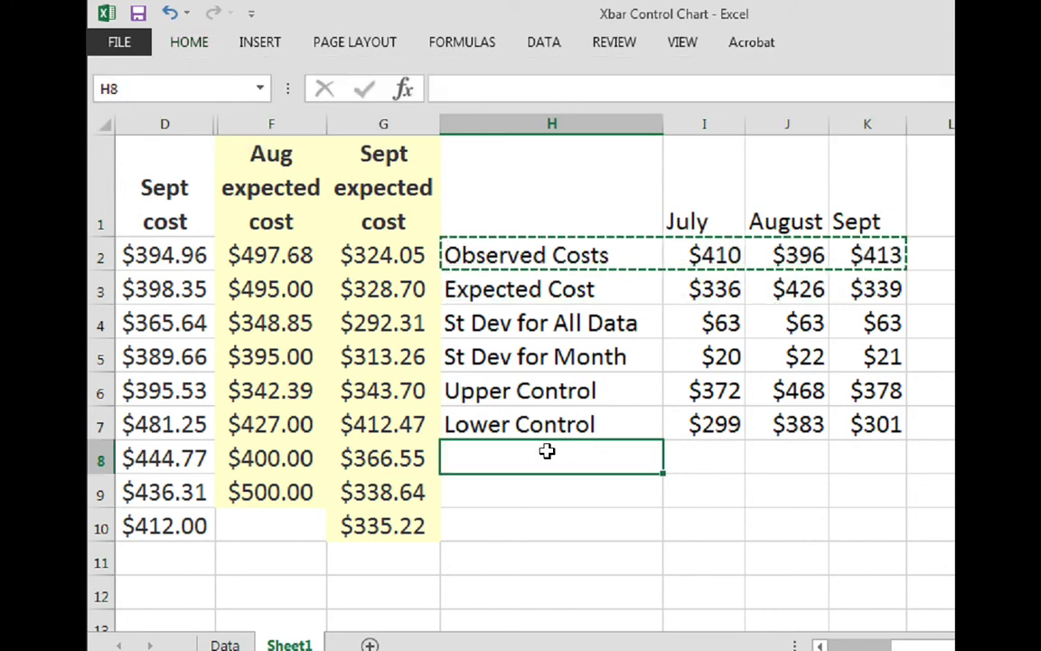
pyautogui.hotkey('ctrl', 'v')
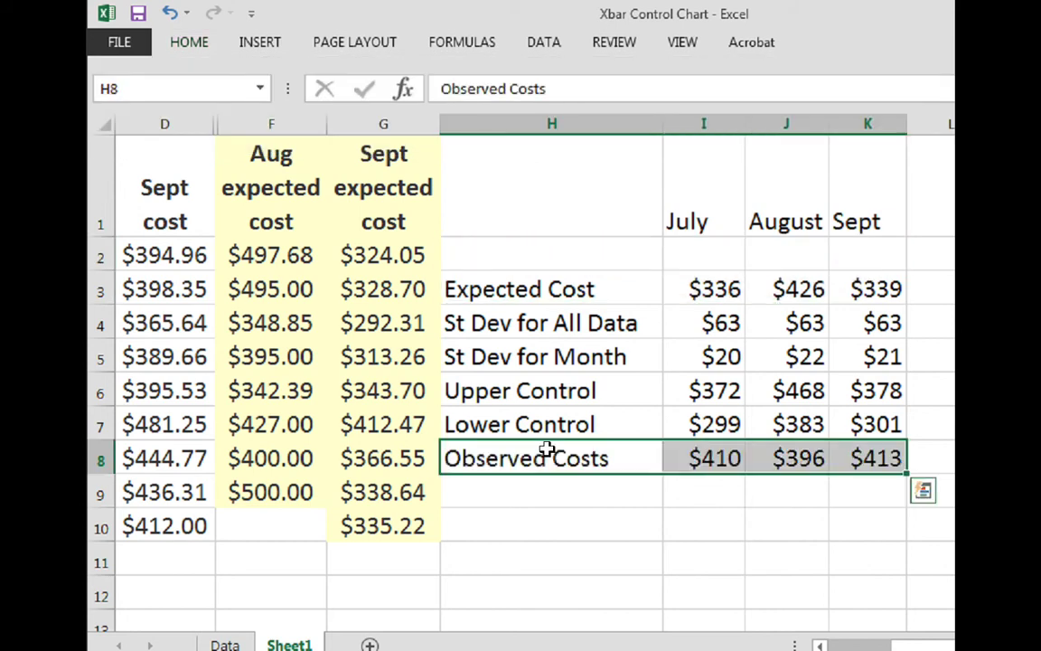
# - Insert a basic 2-D line chart of the Upper Control, Lower Control and Observed Costs rows in H6:K8
pyautogui.click(488, 390)
pyautogui.moveTo(488, 390); pyautogui.dragTo(841, 462)
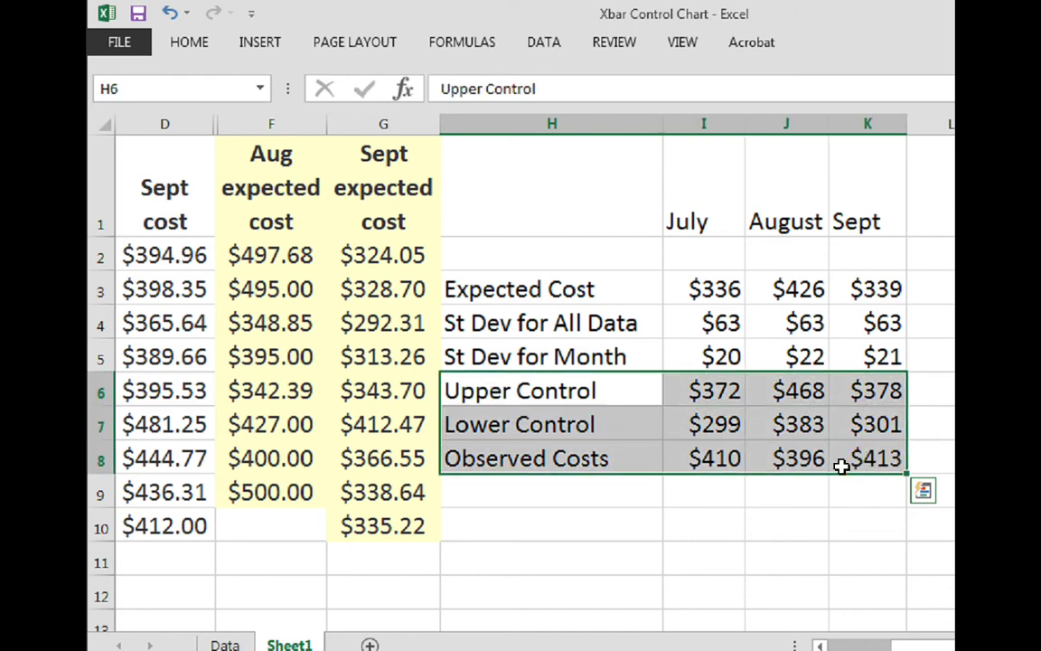
pyautogui.click(260, 42)
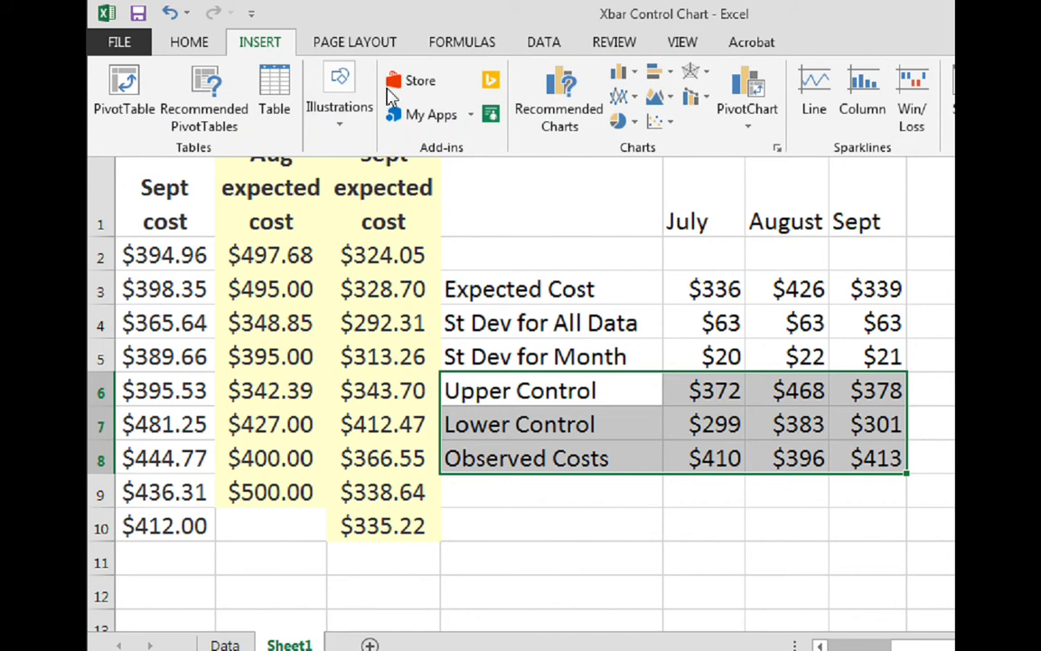
pyautogui.click(620, 98)
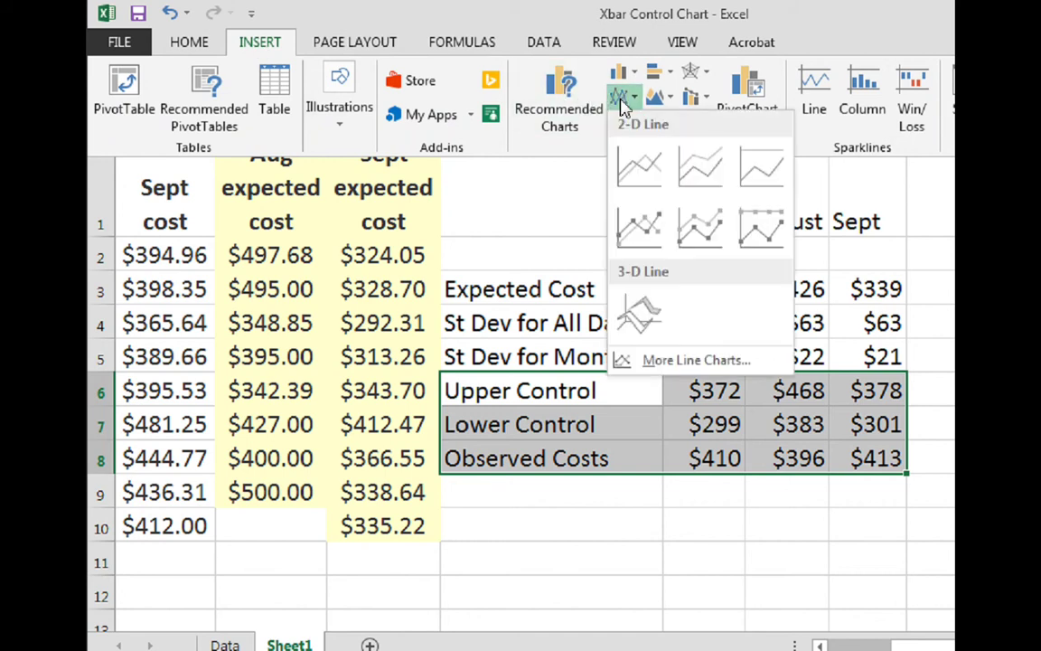
pyautogui.click(652, 161)
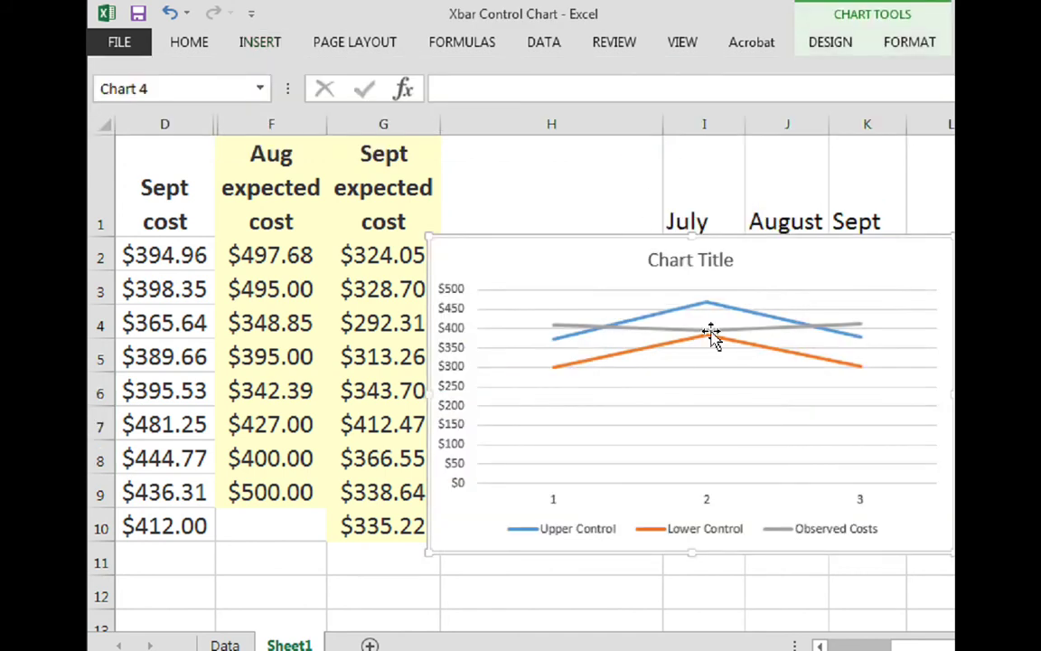
# - Move the line chart so it spans columns F to J and make all its text bold
pyautogui.moveTo(590, 234); pyautogui.dragTo(413, 198)
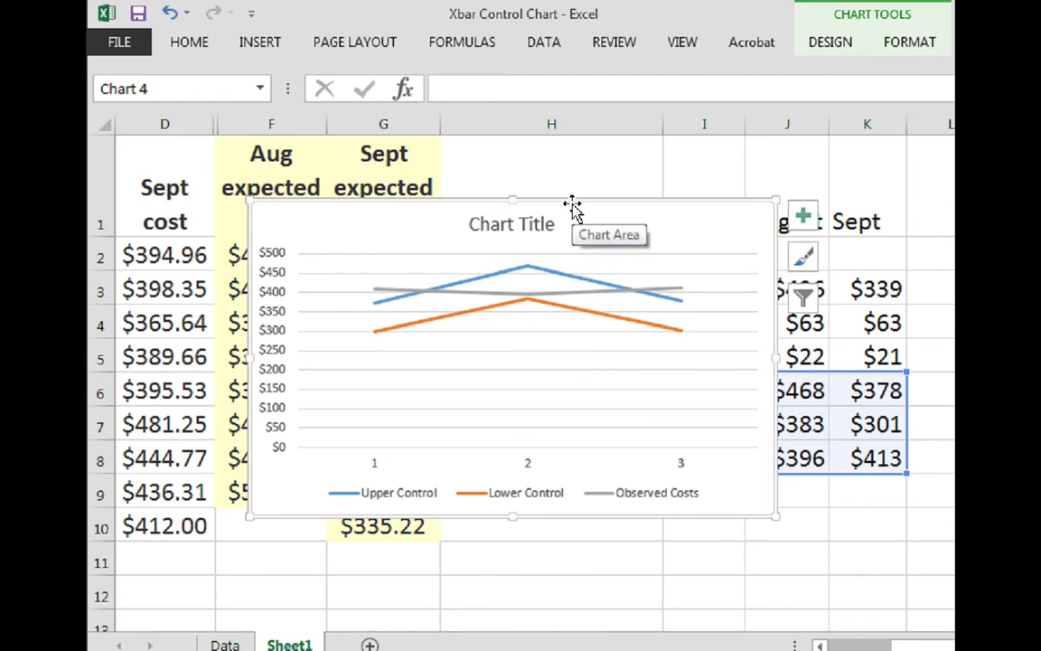
pyautogui.click(197, 42)
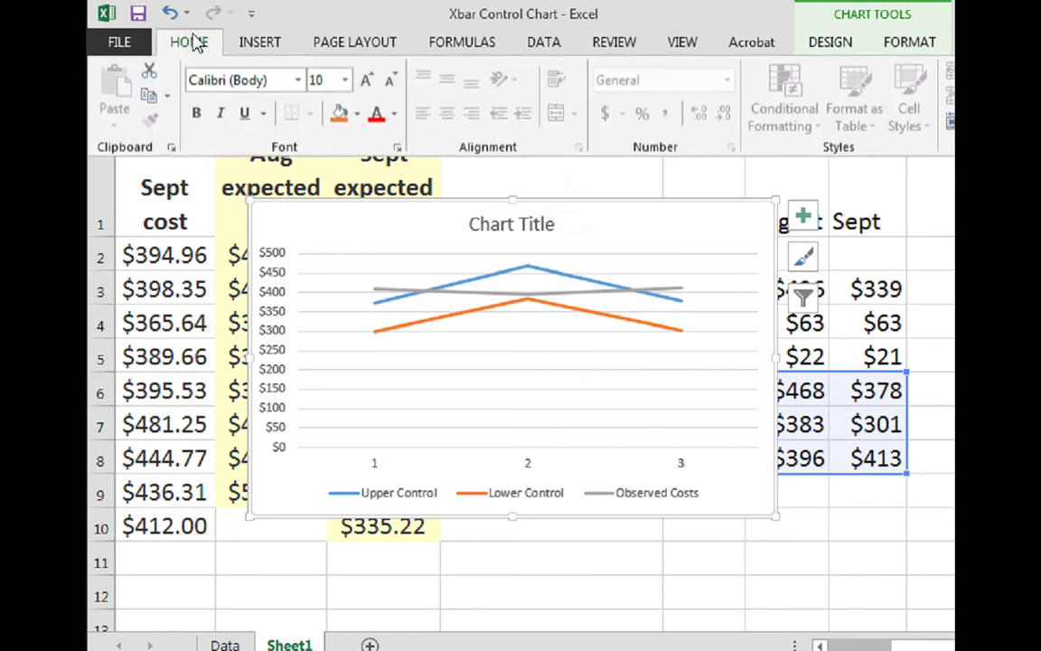
pyautogui.click(200, 112)
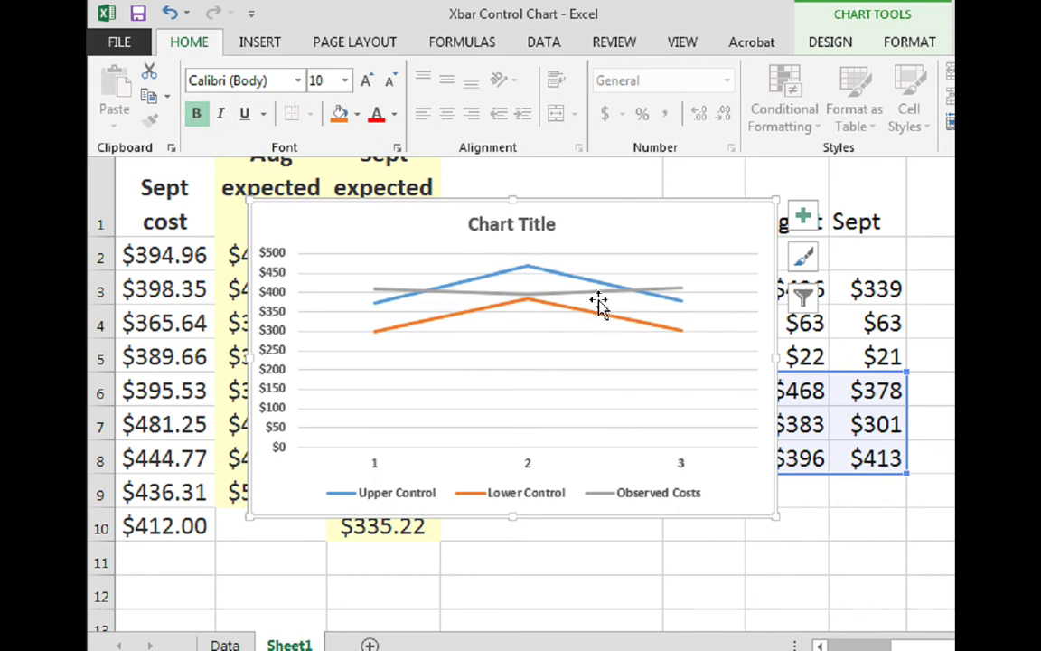
# - Format the chart's Upper Control series with a dark red line
pyautogui.click(571, 282)
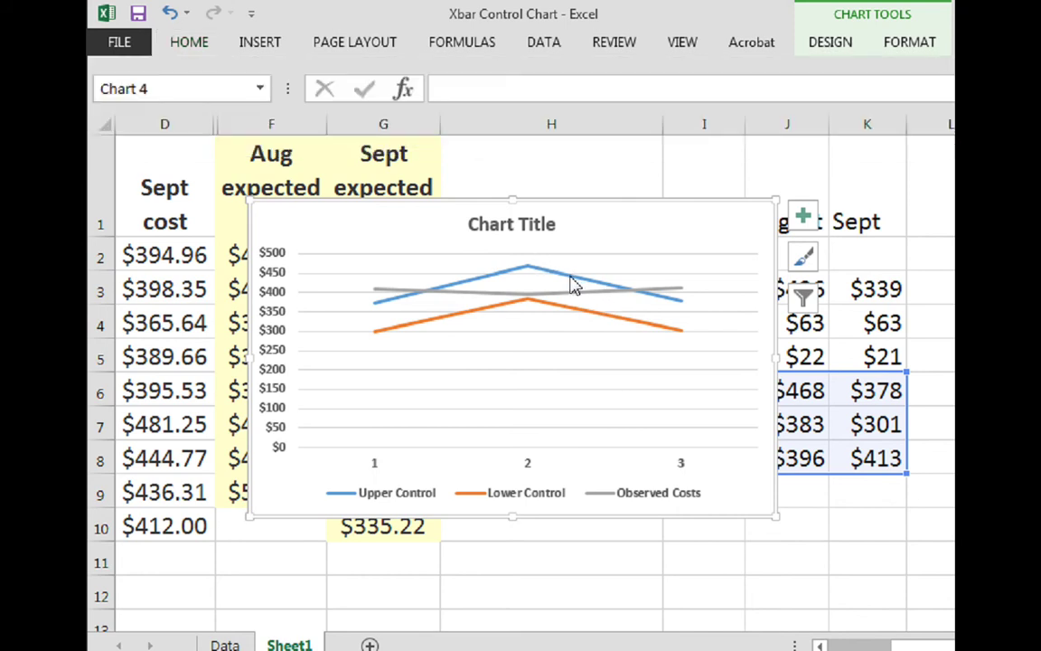
pyautogui.click(571, 282)
pyautogui.rightClick(571, 281)
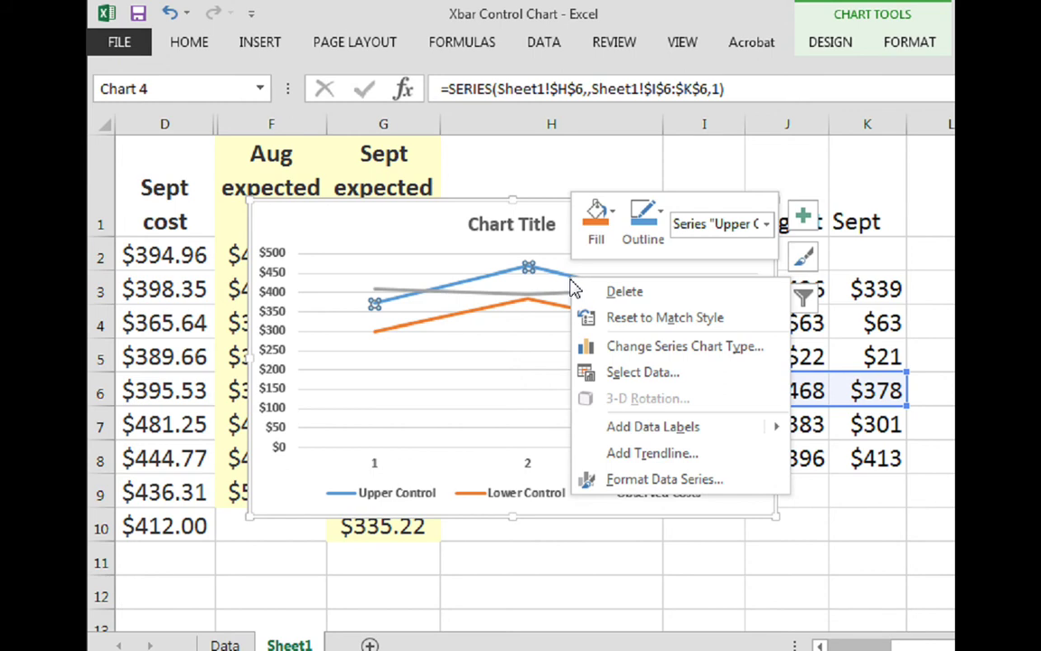
pyautogui.click(623, 479)
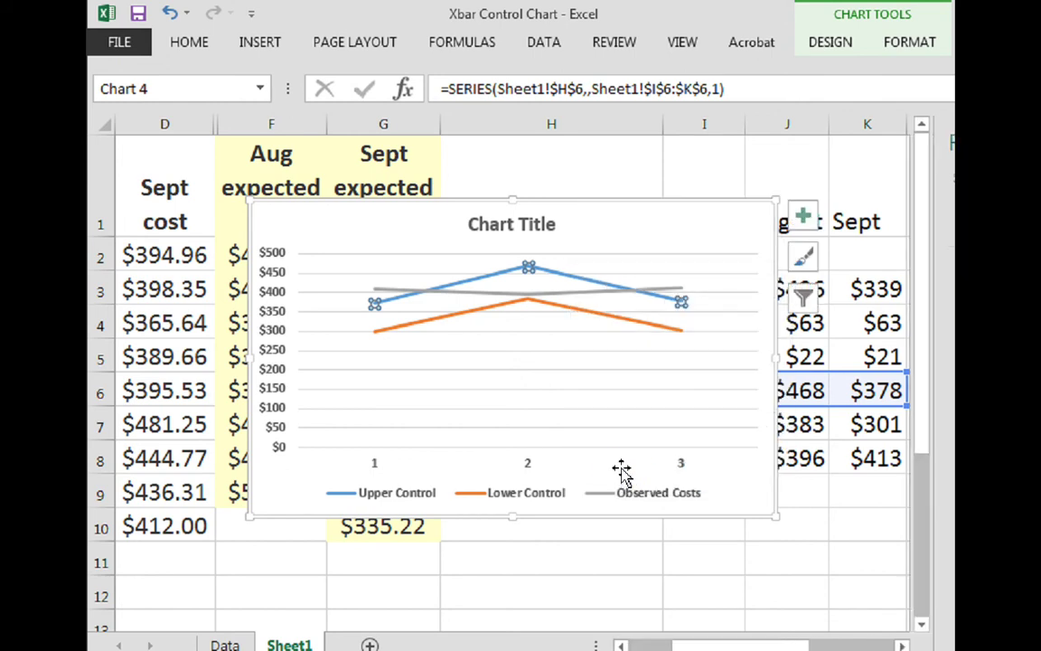
pyautogui.click(752, 363)
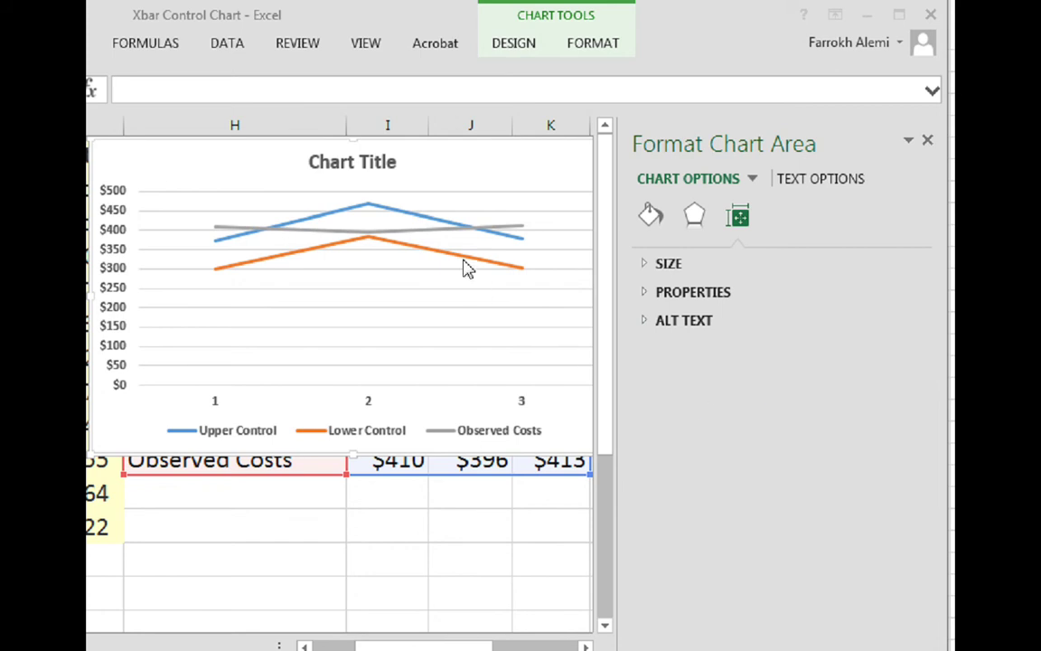
pyautogui.moveTo(425, 226)
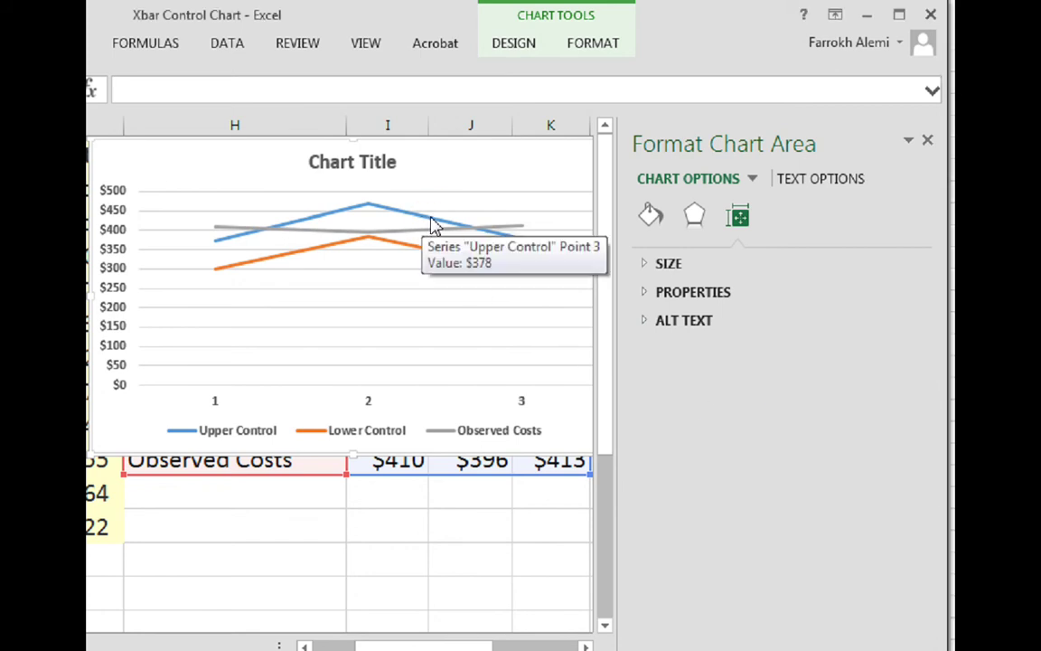
pyautogui.click(432, 224)
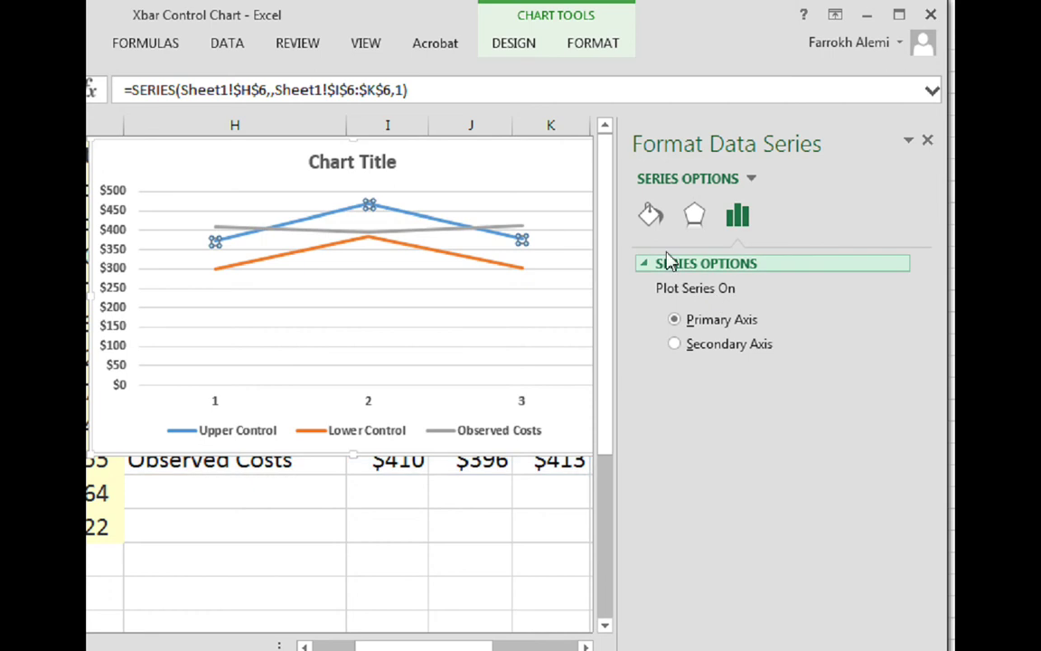
pyautogui.click(651, 218)
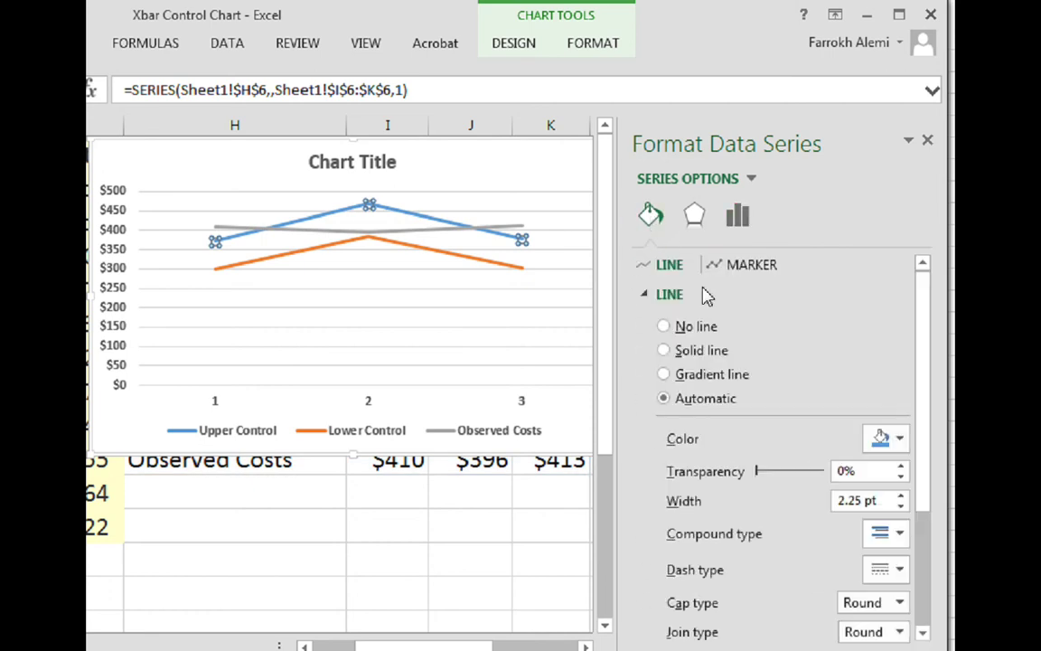
pyautogui.click(899, 439)
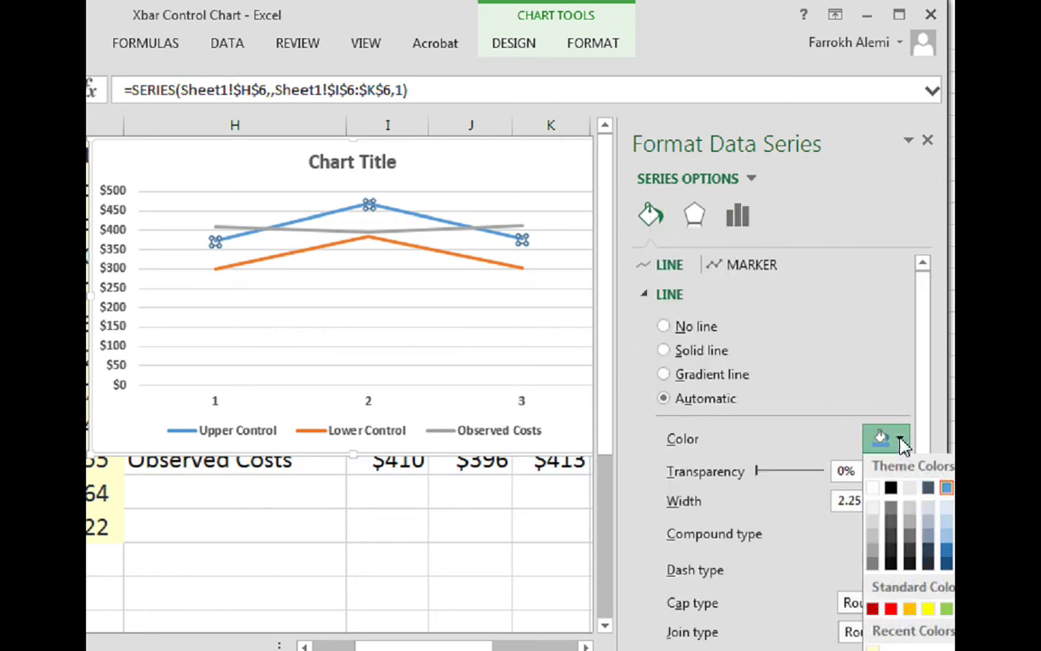
pyautogui.click(874, 612)
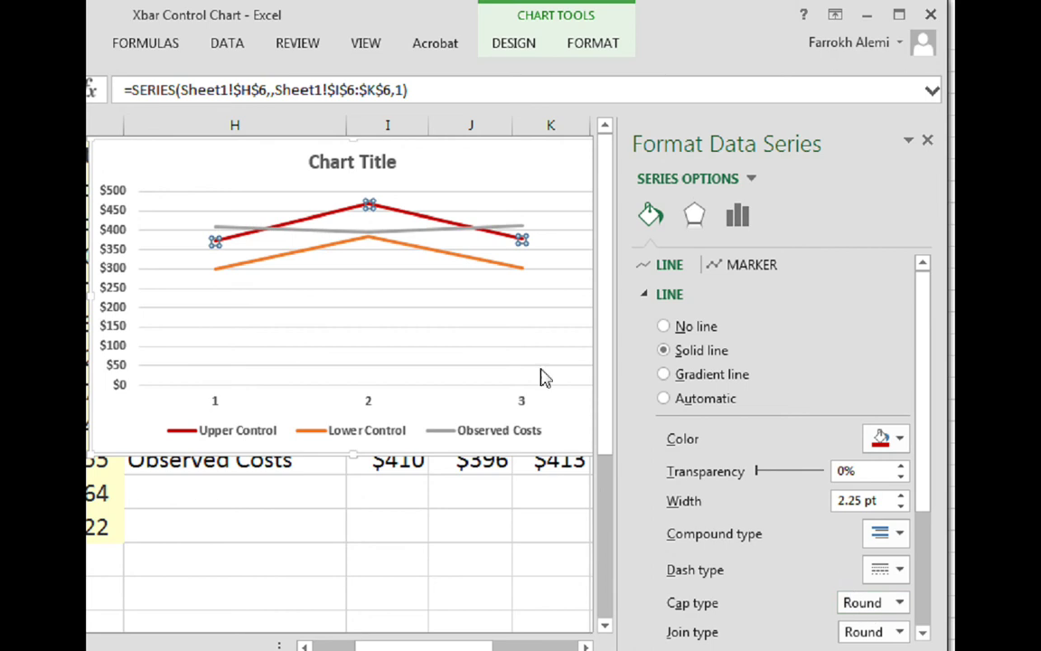
# - Recolor the Lower Control series line to the same dark red as the Upper Control line
pyautogui.click(468, 266)
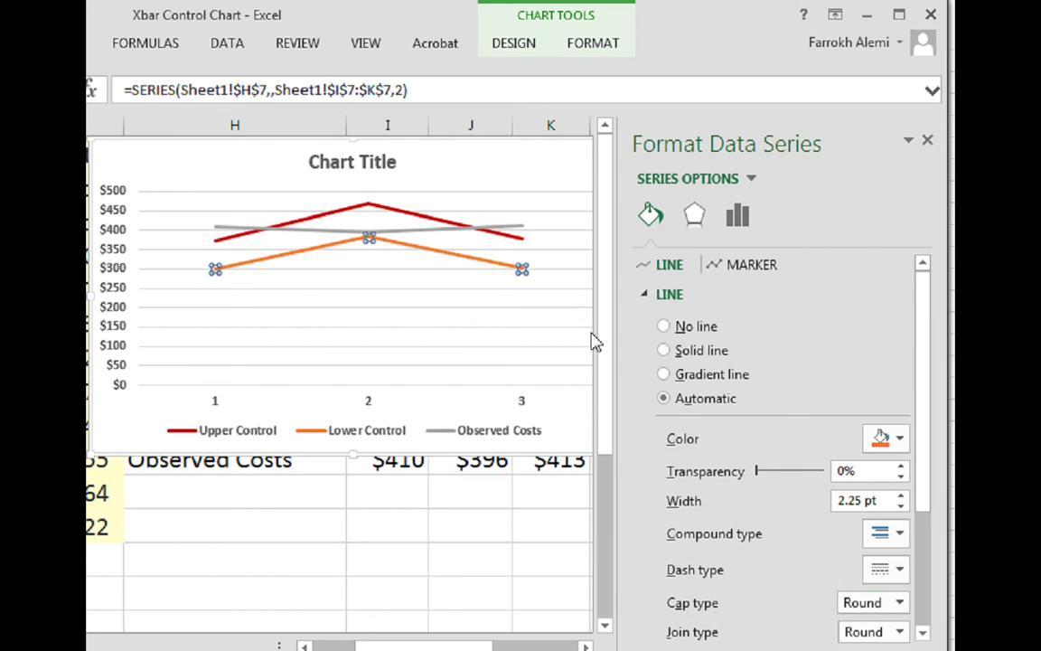
pyautogui.click(906, 441)
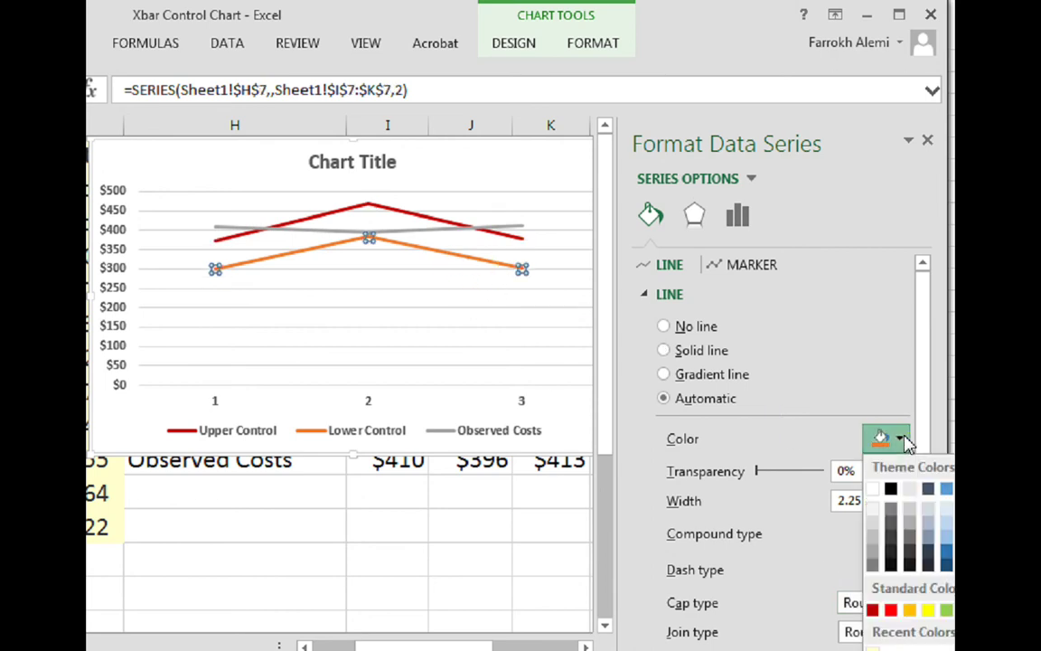
pyautogui.click(872, 610)
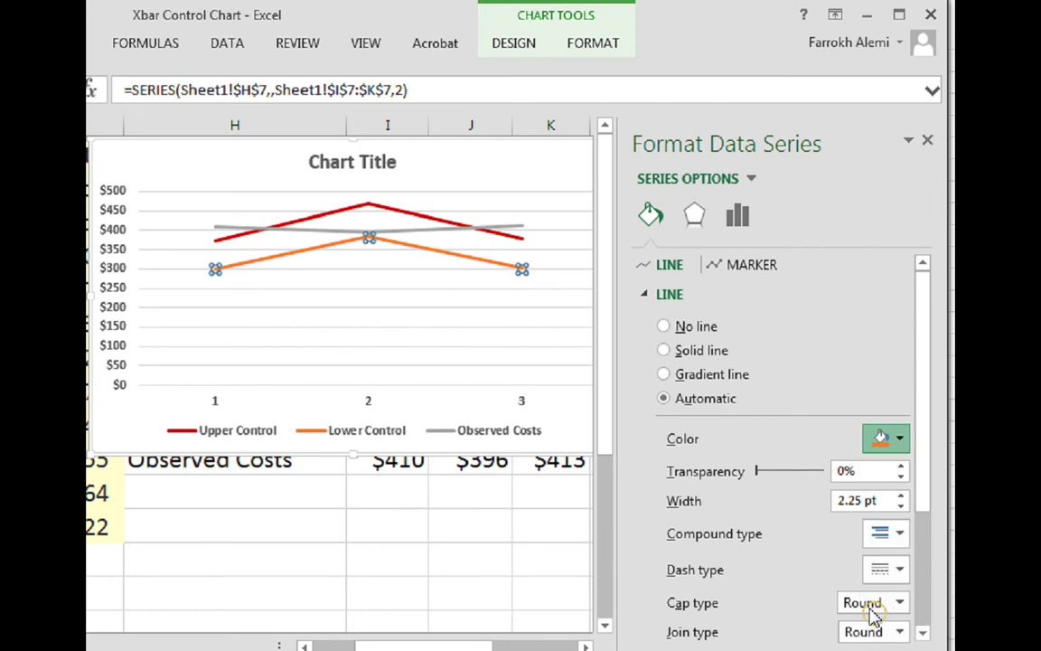
# - Turn on automatic markers for the Observed Costs series
pyautogui.click(425, 232)
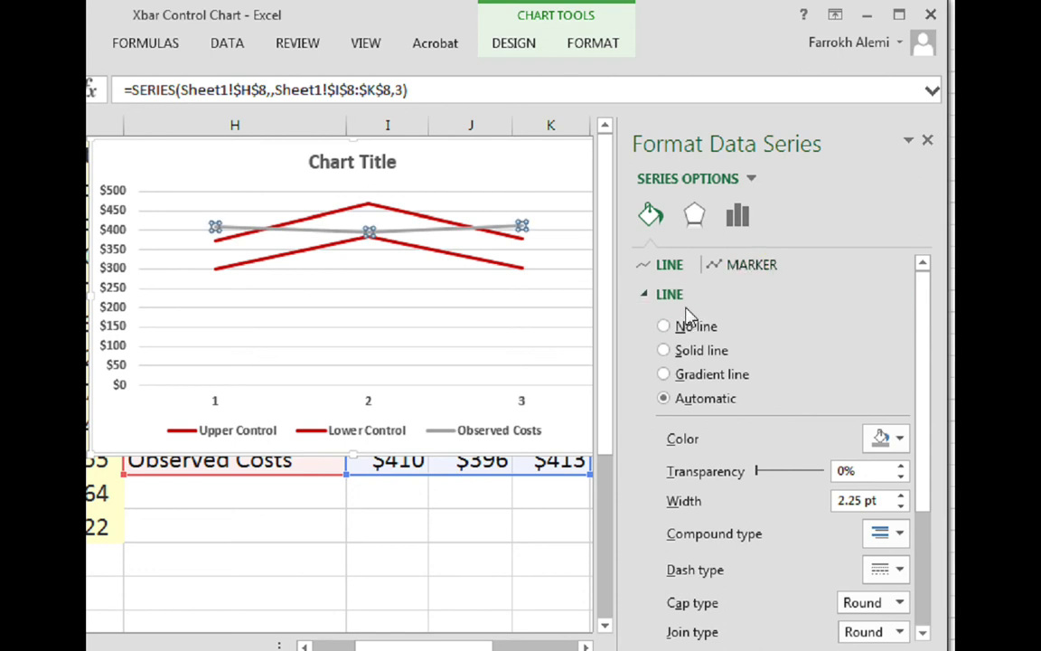
pyautogui.click(743, 271)
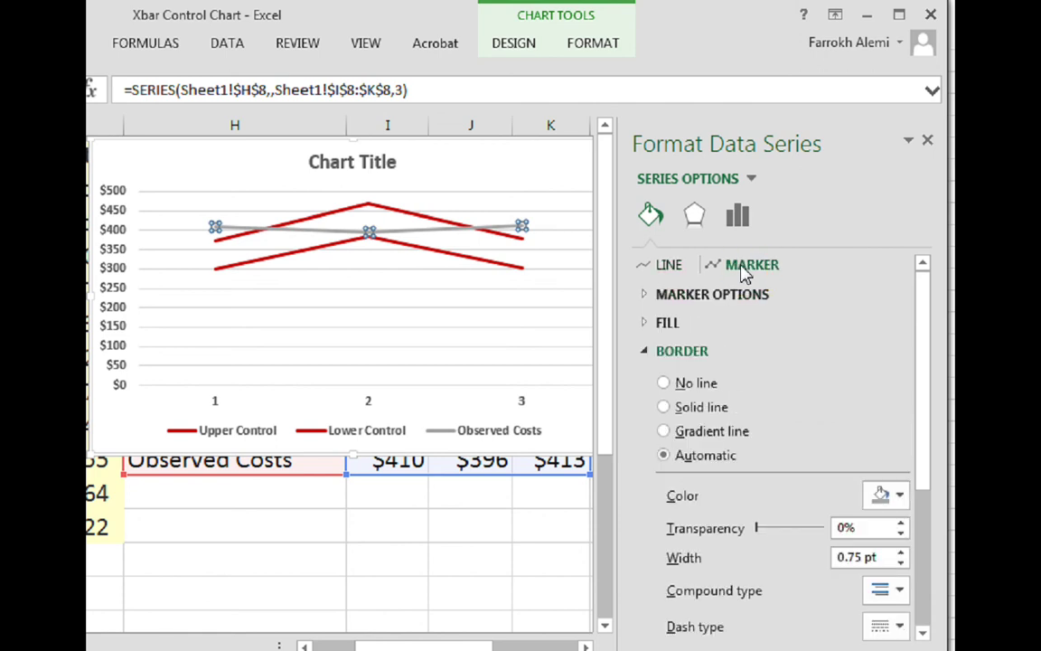
pyautogui.click(649, 295)
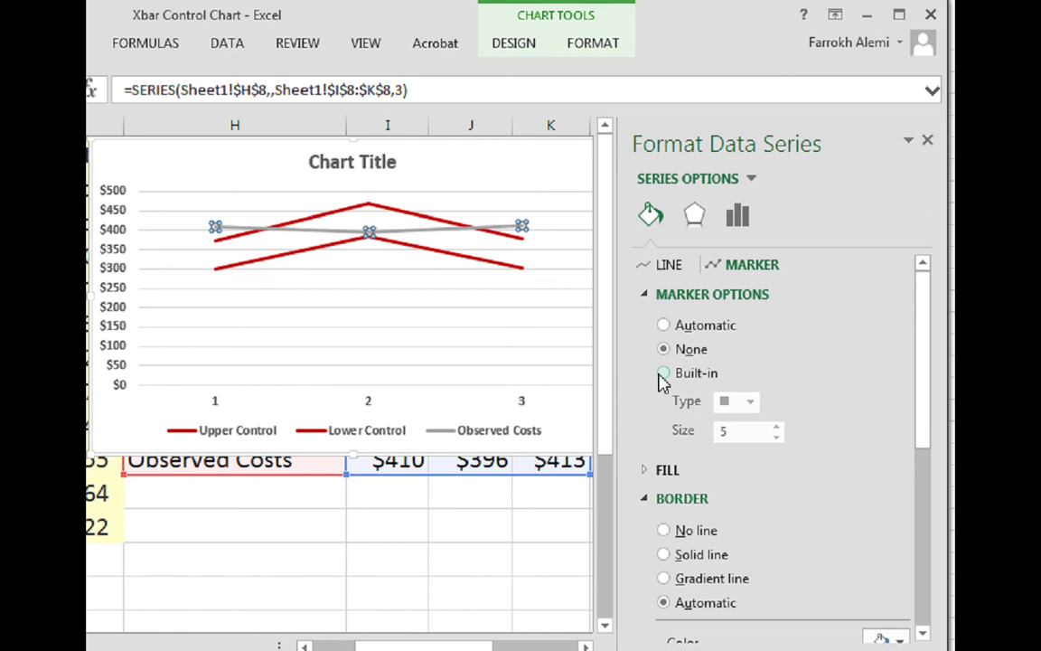
pyautogui.click(663, 325)
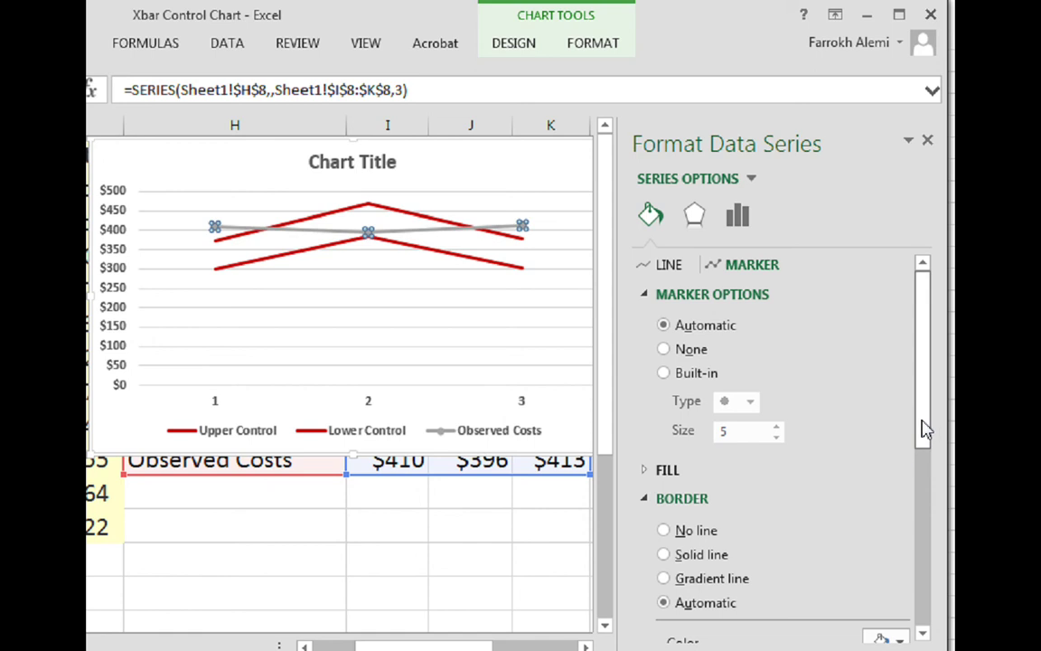
# - Fill the Observed Costs markers with the blue theme color
pyautogui.click(670, 472)
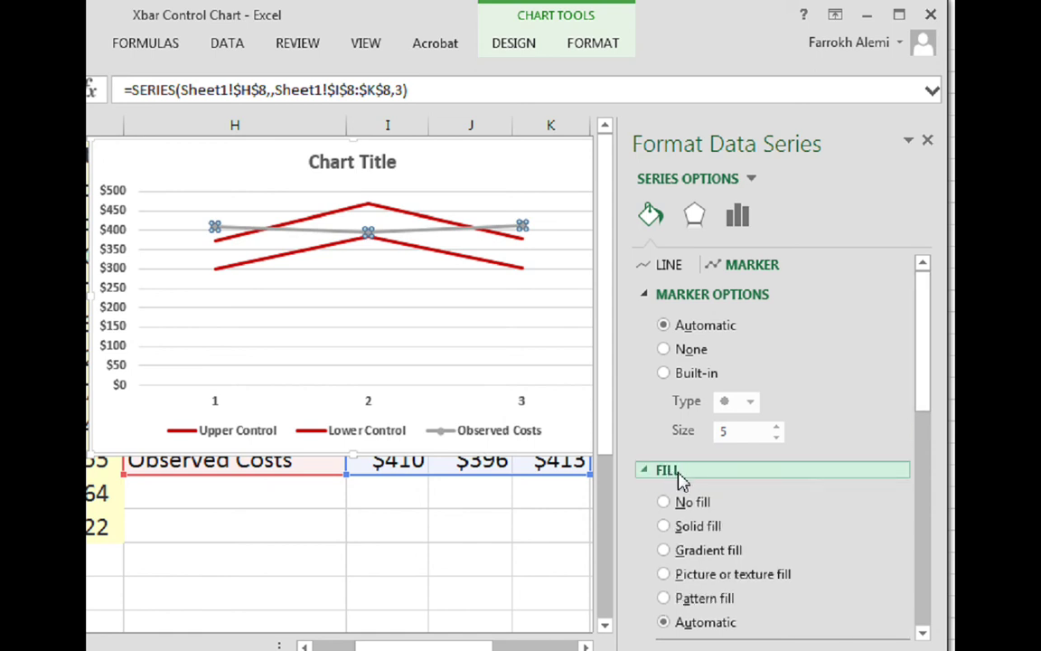
pyautogui.moveTo(922, 395); pyautogui.dragTo(919, 431)
pyautogui.click(897, 604)
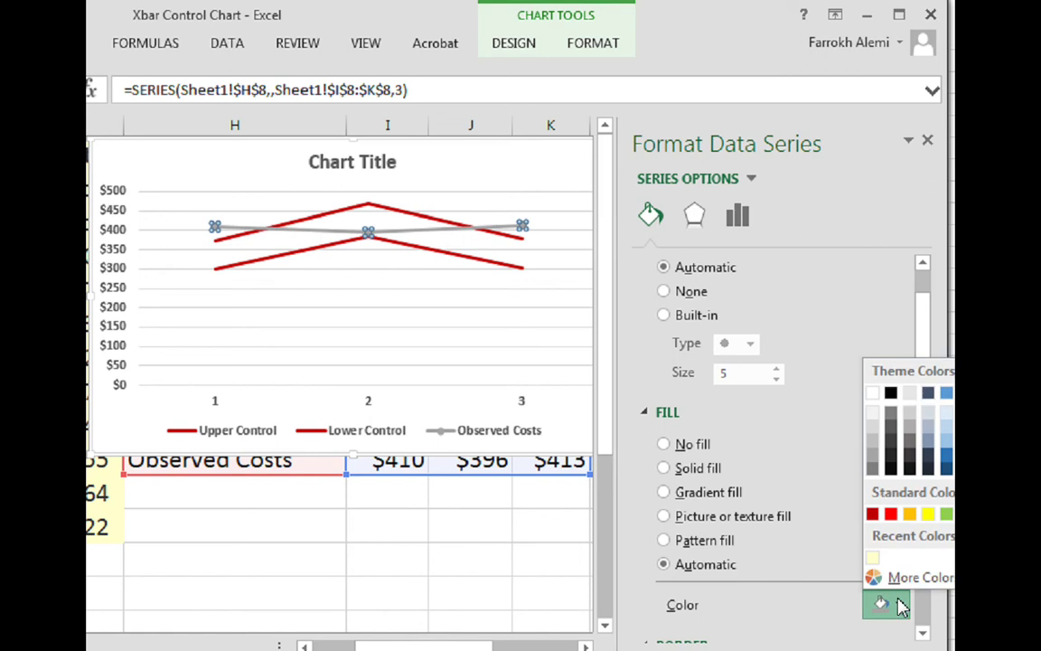
pyautogui.click(945, 394)
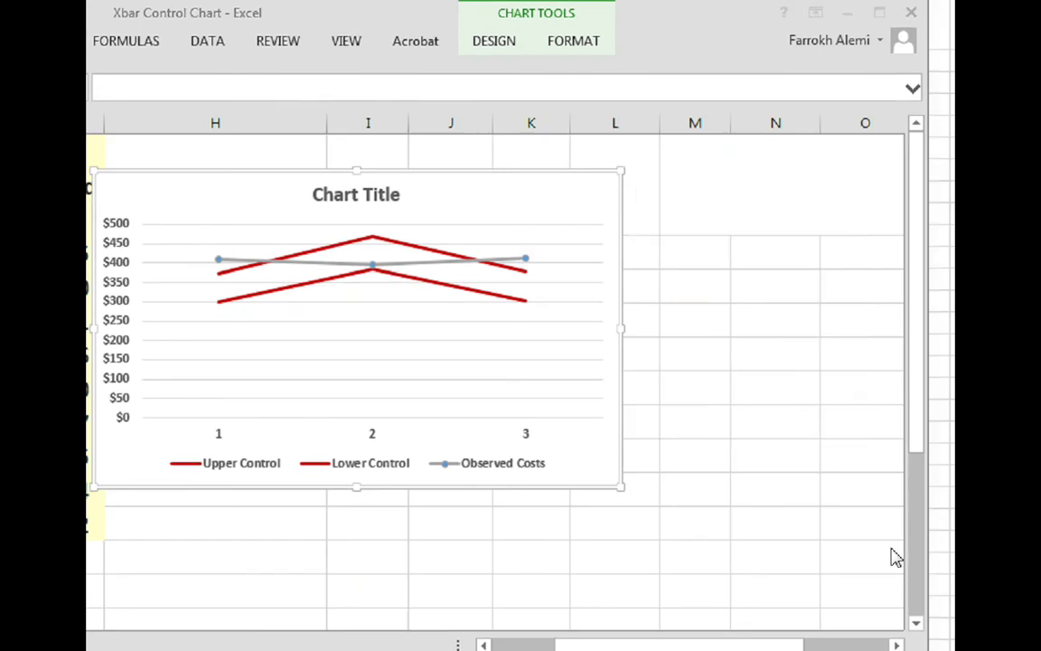
# - Add axis titles to the chart and name the vertical axis Cost
pyautogui.click(579, 179)
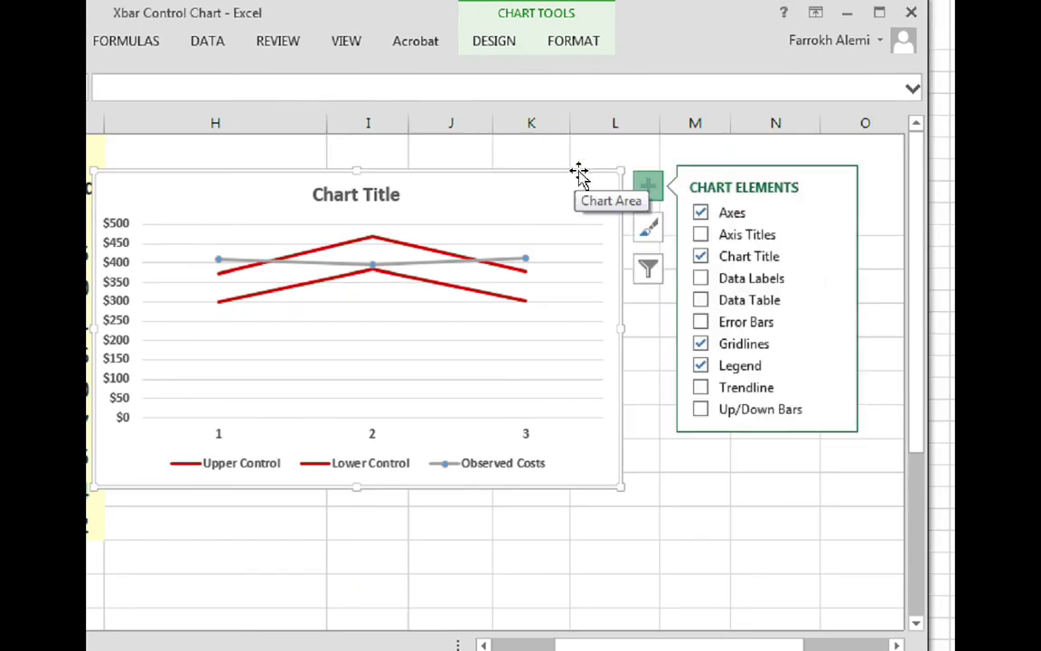
pyautogui.click(701, 236)
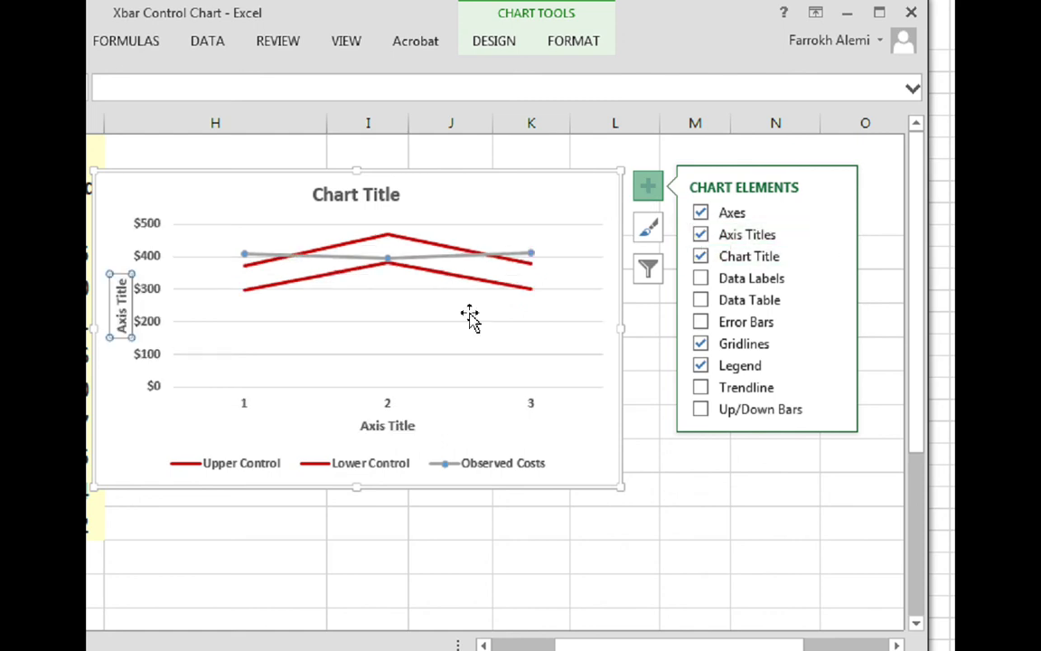
pyautogui.tripleClick(122, 305)
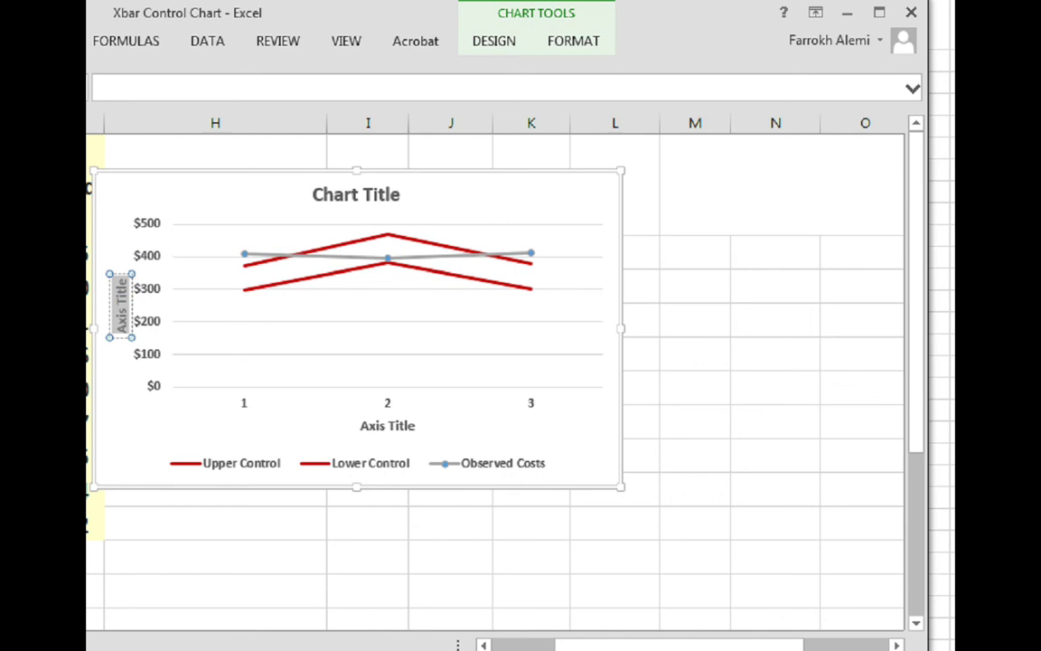
pyautogui.write('C')
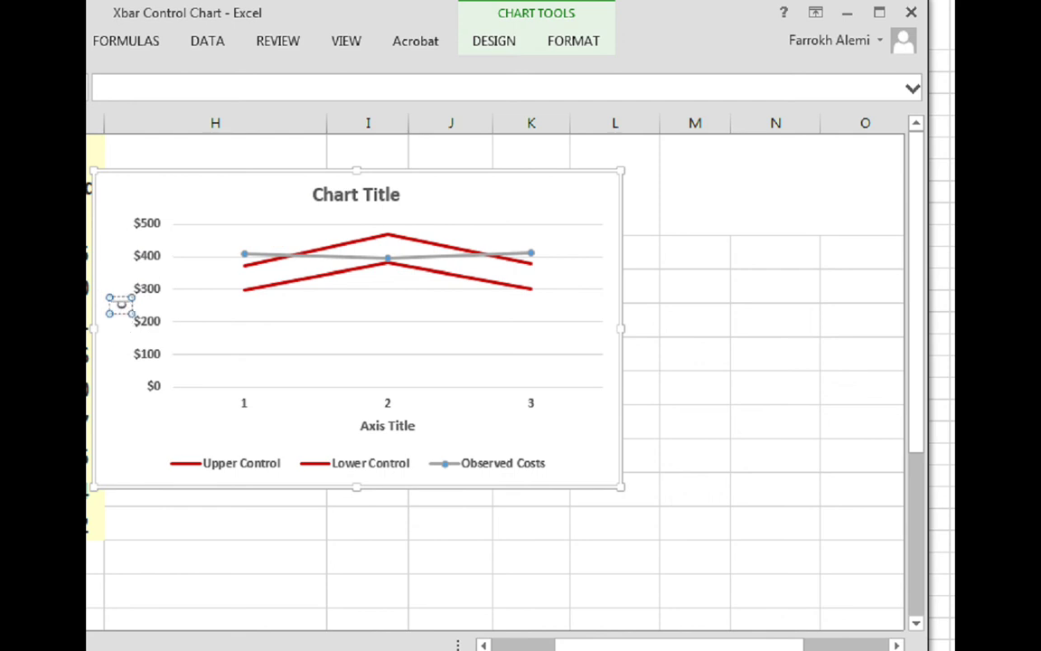
pyautogui.write('ost')
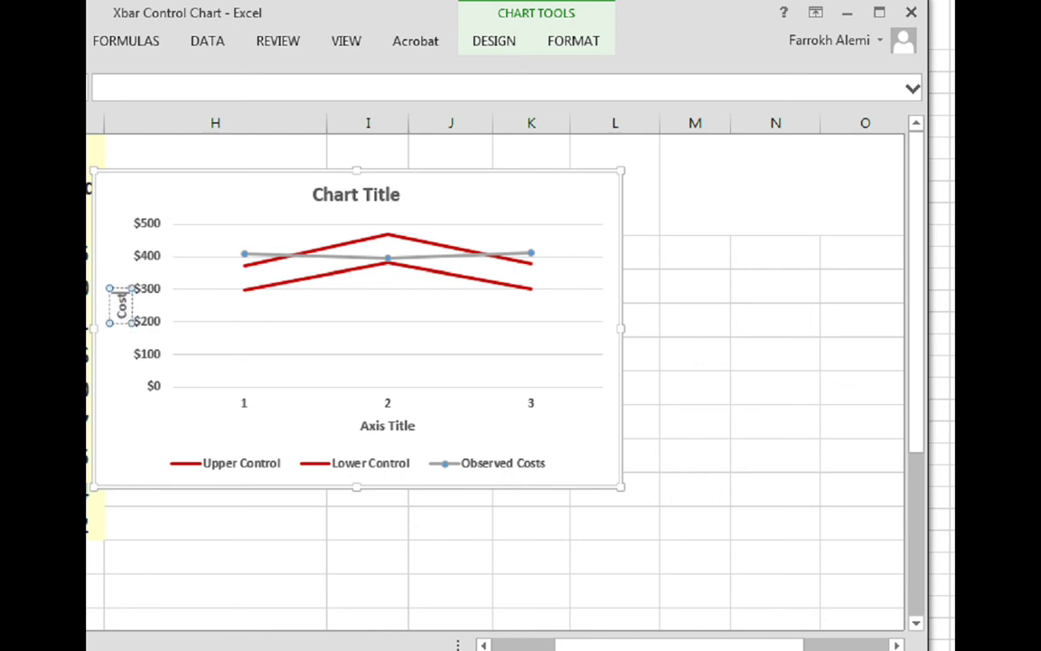
# - Name the chart's horizontal axis Time Period
pyautogui.click(386, 424)
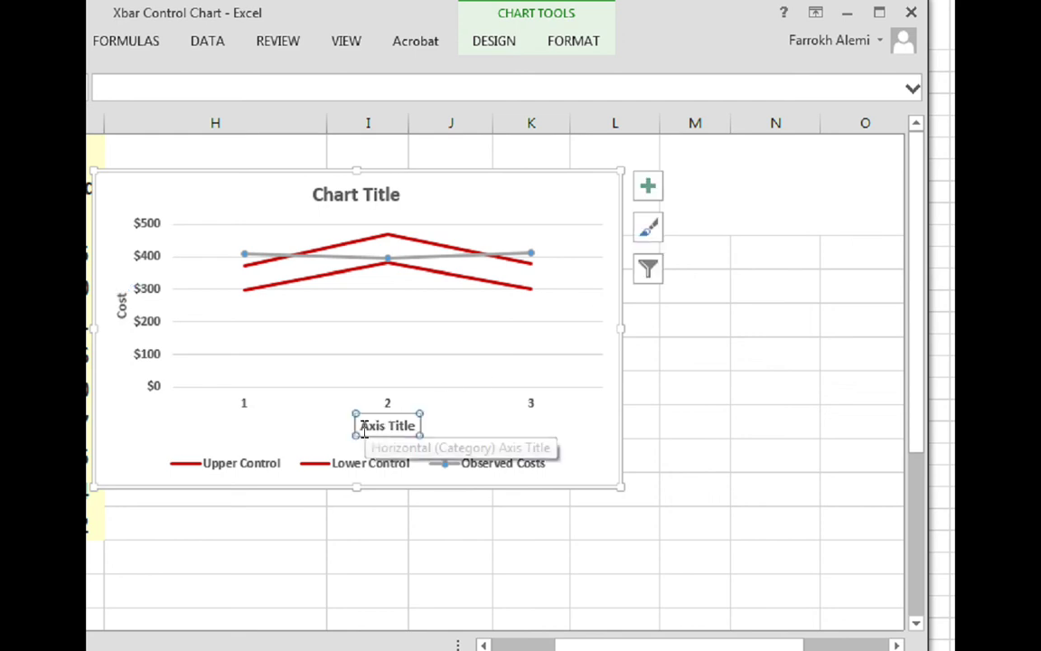
pyautogui.click(362, 426)
pyautogui.tripleClick(361, 426)
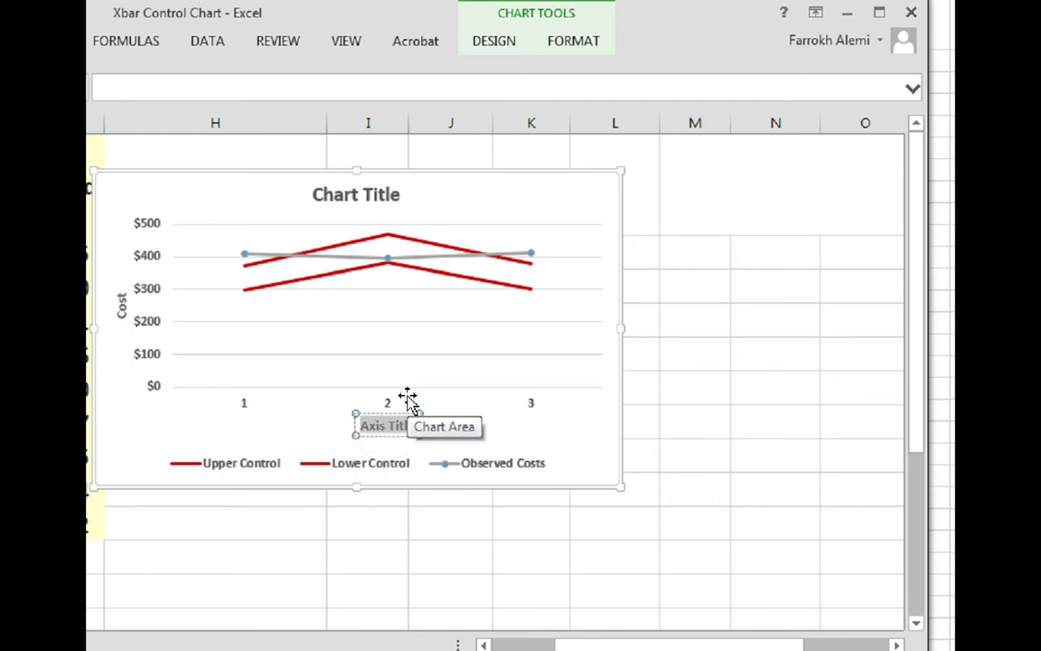
pyautogui.write('Time Pe')
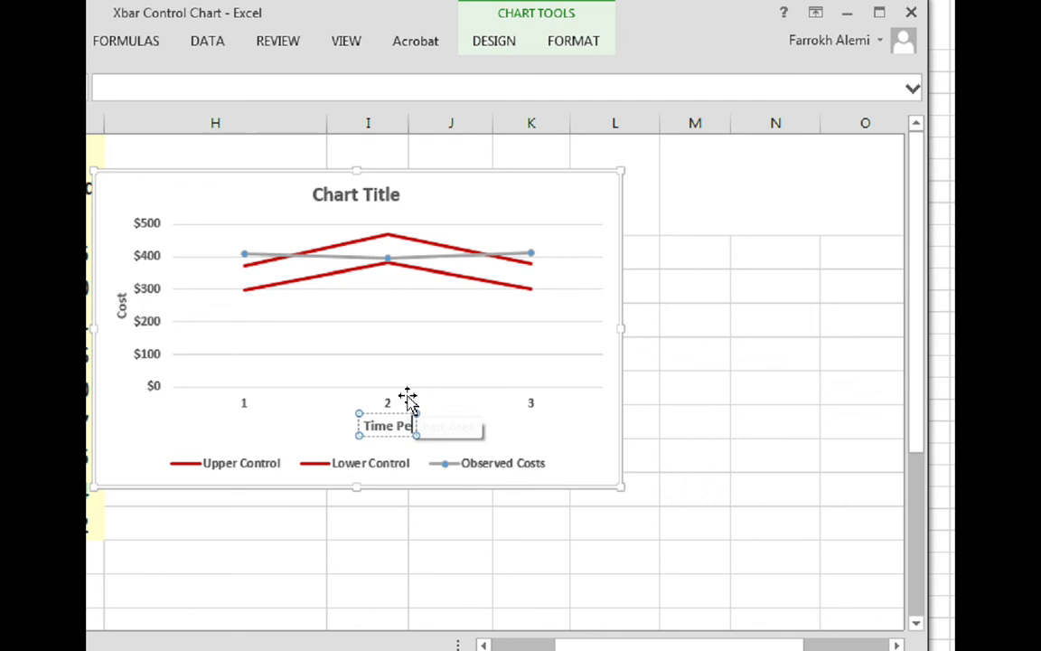
pyautogui.write('riod')
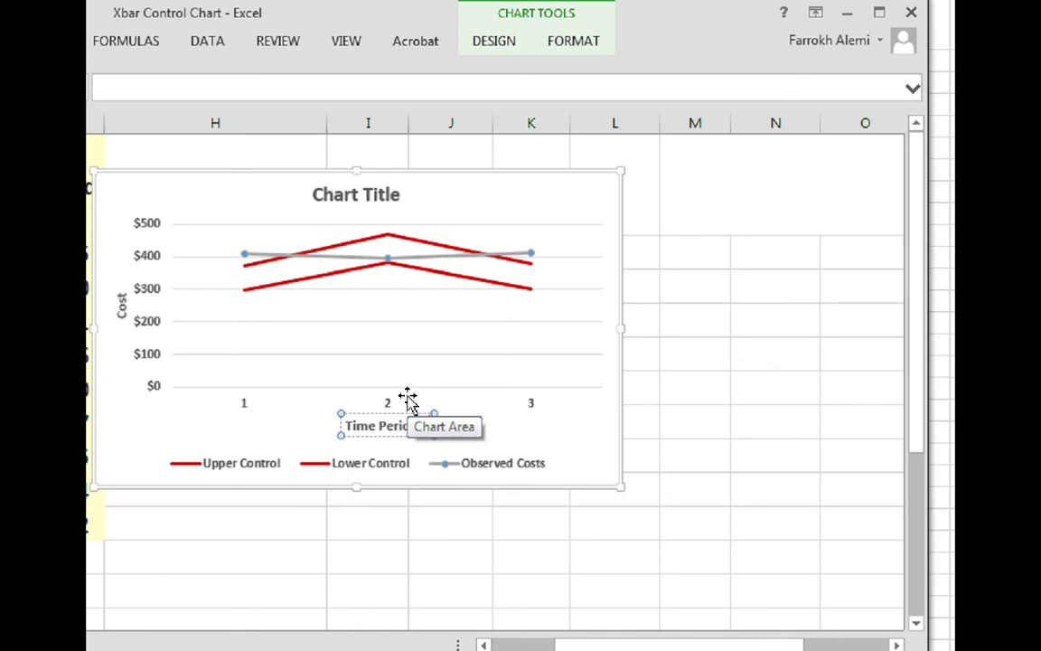
# - Change the horizontal axis title to Time Periods and leave the title text
pyautogui.write('ss')
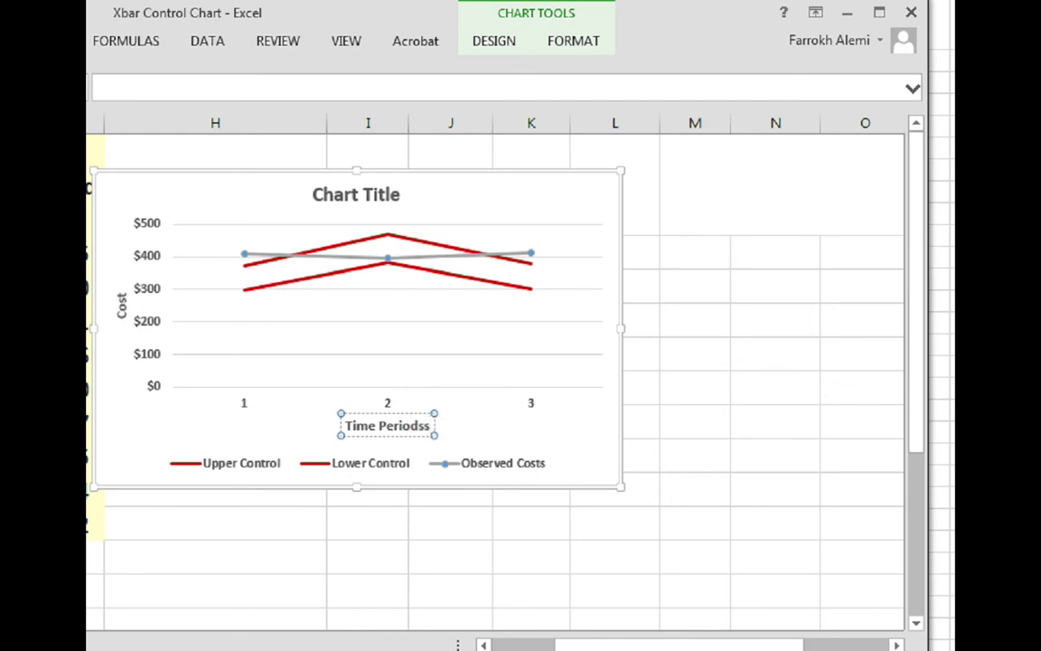
pyautogui.press('BackSpace')
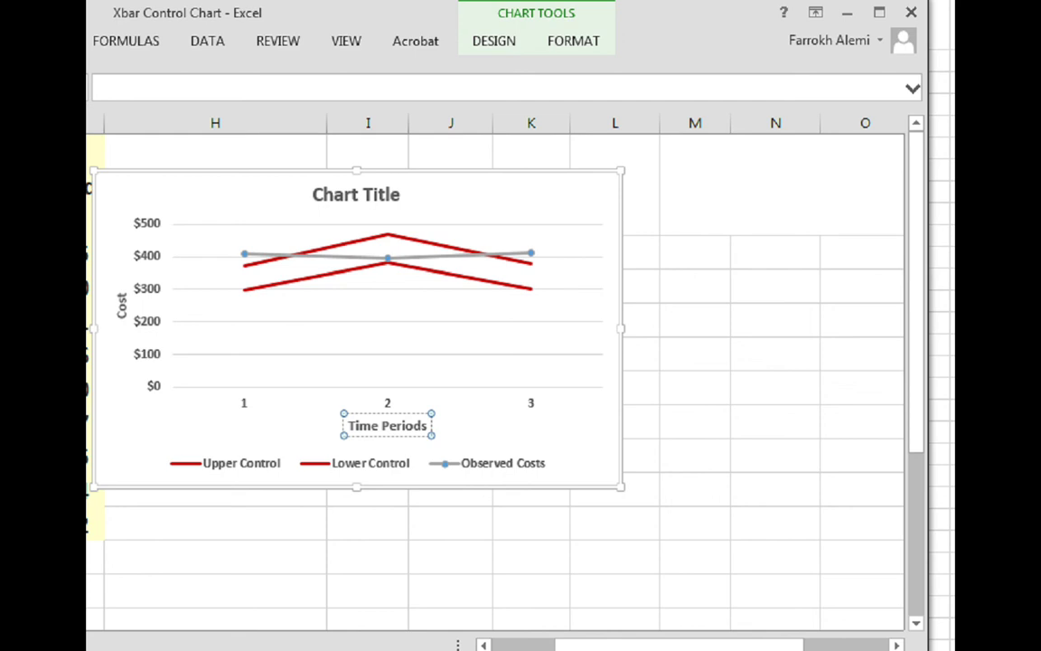
pyautogui.click(741, 464)
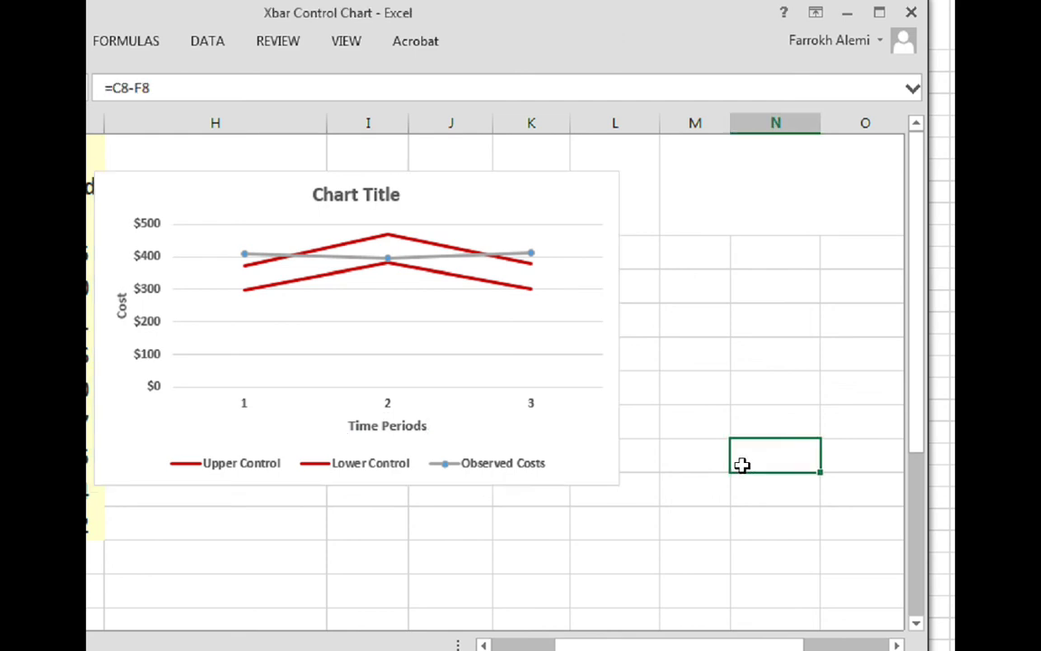
# - Delete the placeholder title above the control chart
pyautogui.click(483, 404)
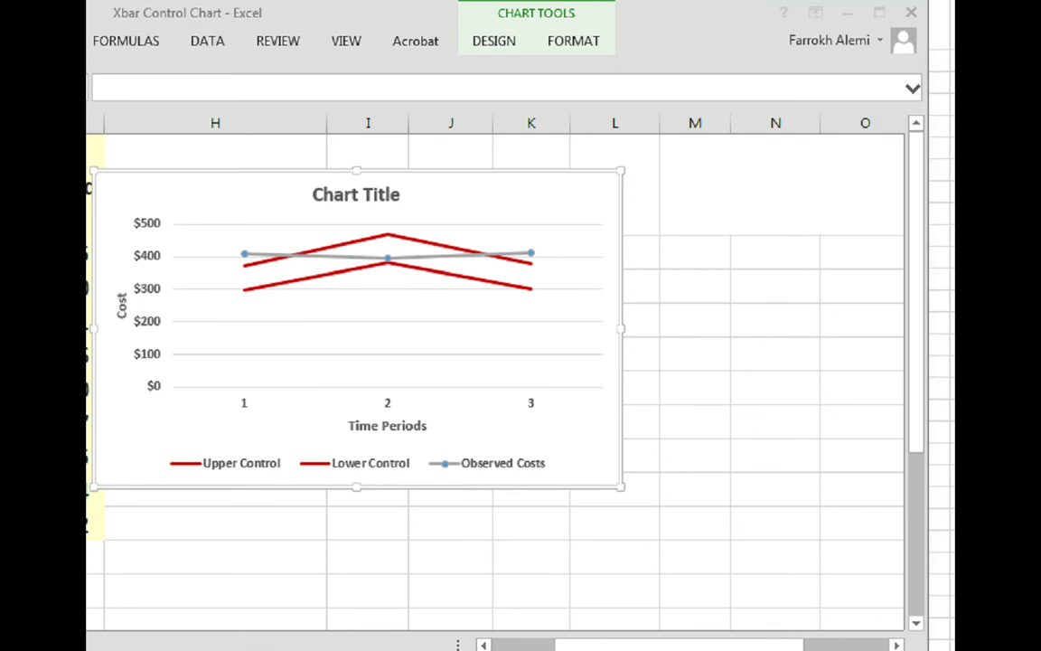
pyautogui.click(359, 199)
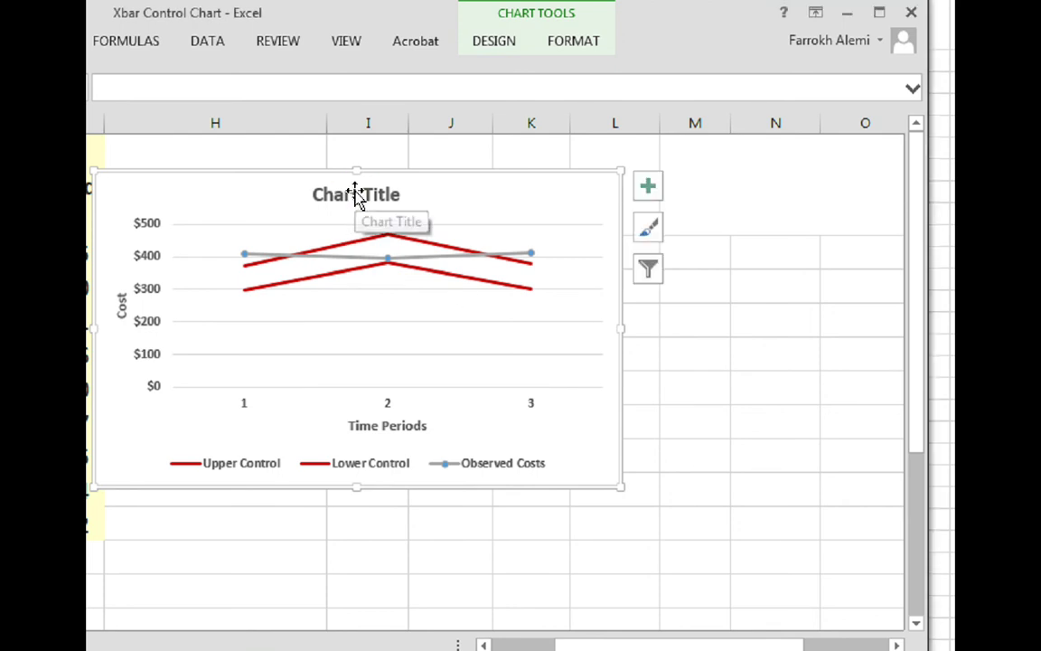
pyautogui.click(350, 198)
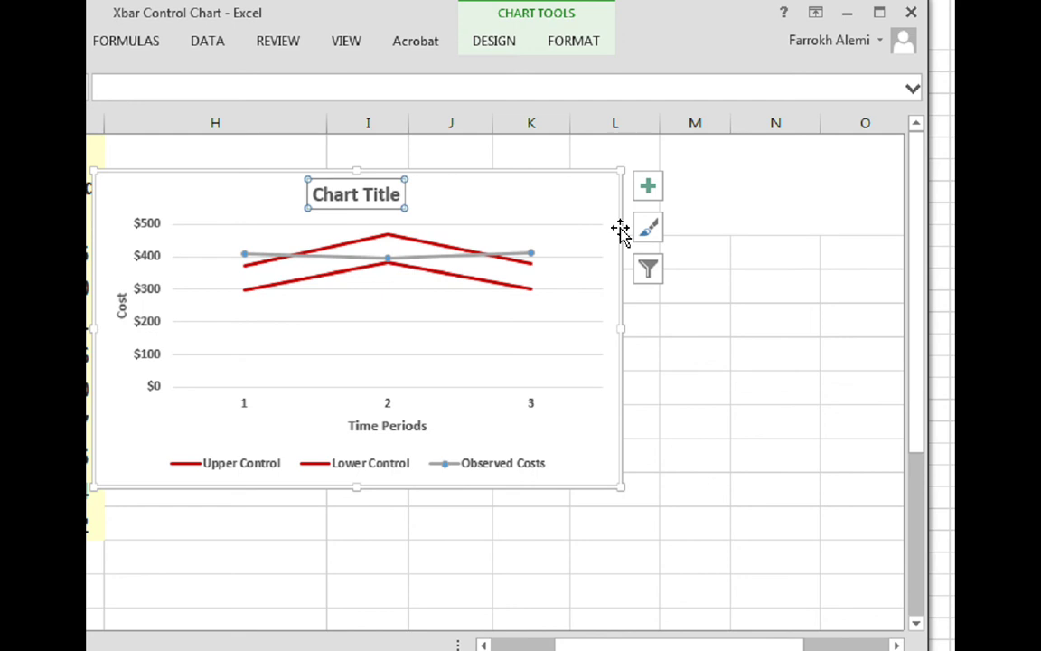
pyautogui.press('Delete')
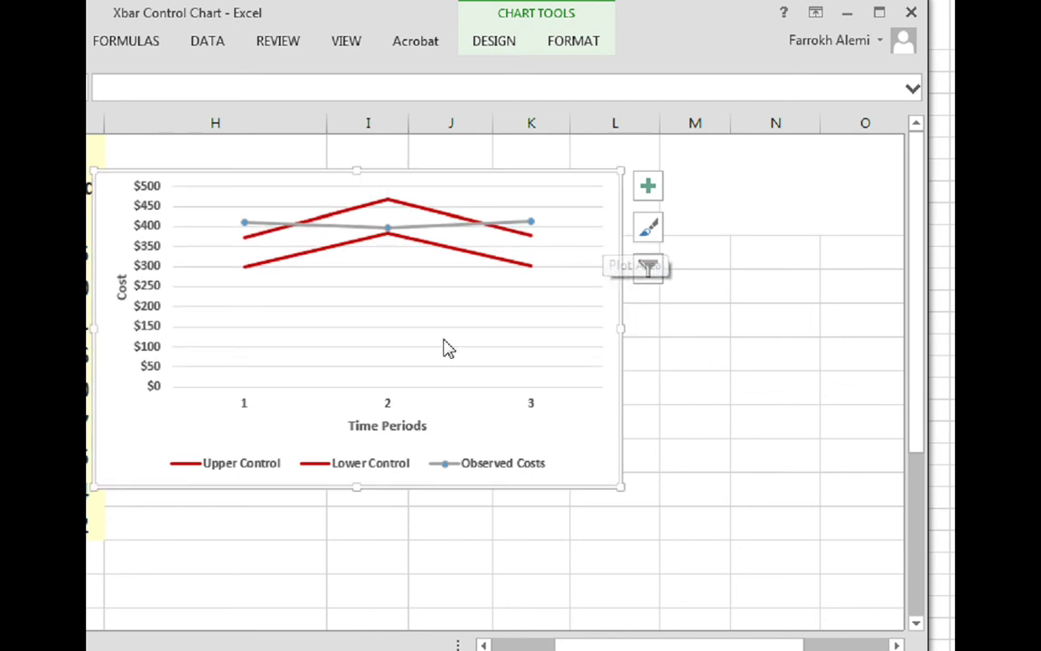
# - Open the axis options for the chart's vertical cost axis and start editing its minimum bound
pyautogui.click(150, 330)
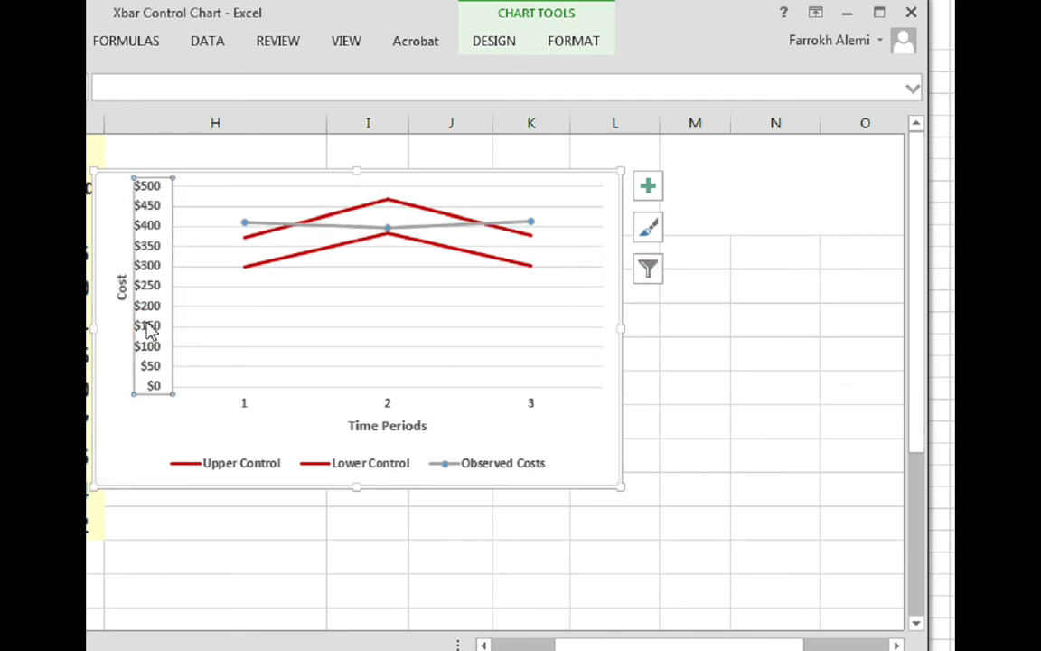
pyautogui.rightClick(150, 331)
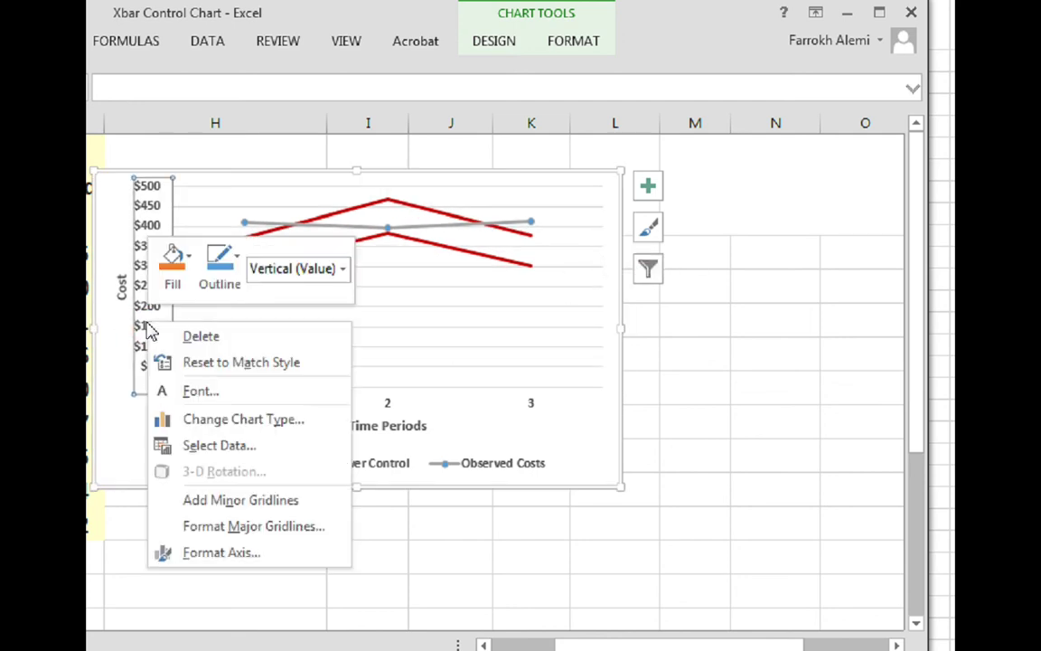
pyautogui.click(208, 554)
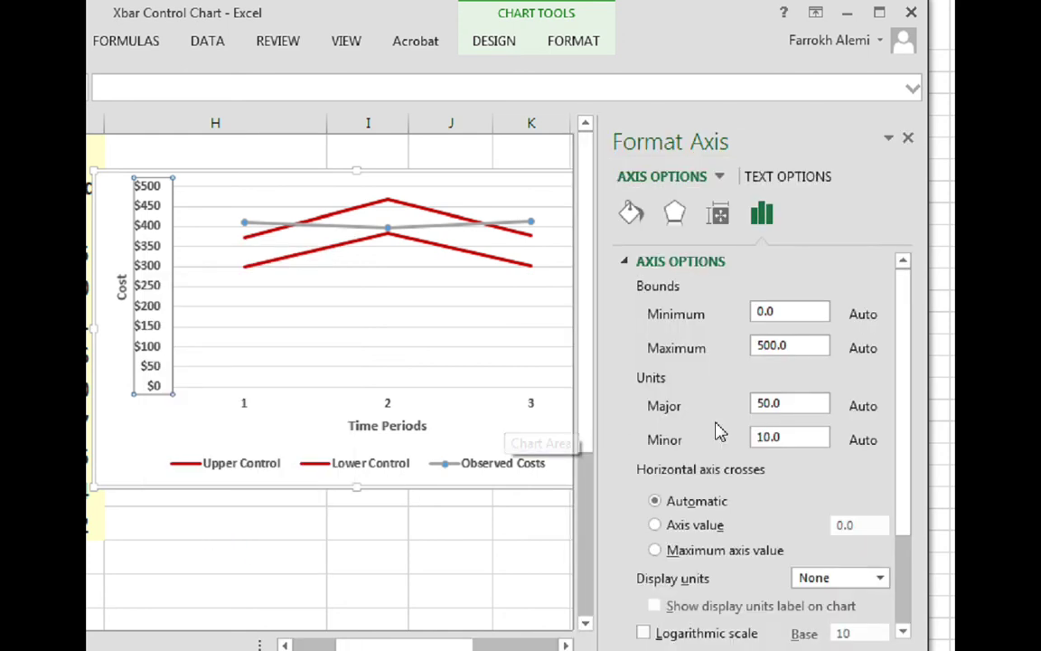
pyautogui.moveTo(805, 310); pyautogui.dragTo(724, 309)
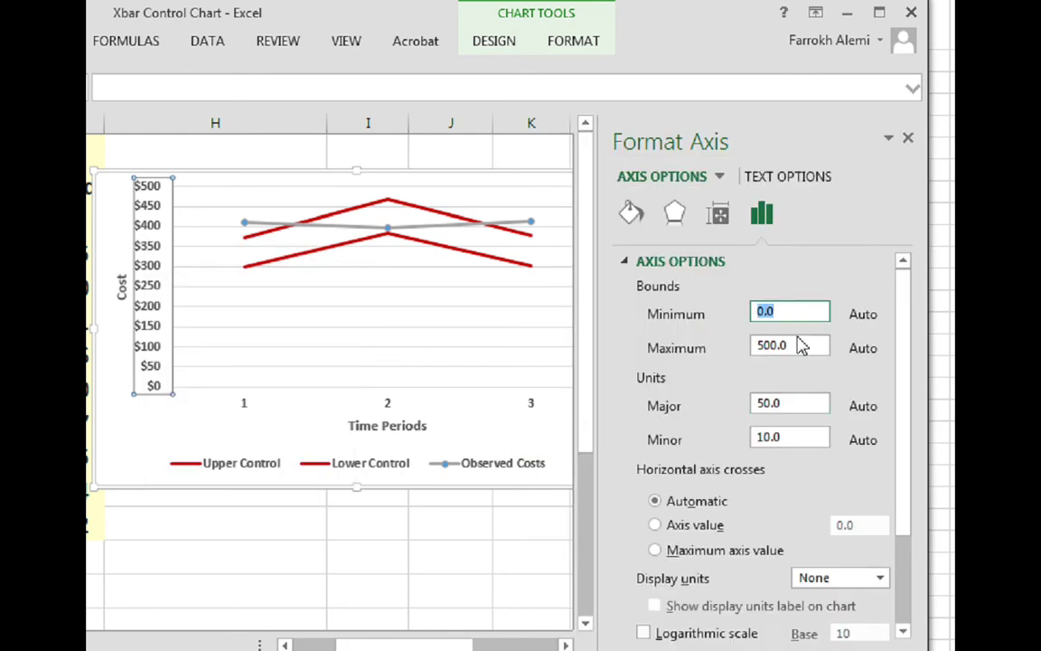